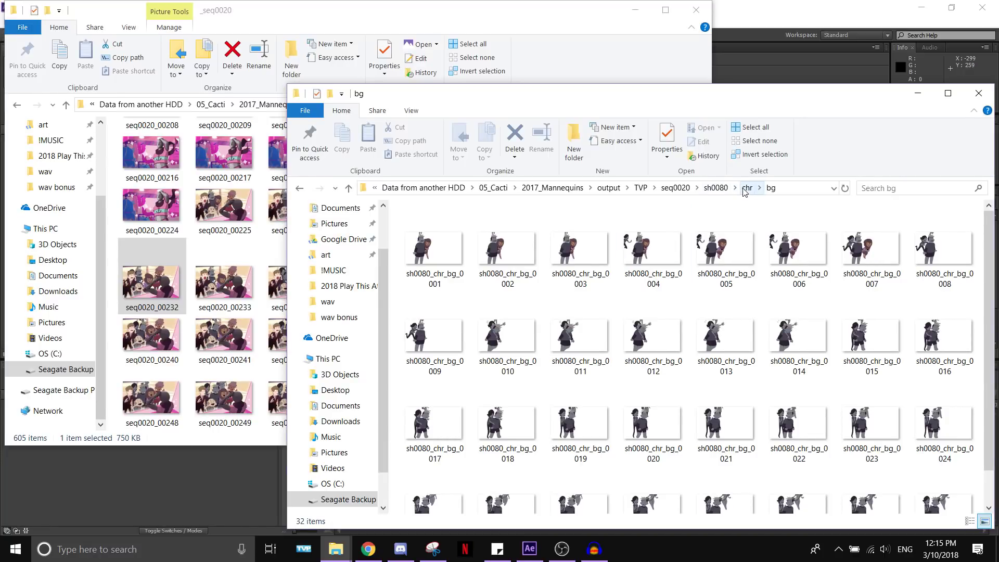
Look inside the sh0080 shot folder and its chr subfolder, and switch to After Effects
left_click(714, 189)
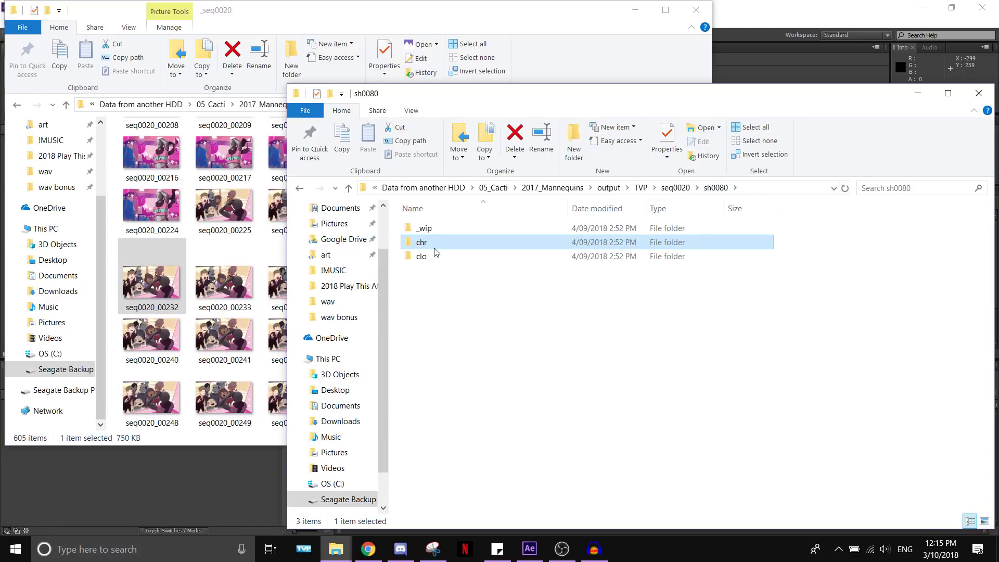
double_click(440, 245)
left_click(182, 462)
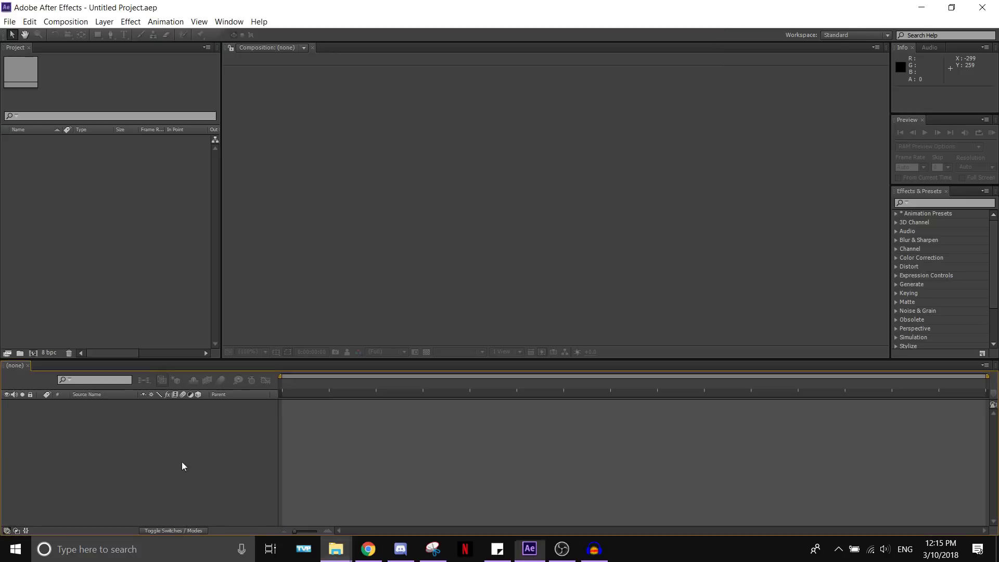
left_click(114, 266)
right_click(113, 226)
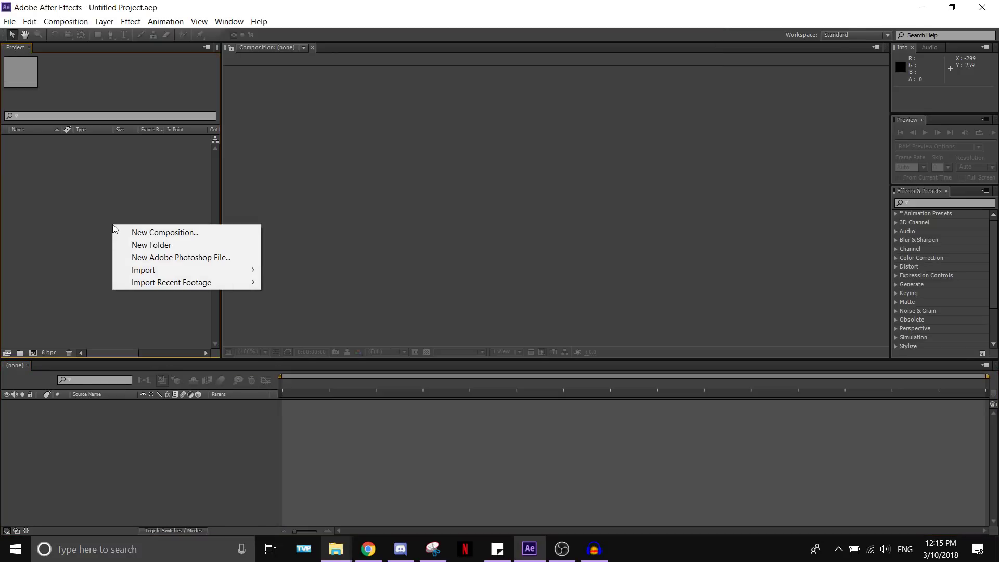
mouse_move(222, 269)
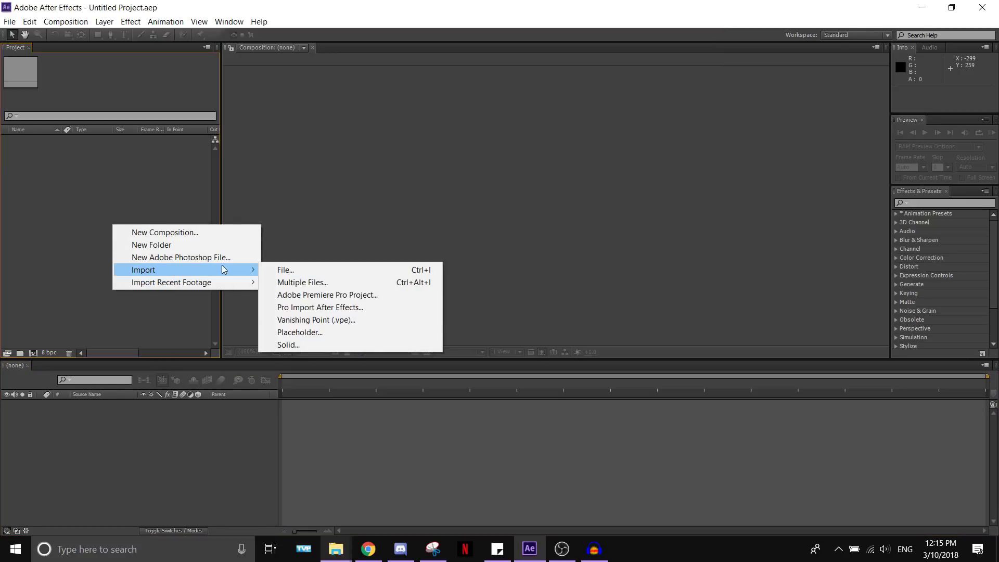
left_click(348, 272)
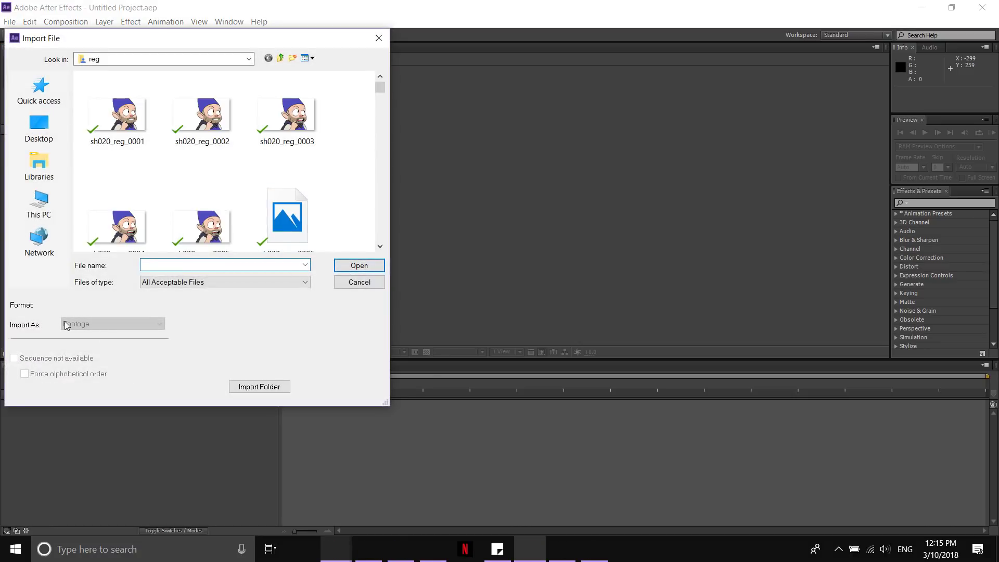
left_click(366, 282)
Start a multiple-file import and browse on the Seagate drive to 2017_Mannequins/output/TVP/seq0020/sh0080
right_click(136, 221)
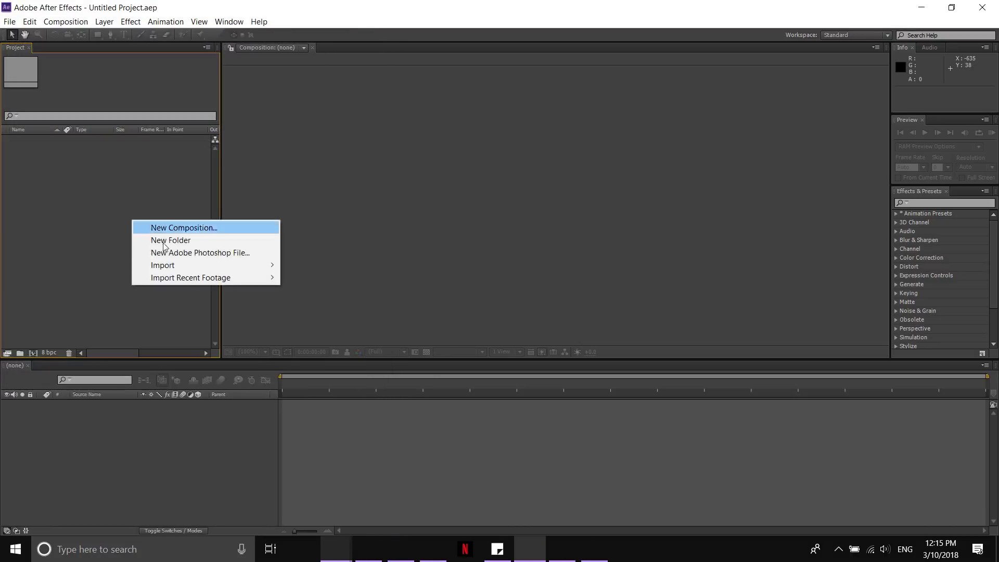
right_click(112, 250)
mouse_move(140, 292)
left_click(291, 309)
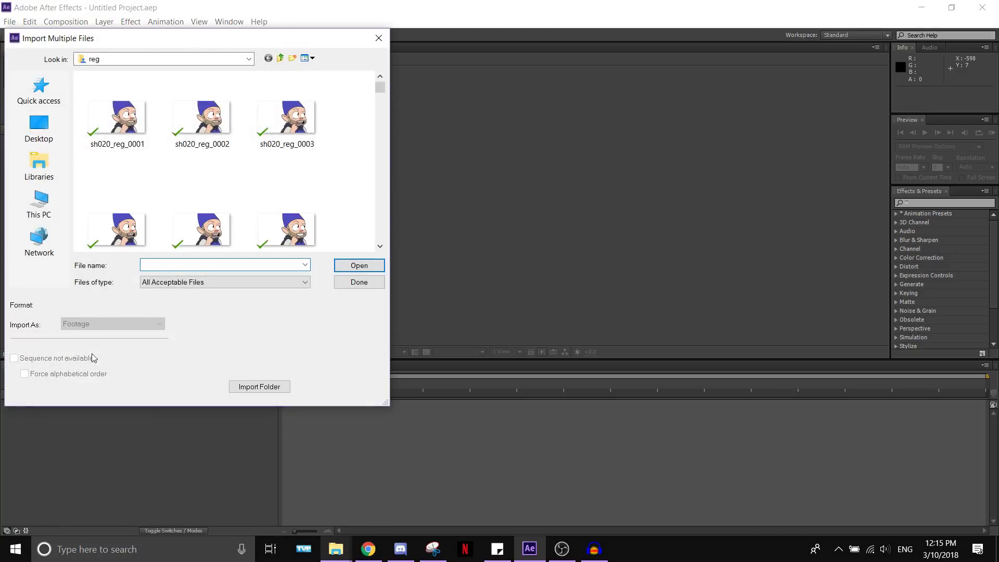
left_click(249, 59)
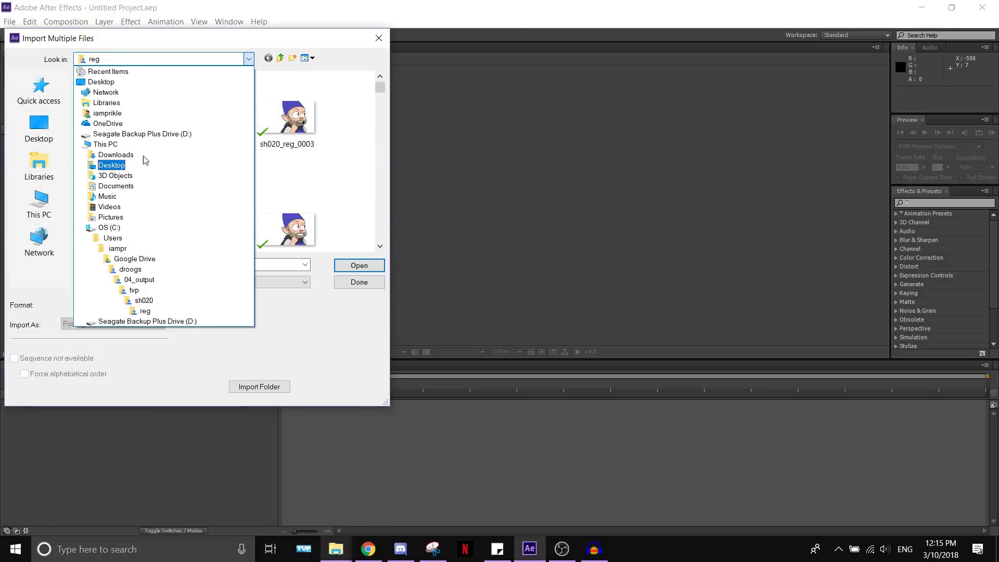
left_click(139, 135)
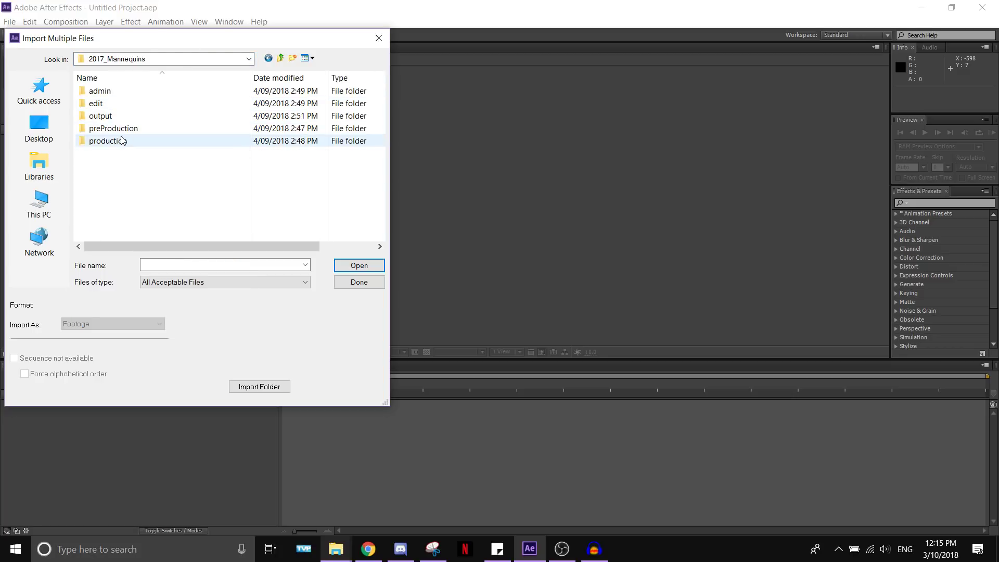
double_click(137, 115)
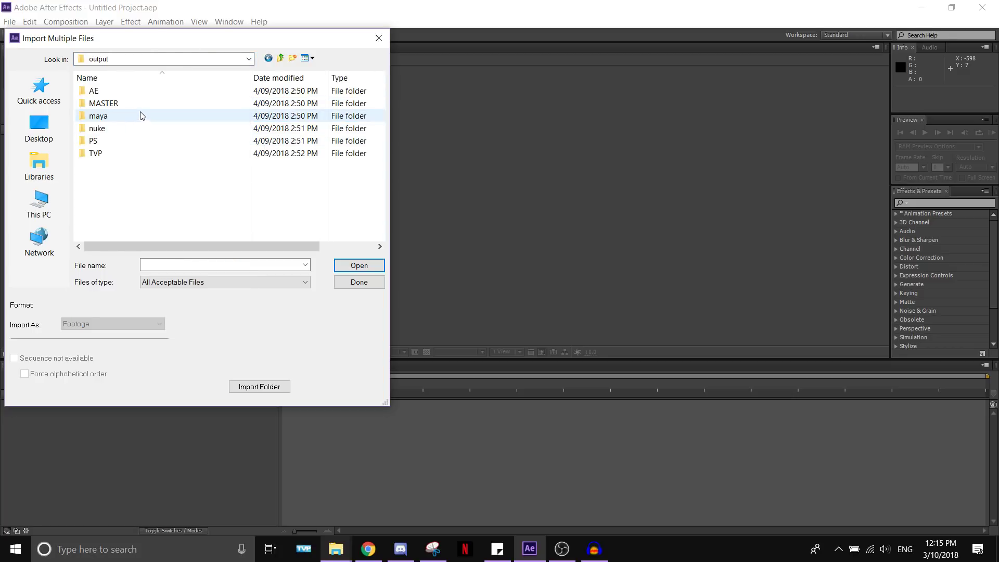
double_click(113, 154)
double_click(138, 129)
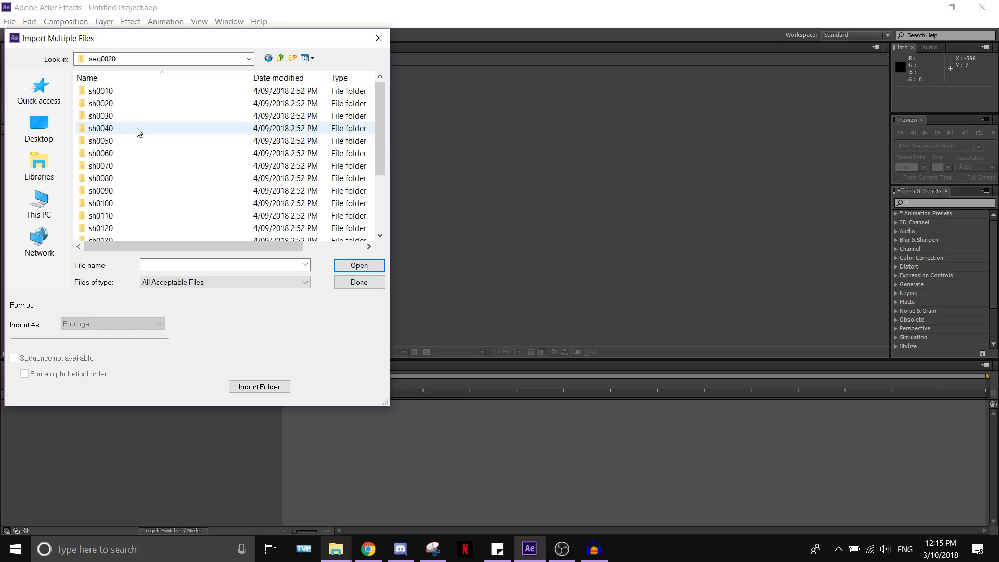
double_click(115, 182)
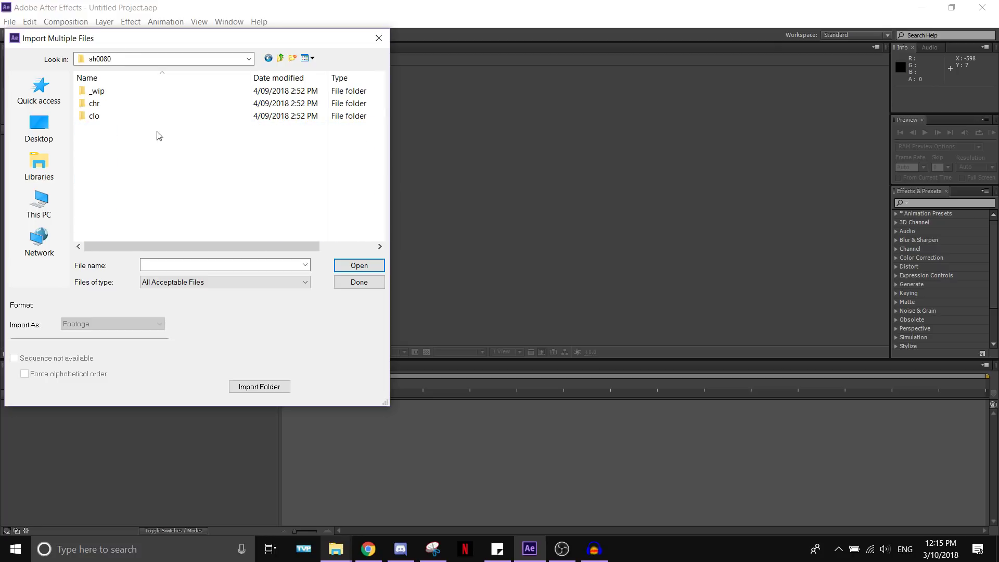
Import the background character frames from chr/bg as a PNG sequence starting at sh0080_chr_bg_0001
double_click(125, 104)
left_click(111, 94)
double_click(111, 98)
left_click(112, 114)
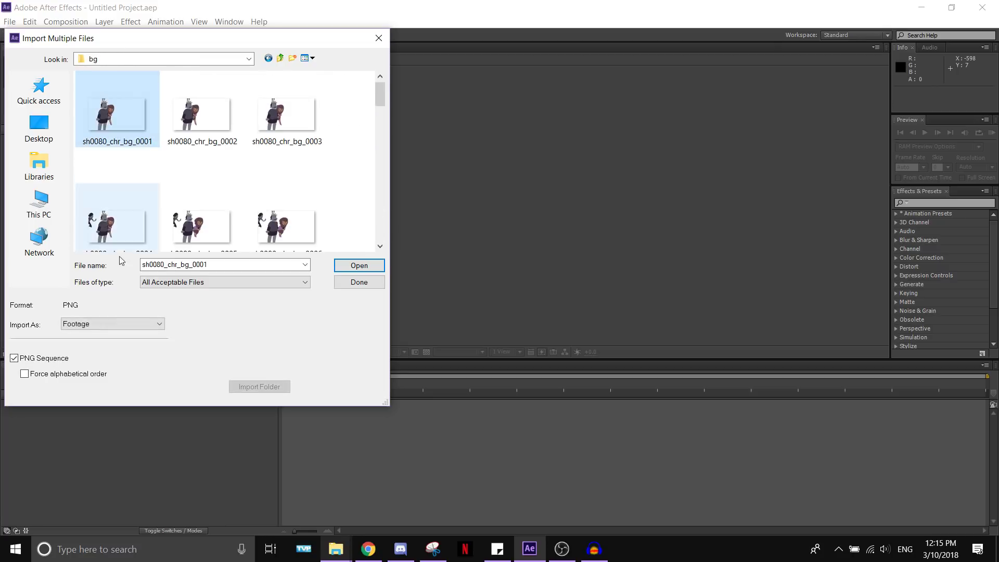
left_click(359, 266)
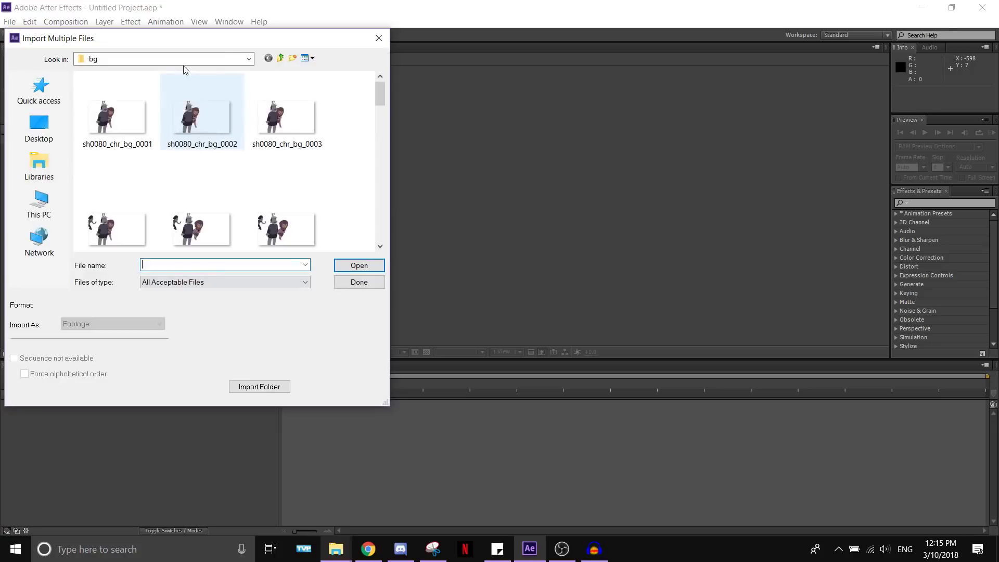
Import the frames in the bg_sh folder as a PNG sequence starting at sh0080_chr_bg_sh_0001
left_click(280, 58)
double_click(125, 104)
left_click(126, 107)
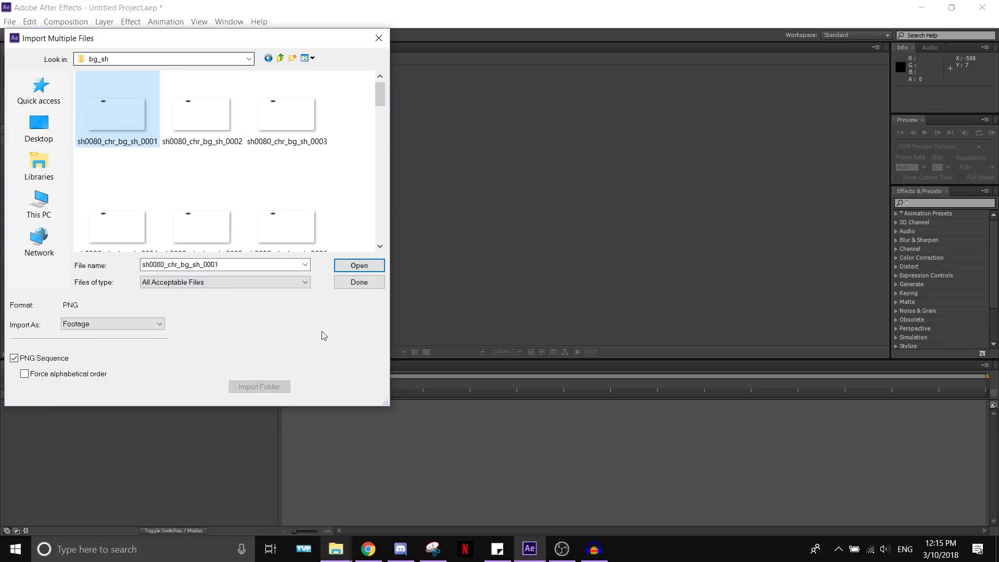
left_click(359, 265)
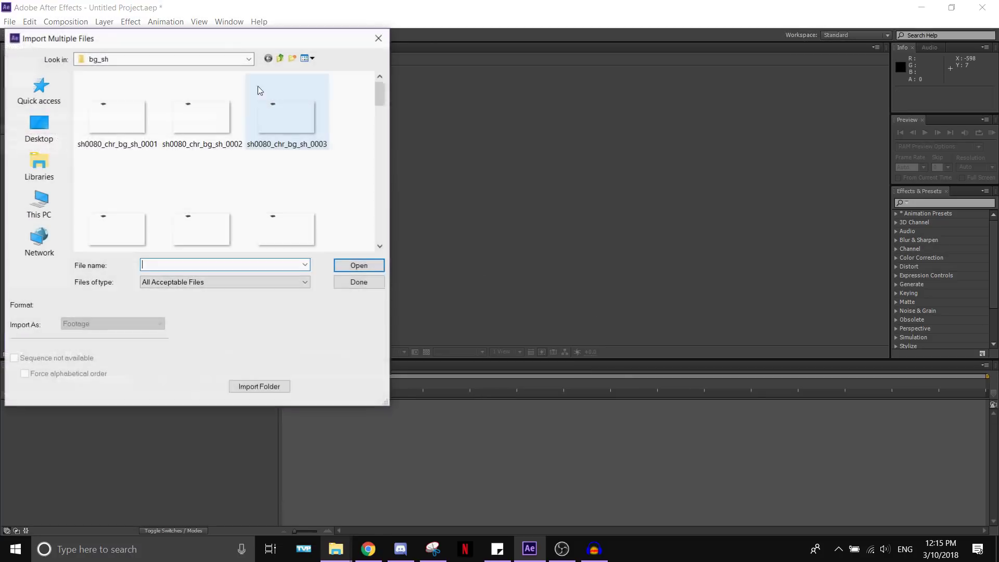
Import the foreground character frames in the fg folder as a sequence starting at sh0080_chr_fg_0001
left_click(280, 57)
double_click(142, 115)
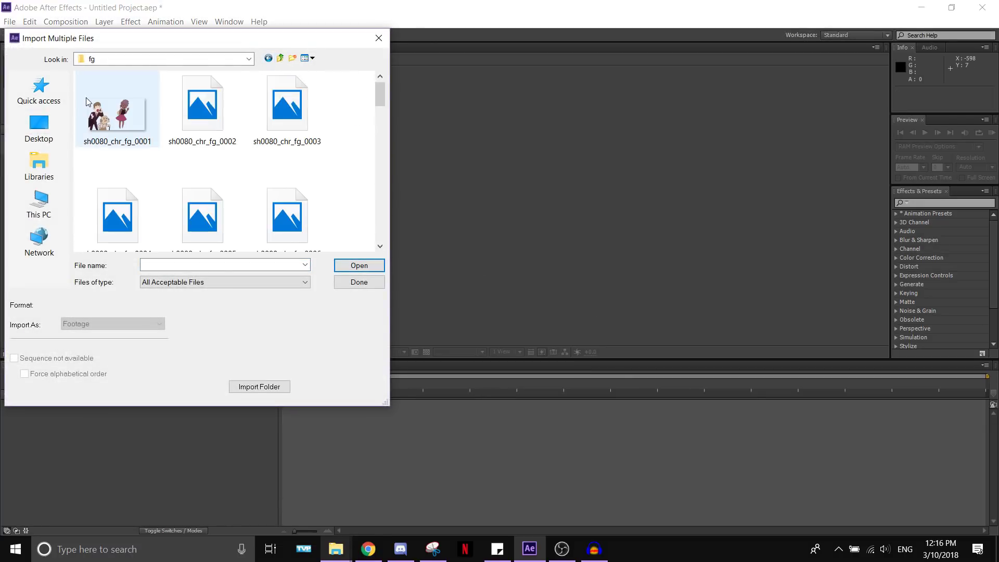
left_click(116, 112)
left_click(344, 265)
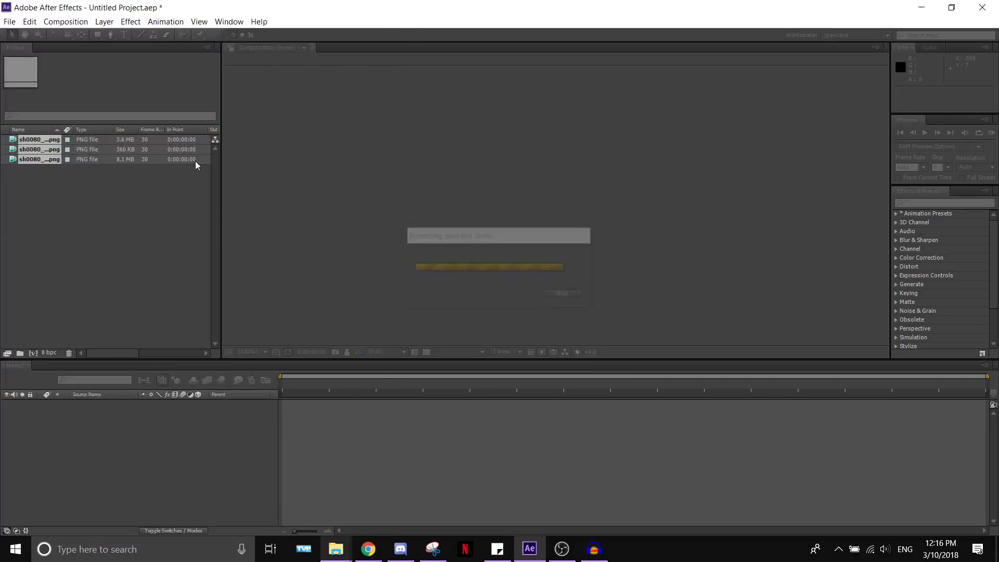
Import the still images sh0080_clo and sh0080_clo_sh together from the shot's clo folder
left_click(280, 57)
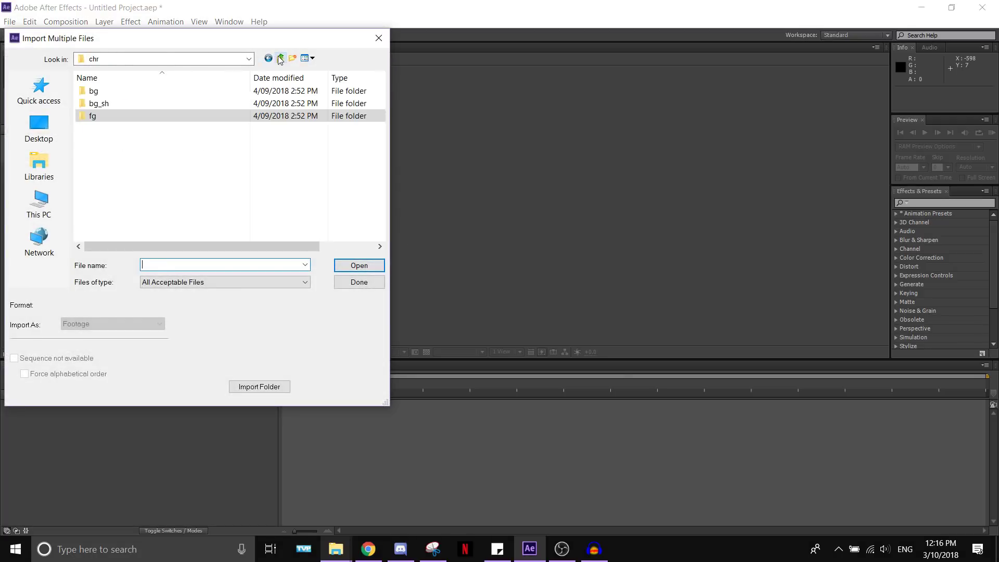
left_click(280, 57)
double_click(121, 117)
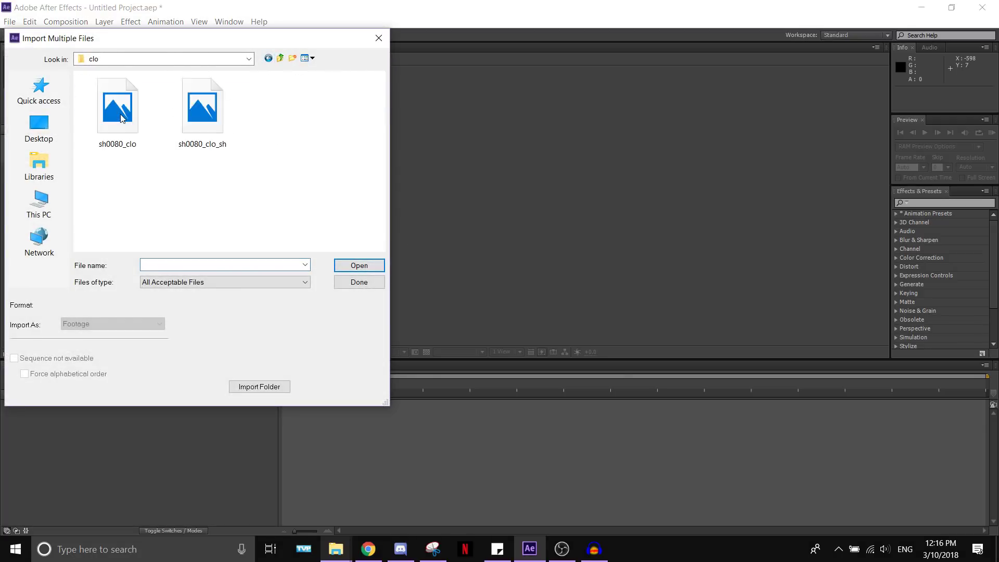
left_click(115, 104)
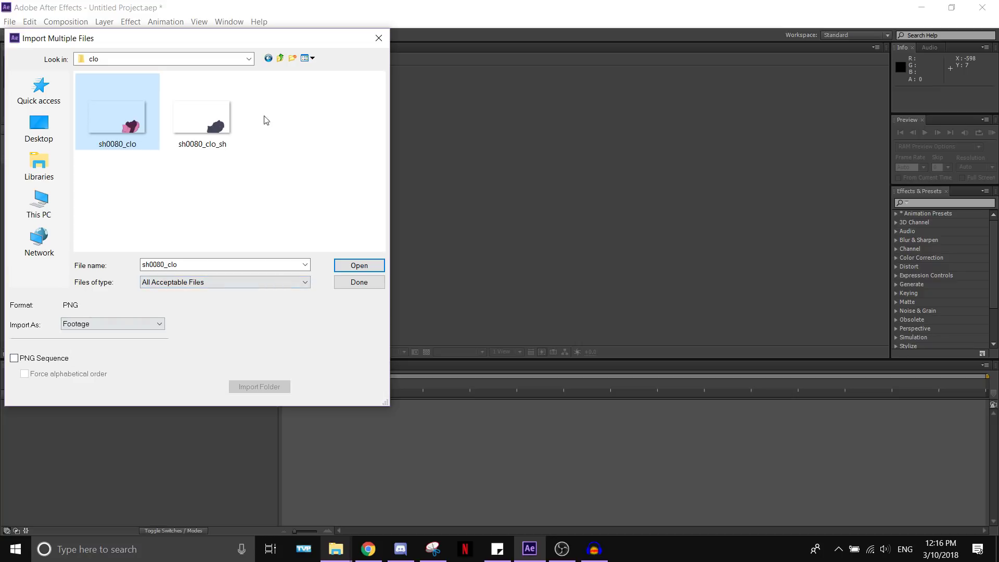
left_click(217, 126, "ctrl")
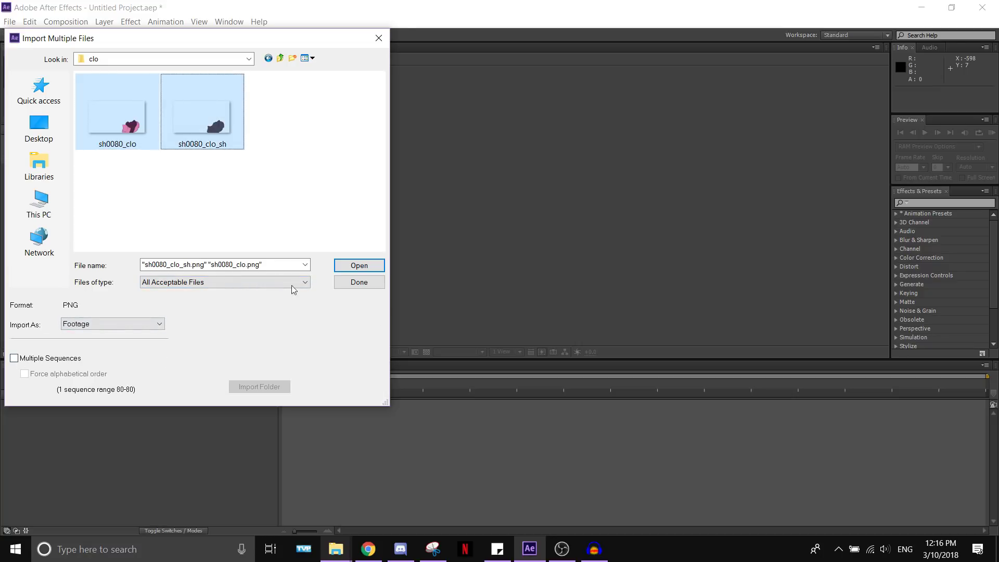
left_click(359, 265)
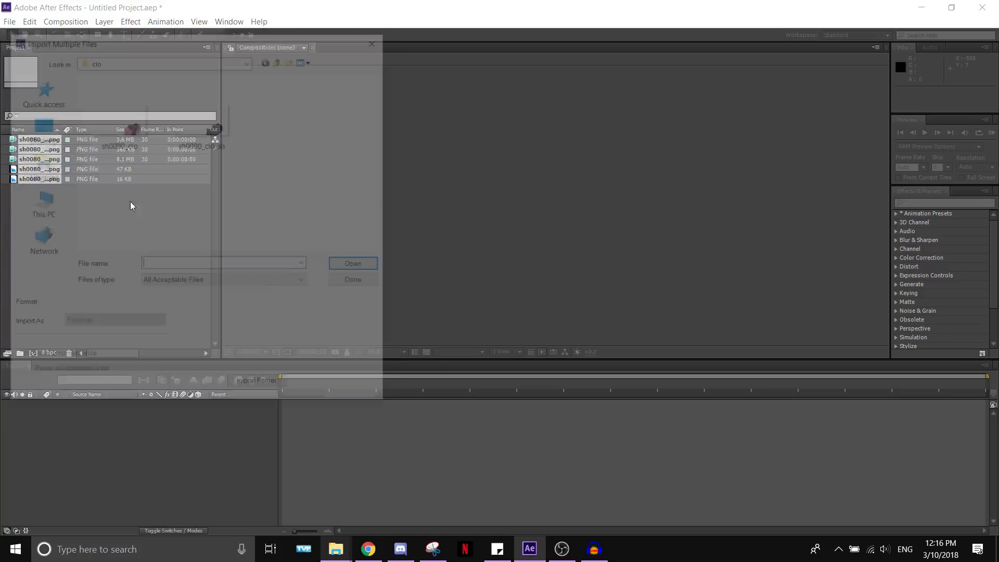
Import the still images seq0020_sh0080_BG and seq0020_sh0080_FG together from output/PS/seq0020
left_click(284, 59)
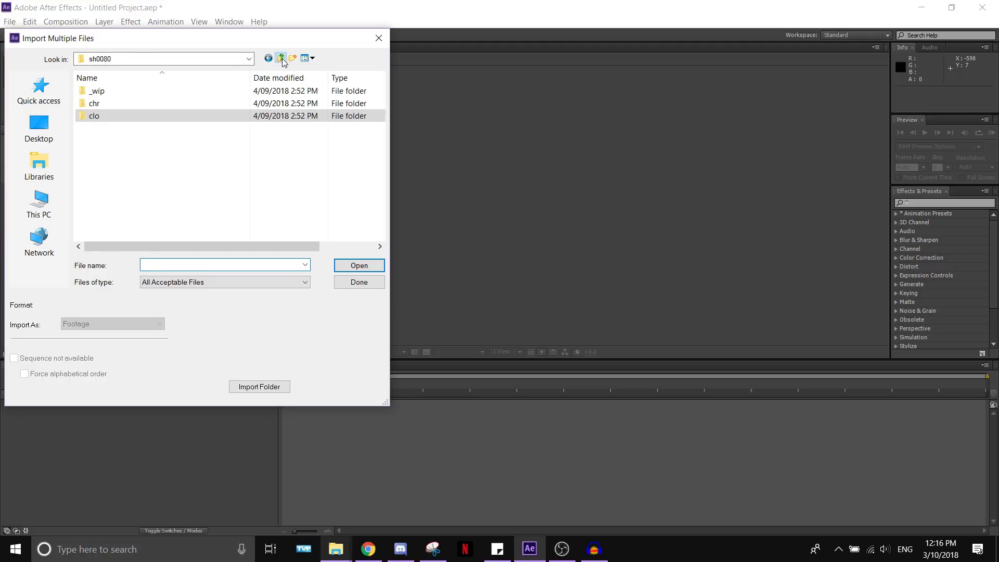
left_click(283, 59)
left_click(282, 58)
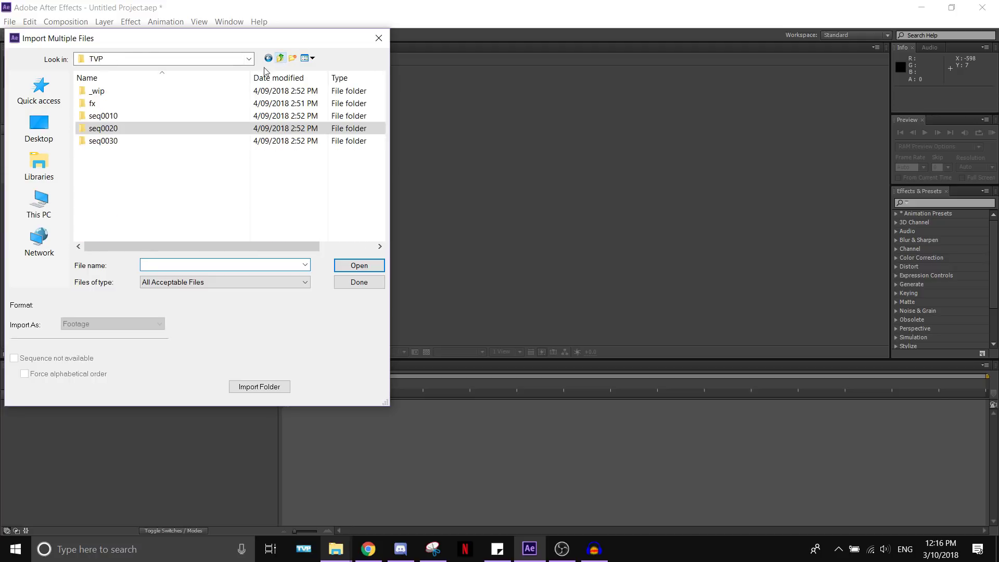
left_click(281, 59)
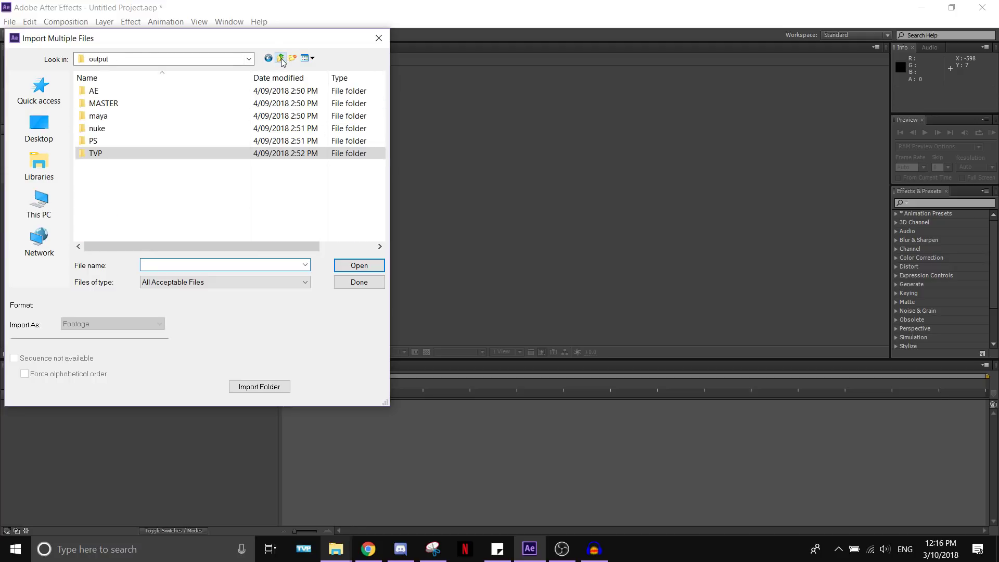
double_click(105, 140)
double_click(116, 115)
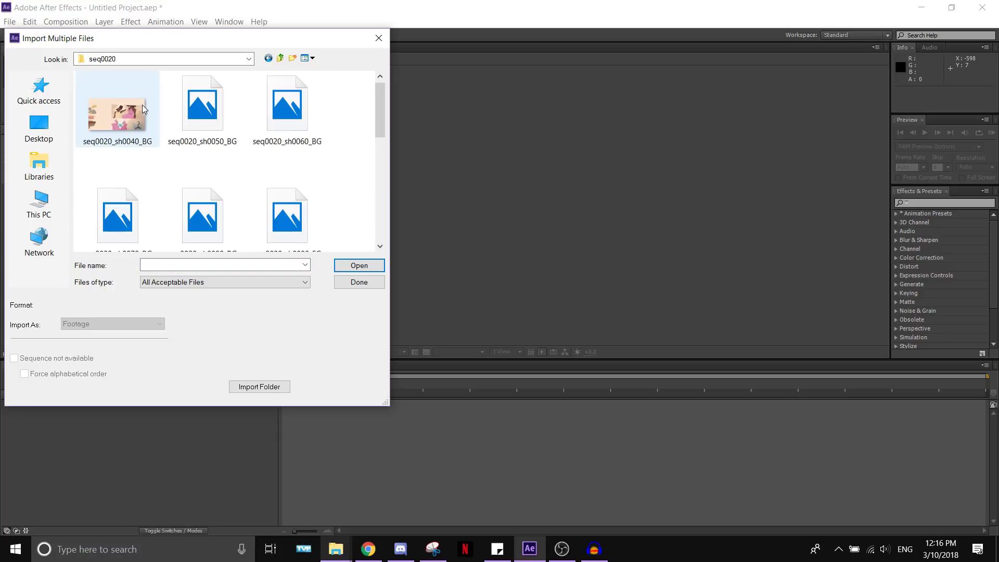
left_click(212, 137)
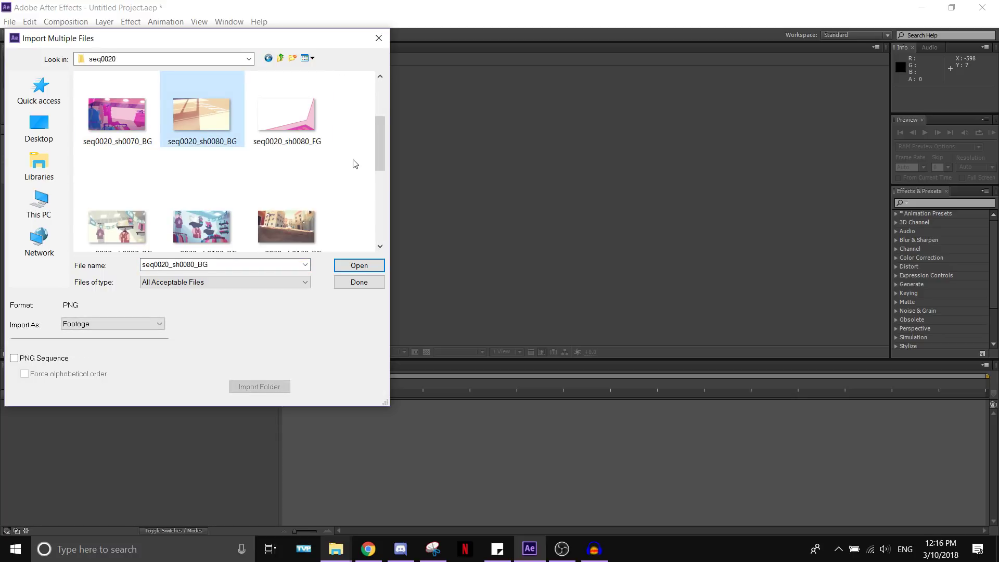
left_click(286, 118, "ctrl")
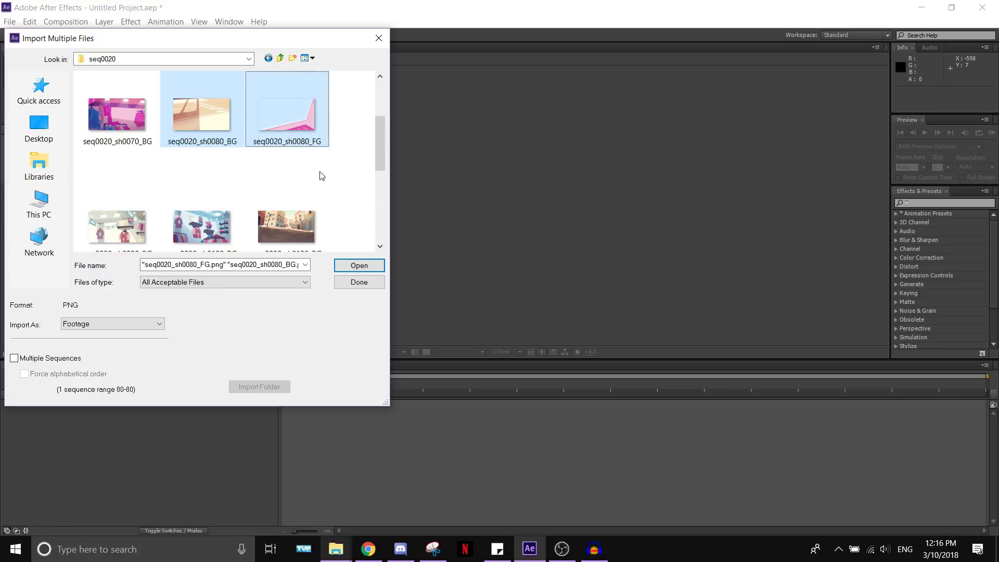
scroll(317, 176, "down", 1)
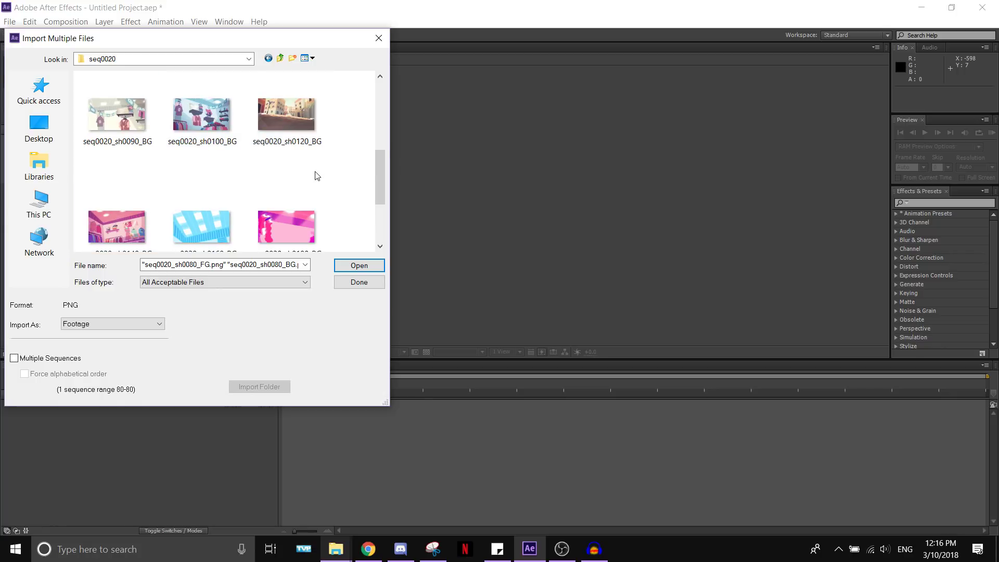
left_click(359, 264)
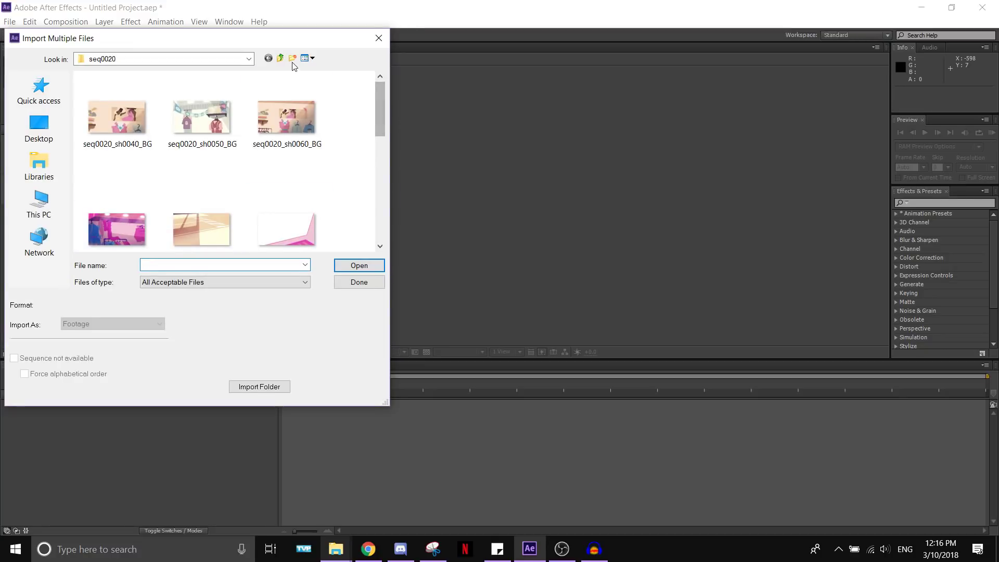
Import the animatic video animatic_edit_pz_002_1 from the 2017_Mannequins edit folder as footage
left_click(280, 58)
left_click(280, 58)
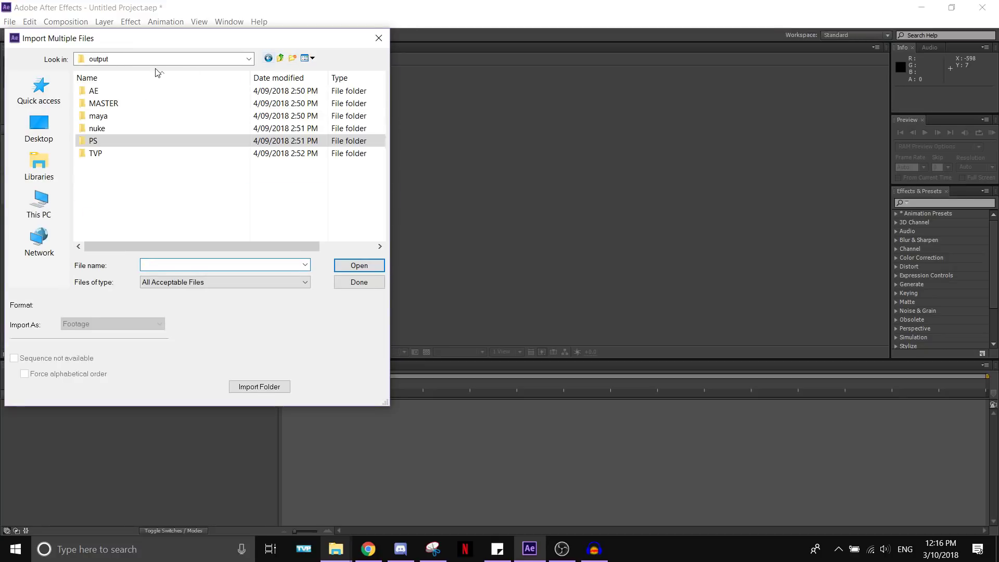
left_click(281, 58)
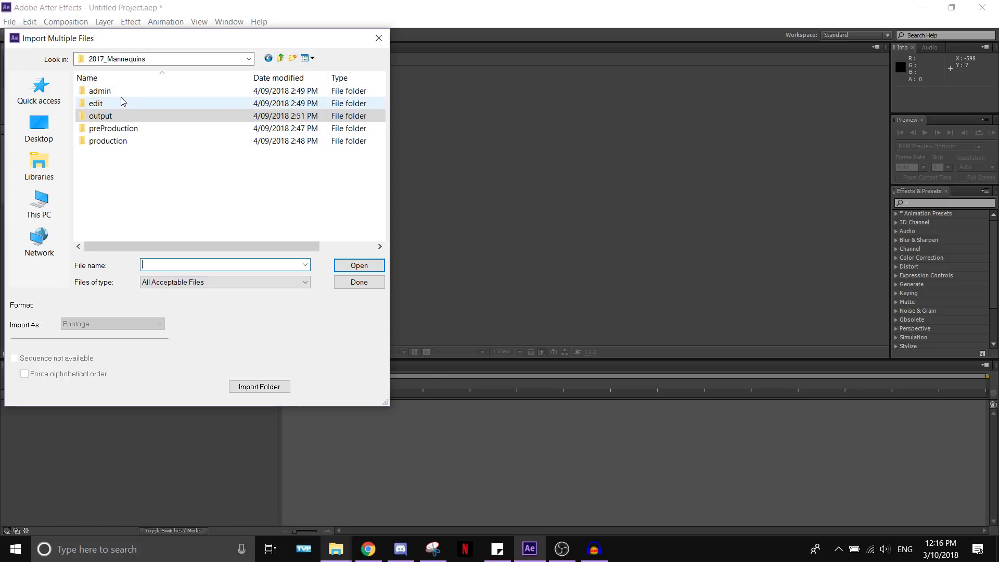
left_click(107, 103)
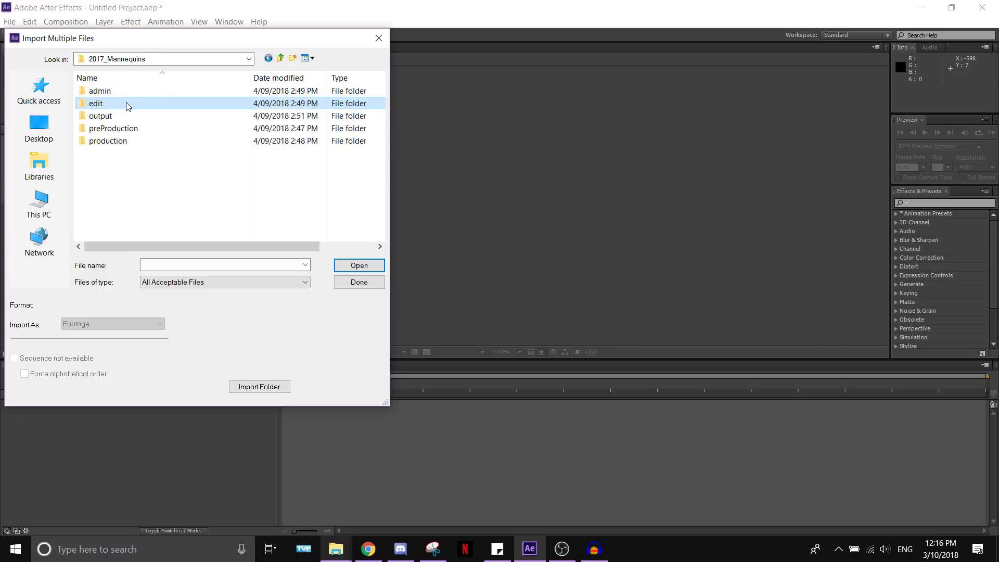
double_click(128, 103)
scroll(245, 152, "down", 2)
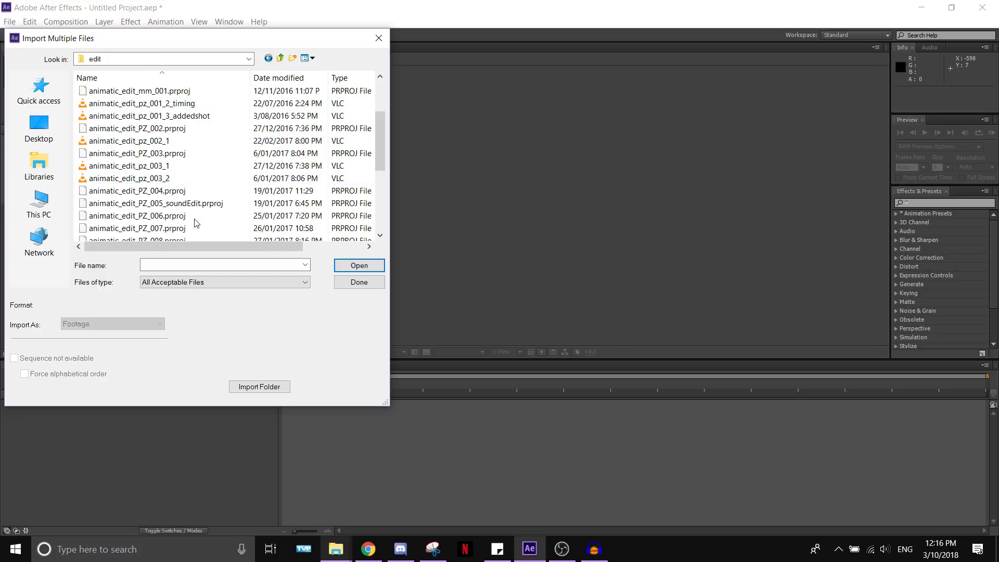
scroll(208, 203, "down", 4)
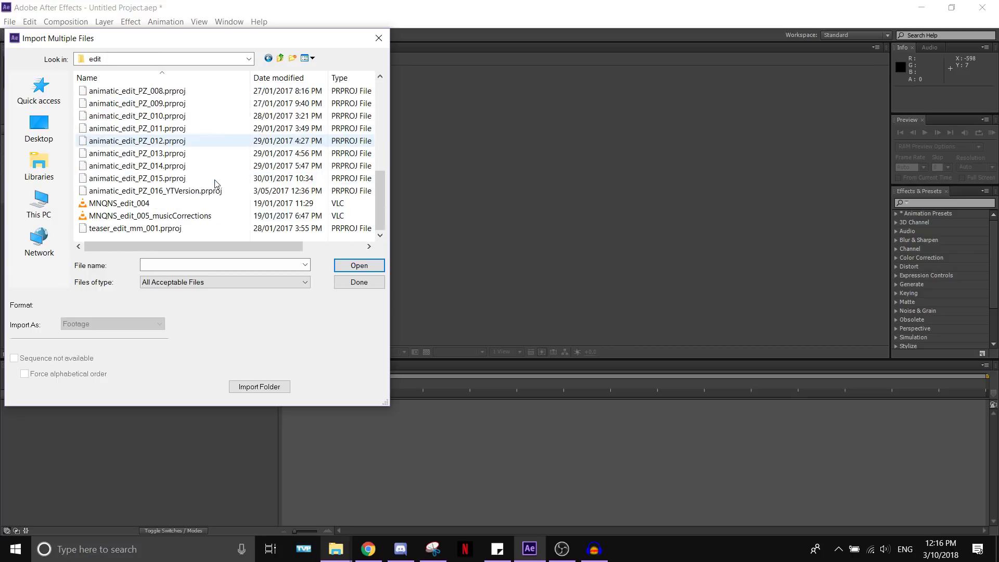
left_click(209, 217)
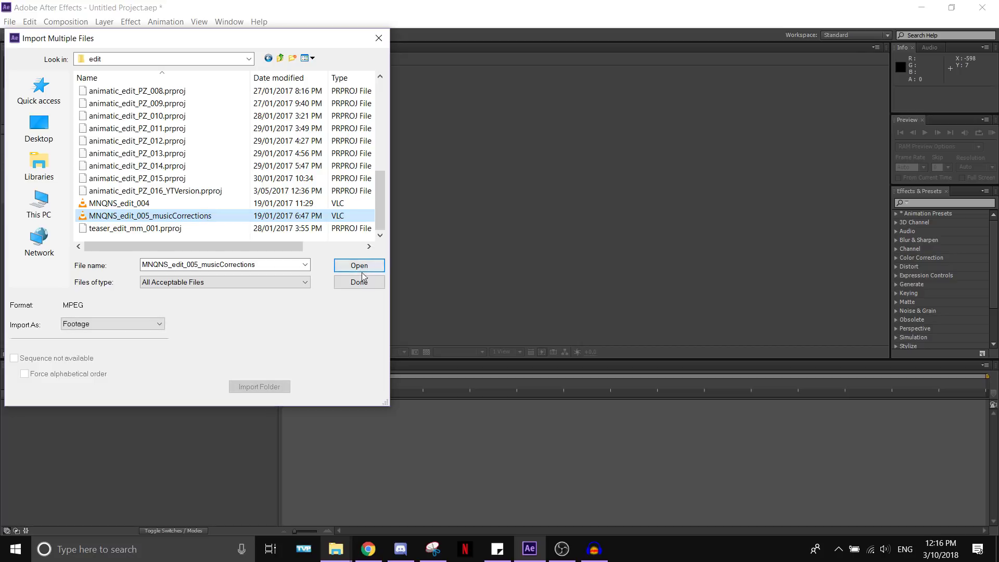
left_click(184, 203)
scroll(171, 156, "up", 2)
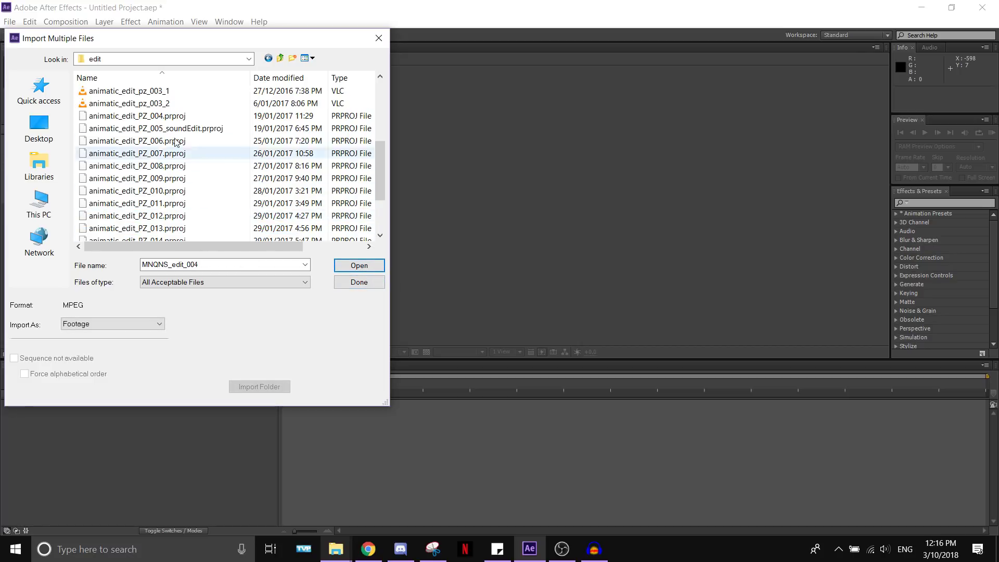
left_click(150, 104)
left_click(359, 266)
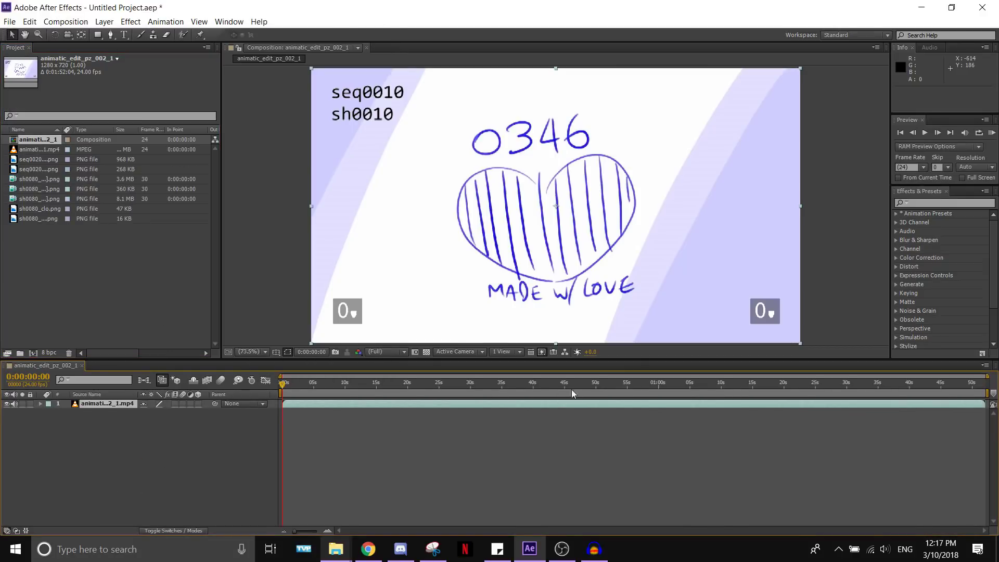
Set the current time to the first frame of sh0080 in the animatic, at 0:00:40:06
left_click_drag(587, 387, 533, 403)
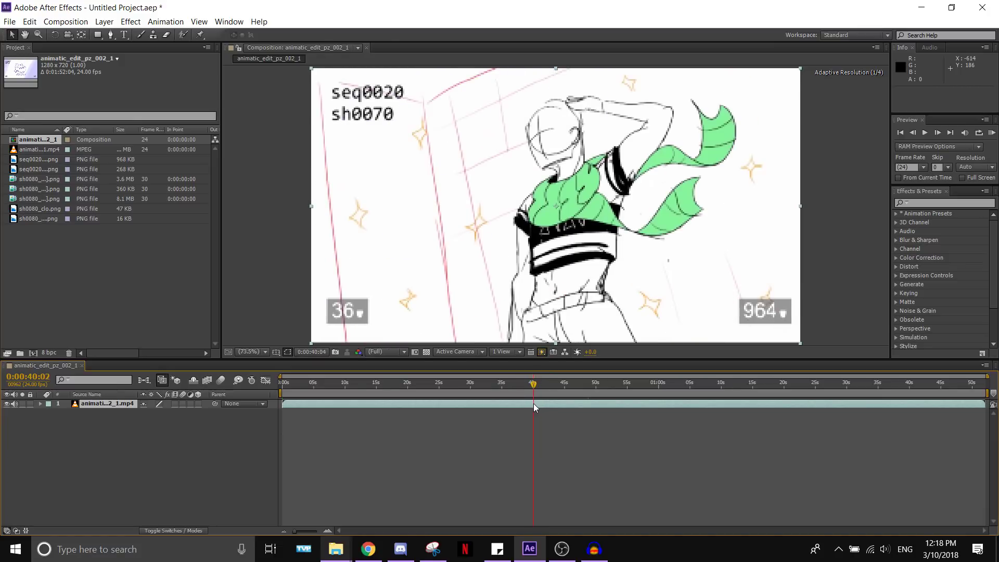
key("Right")
key("Right")
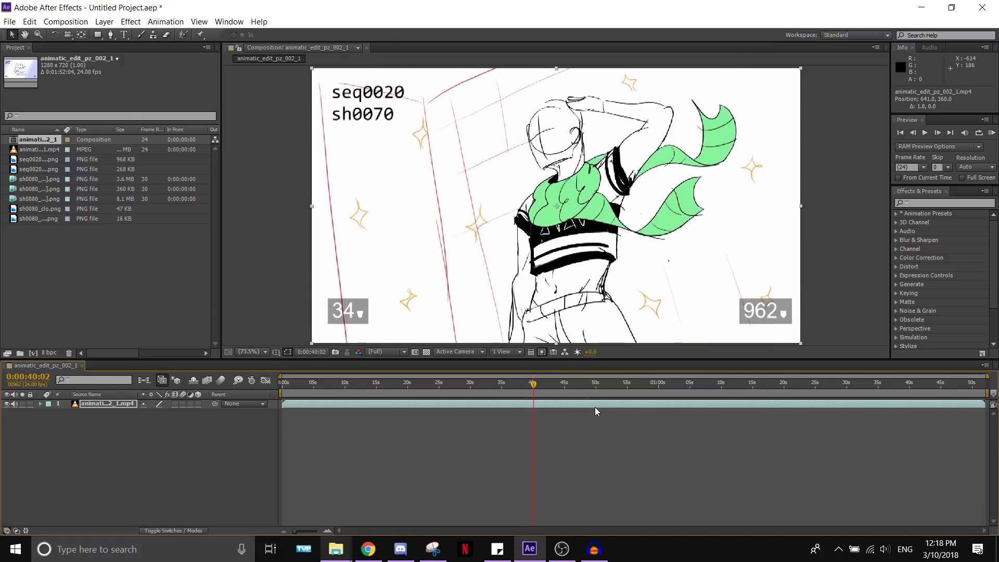
key("Left")
key("Left")
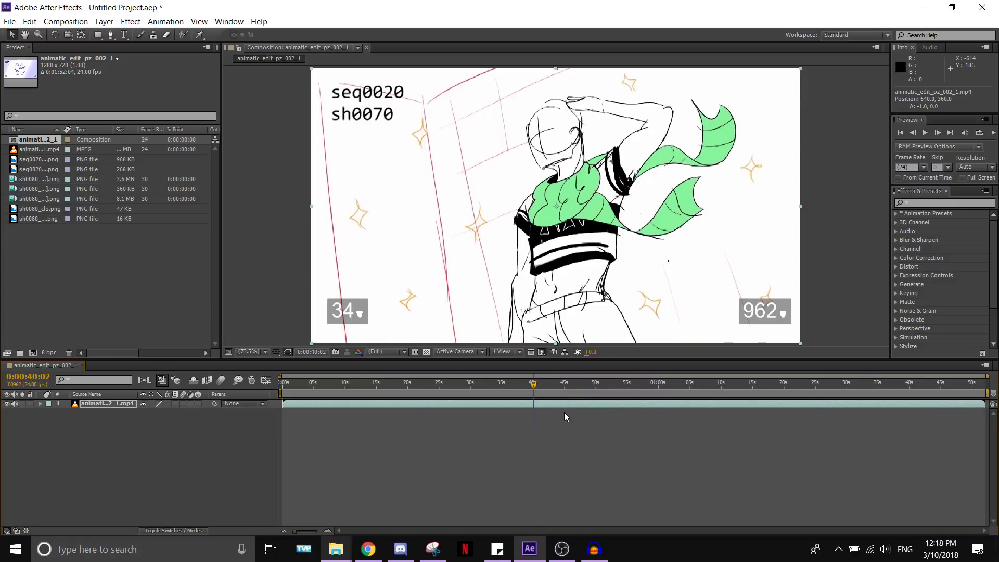
key("Page_Down")
key("Page_Down")
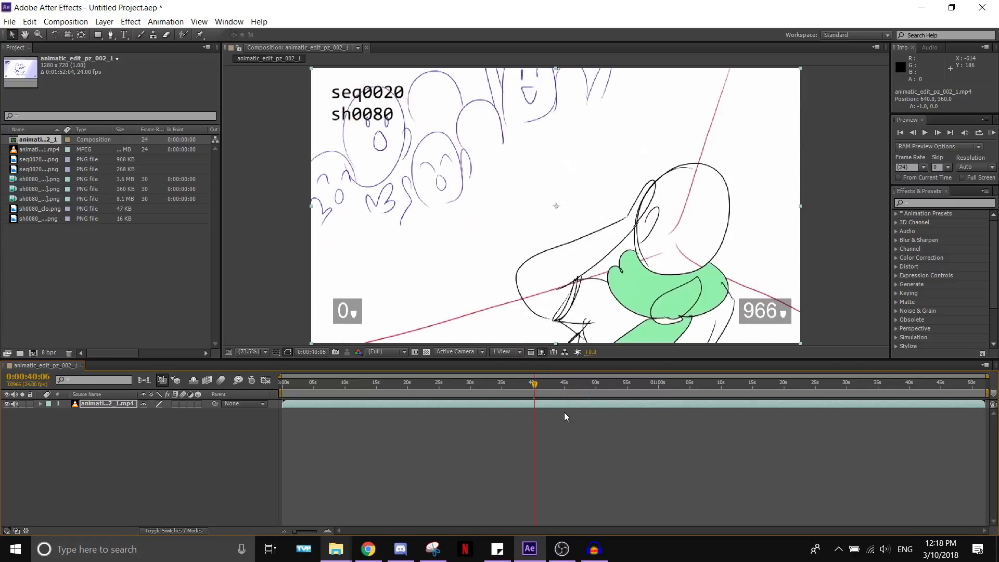
key("Page_Down")
left_click(41, 219)
left_click(43, 208)
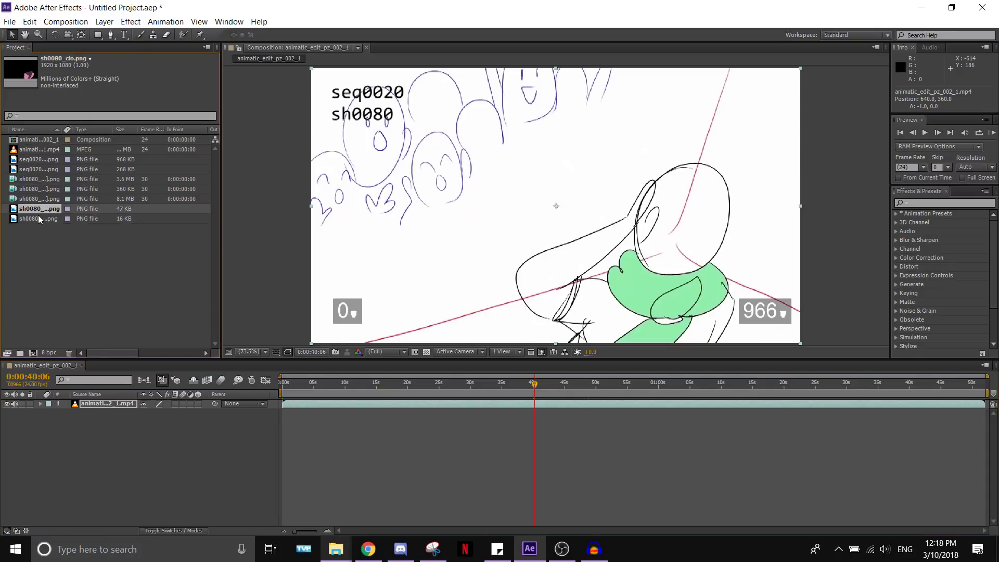
left_click(38, 216)
Show the Modes column in the timeline and set the animatic layer's blending mode to Multiply
left_click(104, 395)
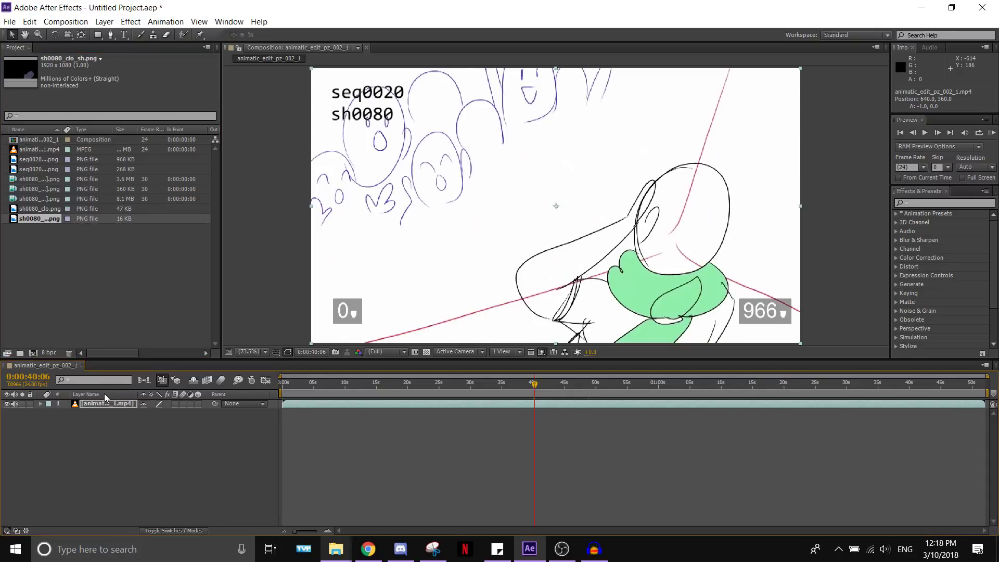
right_click(101, 427)
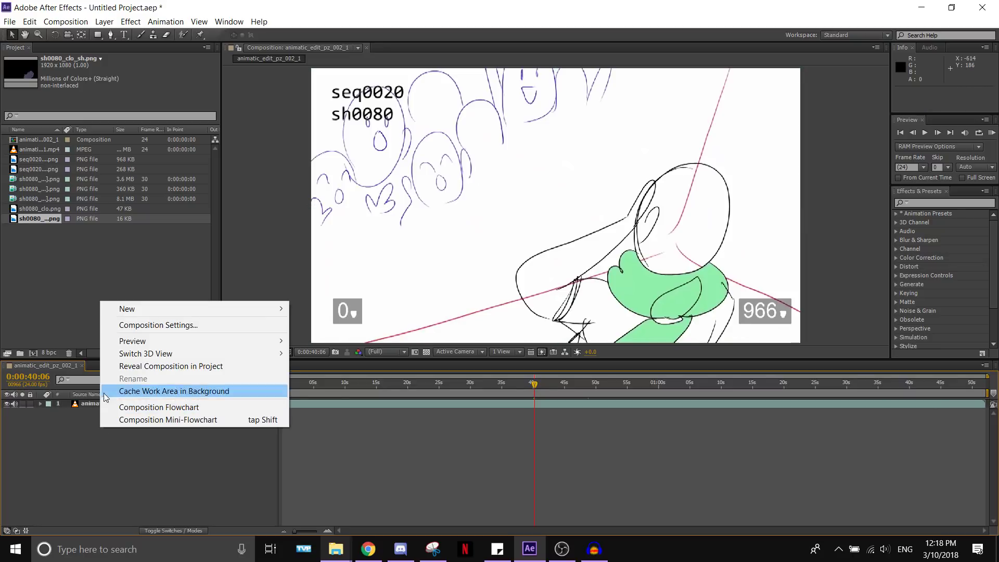
right_click(86, 398)
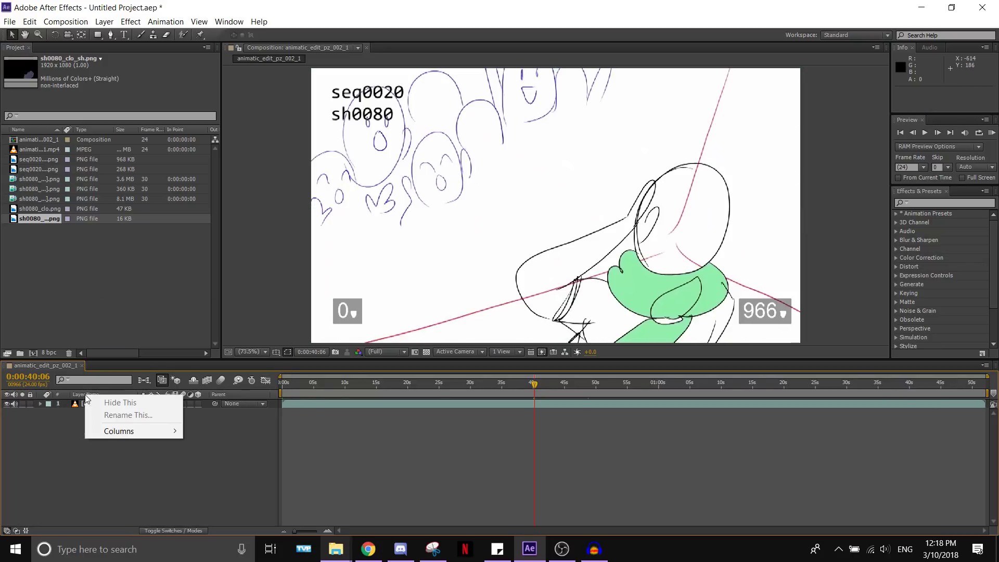
mouse_move(146, 433)
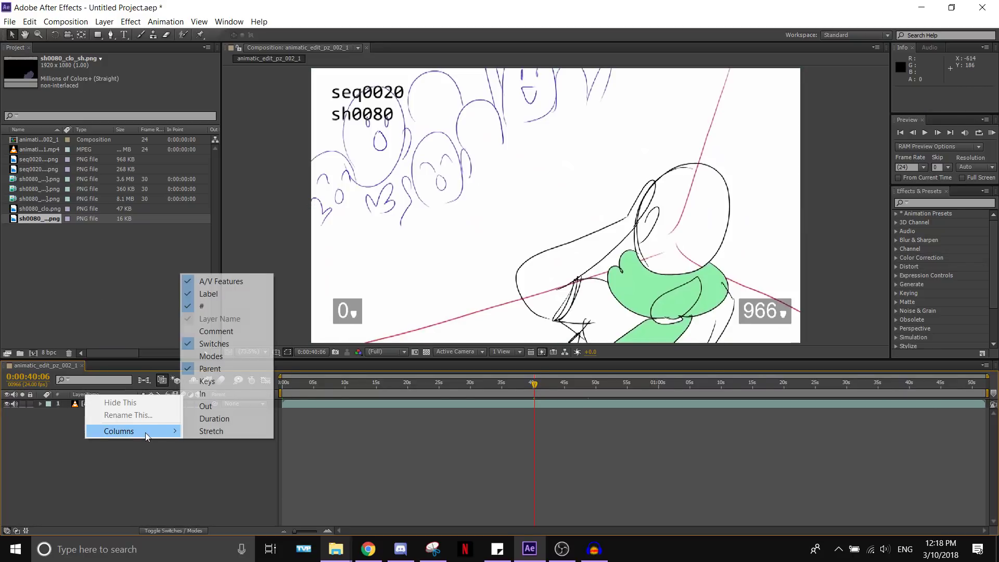
left_click(211, 356)
left_click(234, 405)
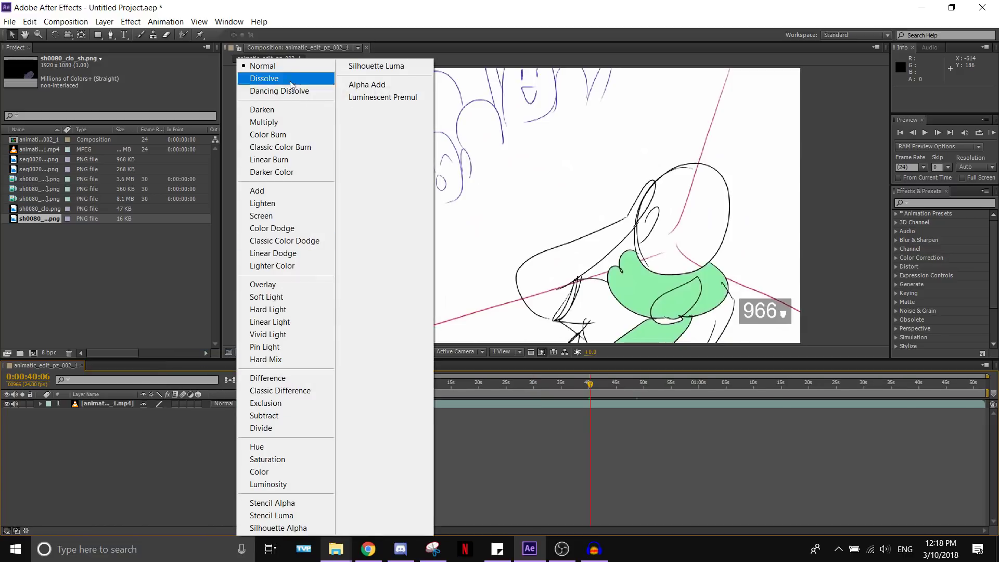
left_click(268, 122)
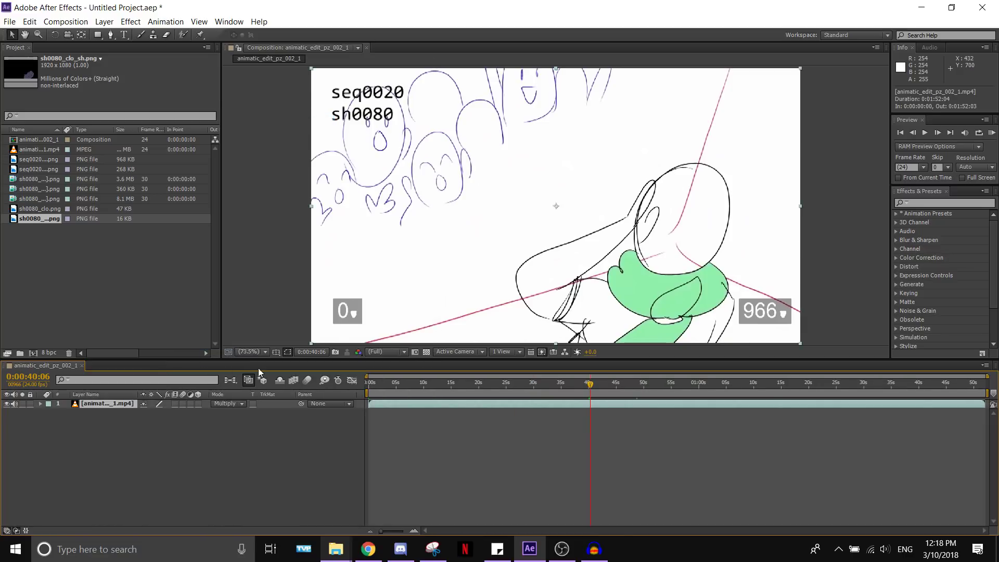
Set the animatic layer's opacity to 50%
left_click(90, 404)
key("t")
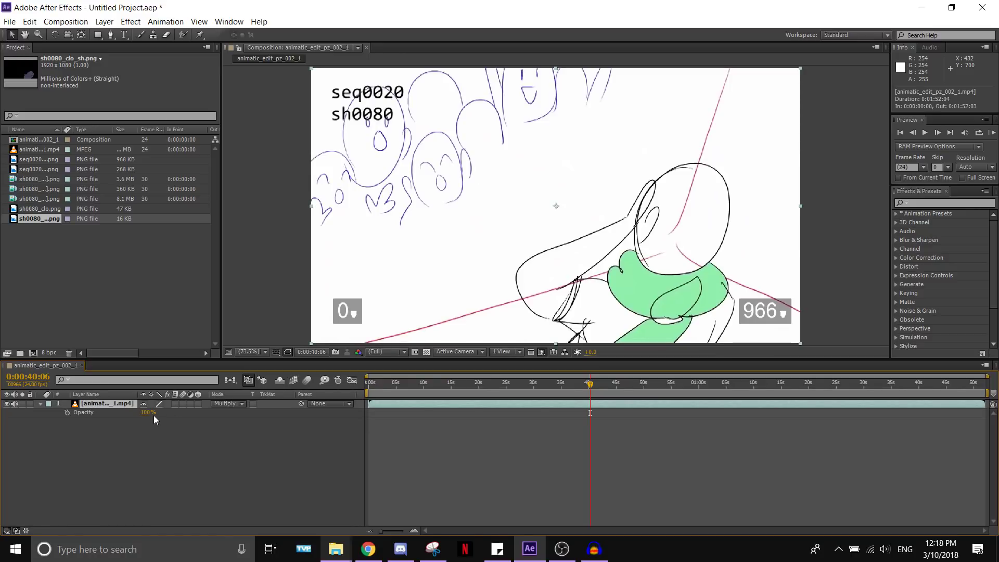
type("50")
key("Return")
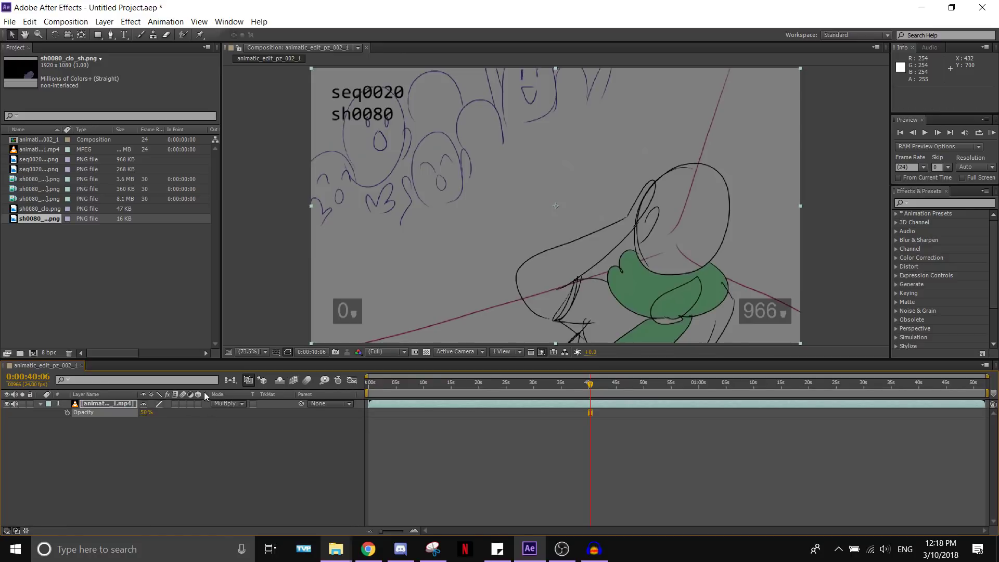
Widen the Name column of the project's footage list to fit the file names
left_click(37, 212)
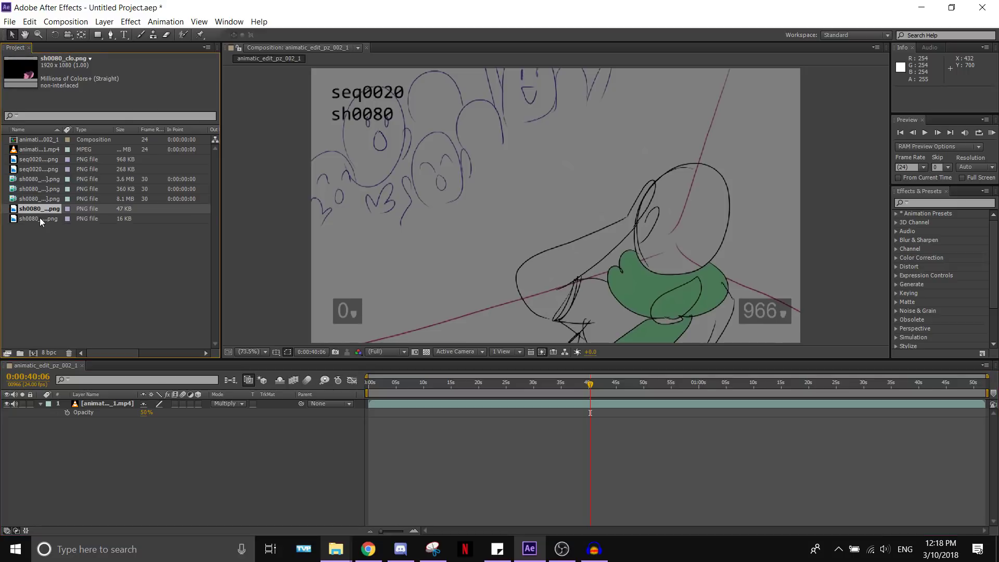
left_click(40, 218)
left_click_drag(62, 130, 112, 138)
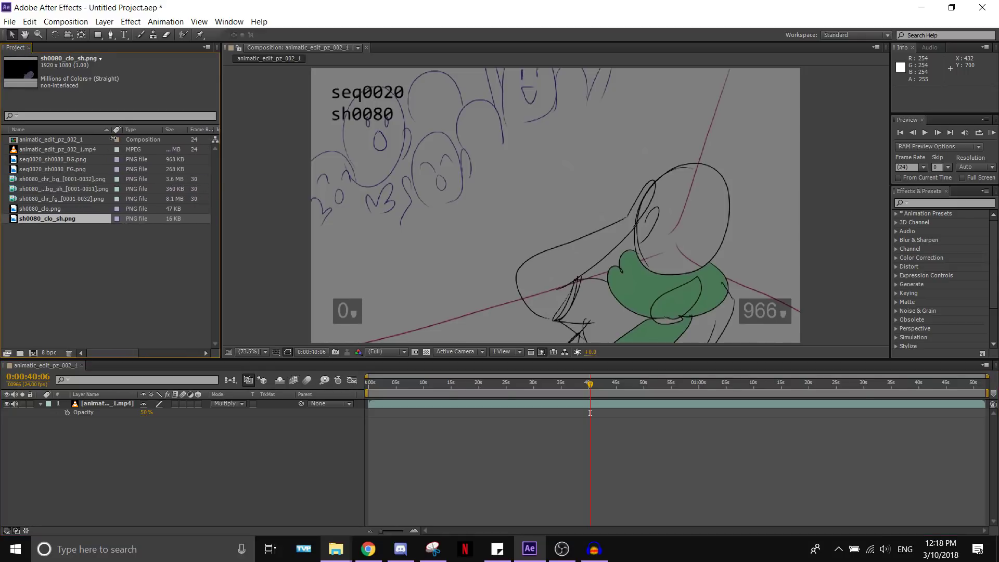
Examine the thumbnails of the imported sh0080 character sequences, clo still and foreground art
left_click(73, 179)
left_click(64, 190)
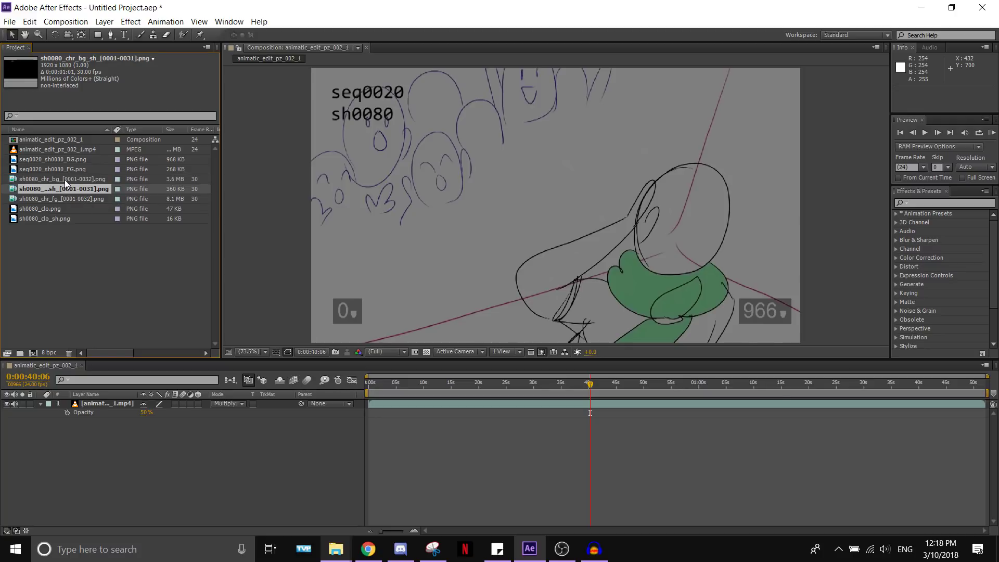
left_click(65, 179)
left_click(44, 209)
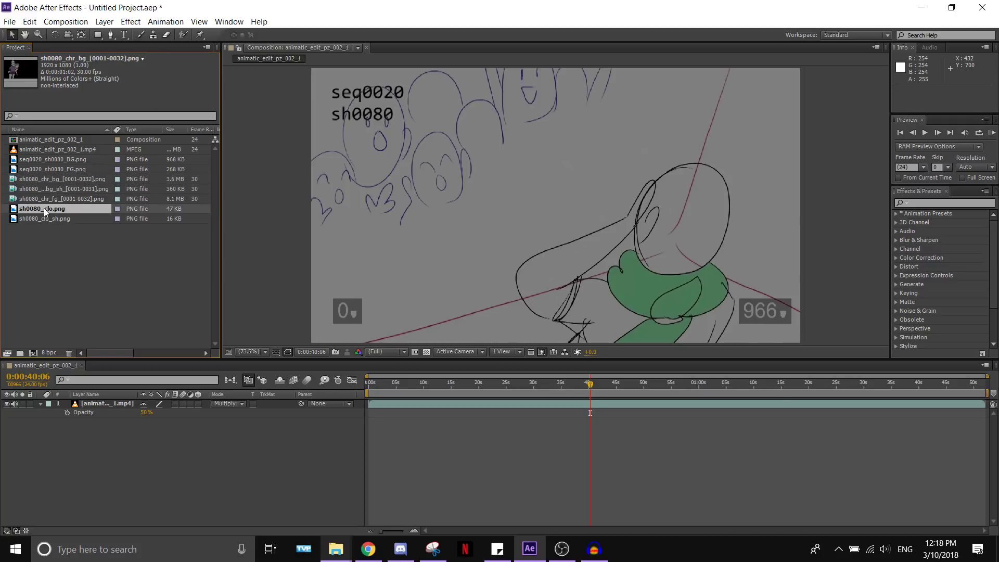
left_click(50, 200)
left_click(52, 189)
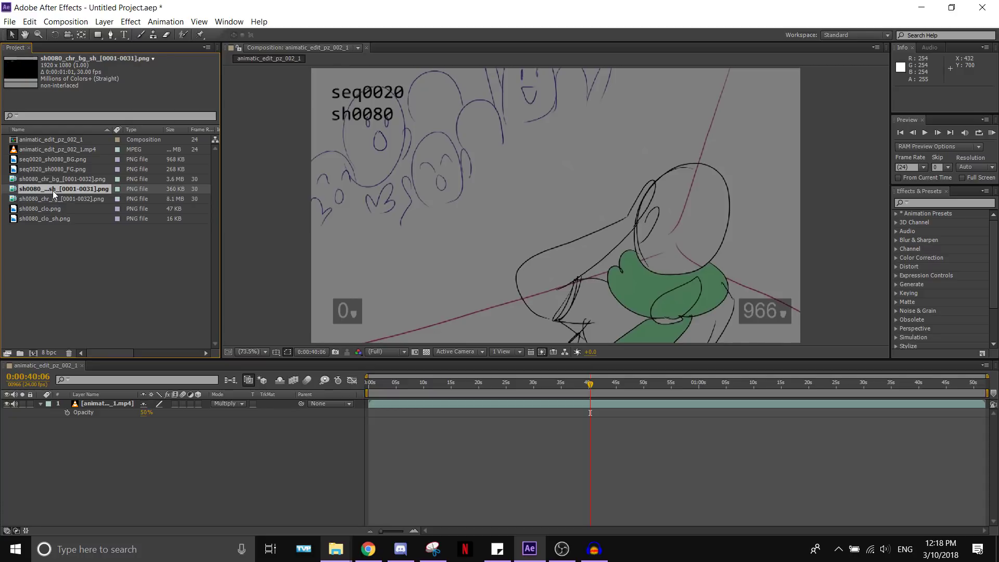
left_click(51, 169)
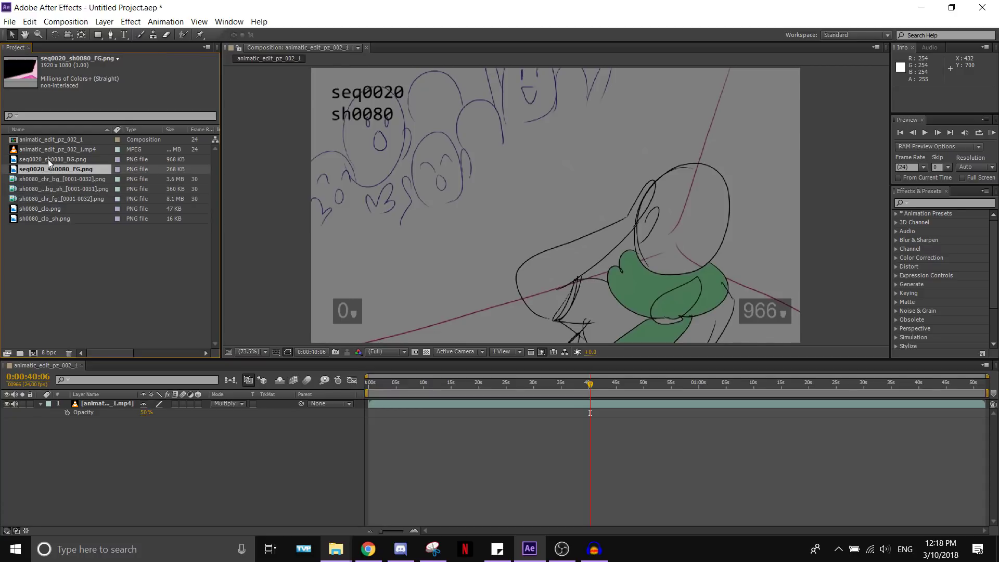
Add seq0020_sh0080_BG.png to the timeline beneath the animatic layer, starting at 0:00:40:06
left_click(47, 160)
left_click_drag(46, 168, 550, 423)
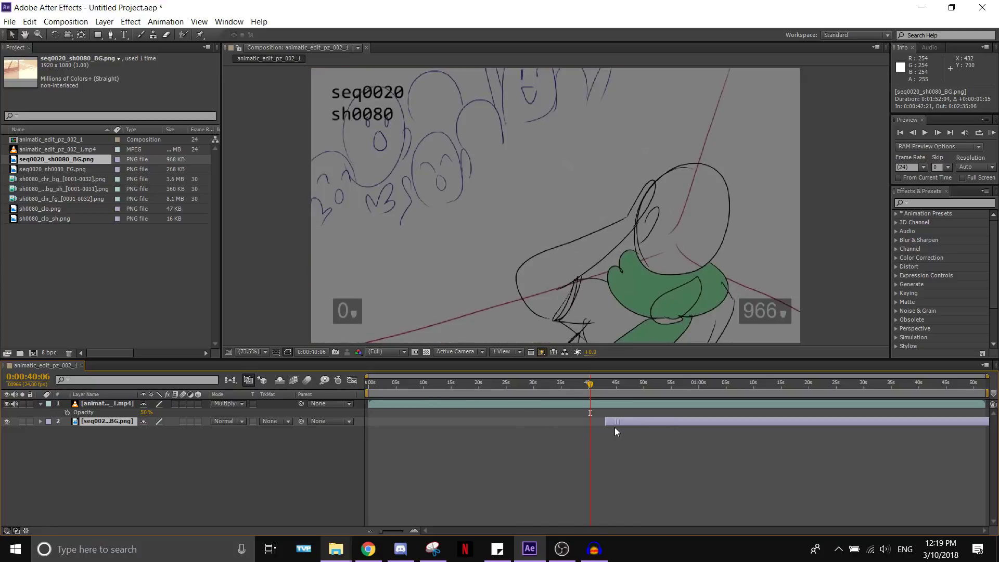
left_click_drag(615, 428, 602, 428)
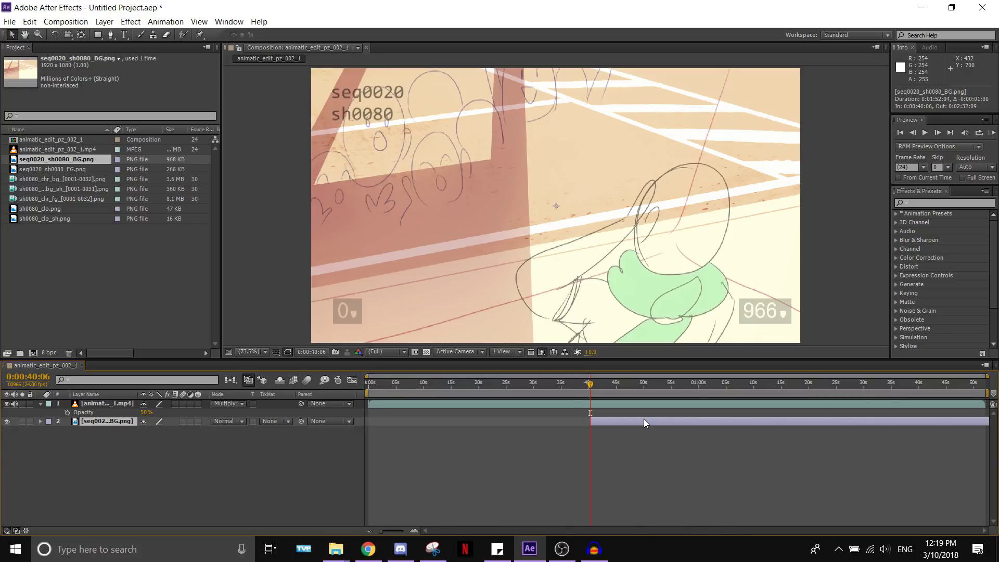
left_click_drag(645, 420, 591, 430)
Trim the end of the BG layer to the last frame of sh0080 in the animatic, at 0:00:41:11
left_click_drag(987, 425, 612, 432)
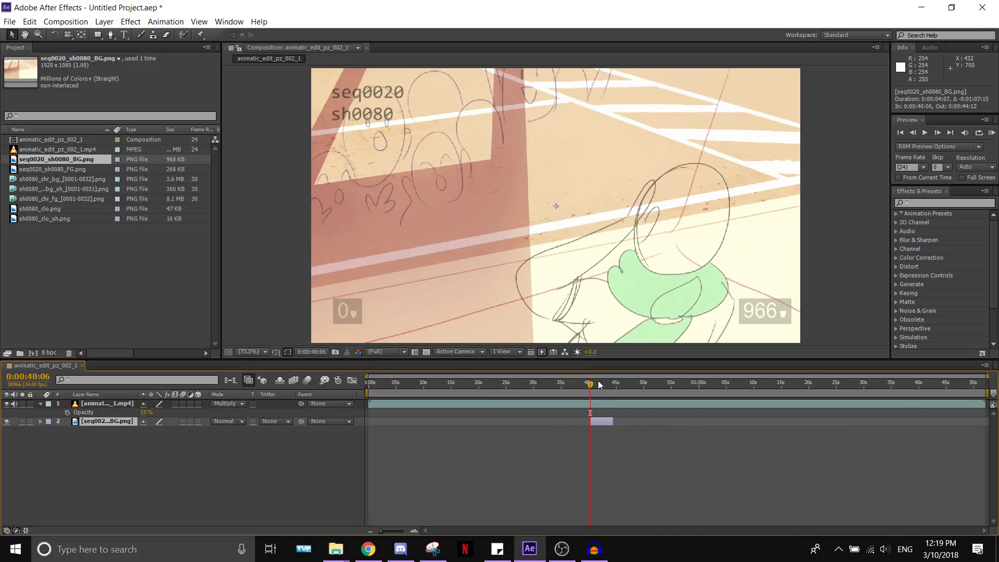
left_click_drag(598, 385, 598, 388)
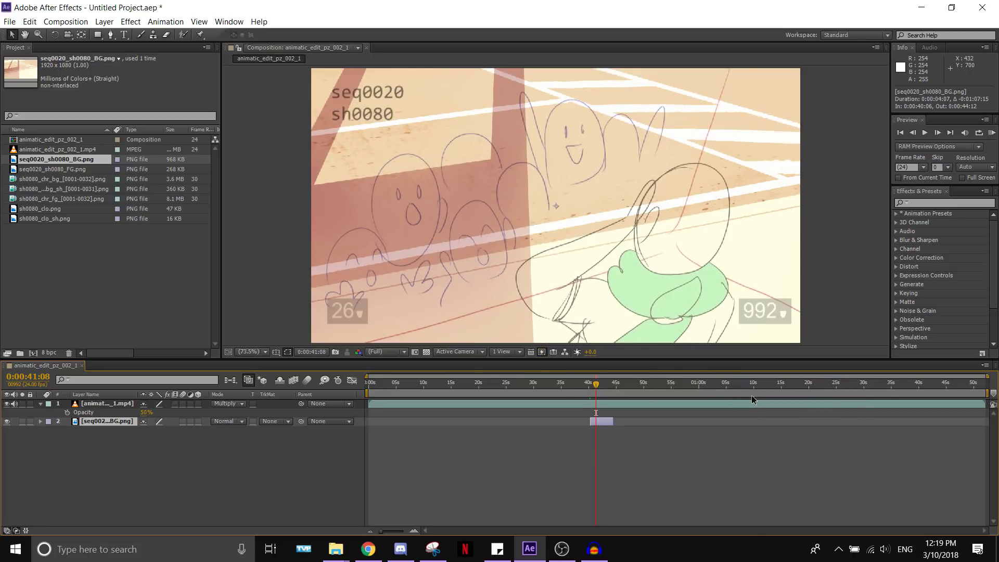
key("Page_Down")
key("Page_Down")
key("Page_Down")
key("Page_Down")
key("Page_Down")
key("Page_Up")
key("Page_Up")
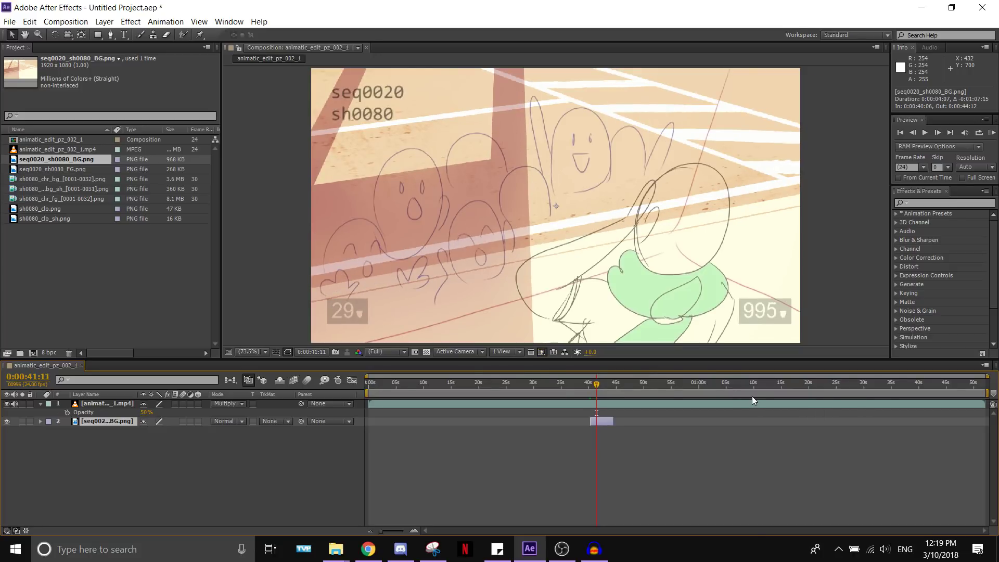
key("Page_Down")
key("Page_Up")
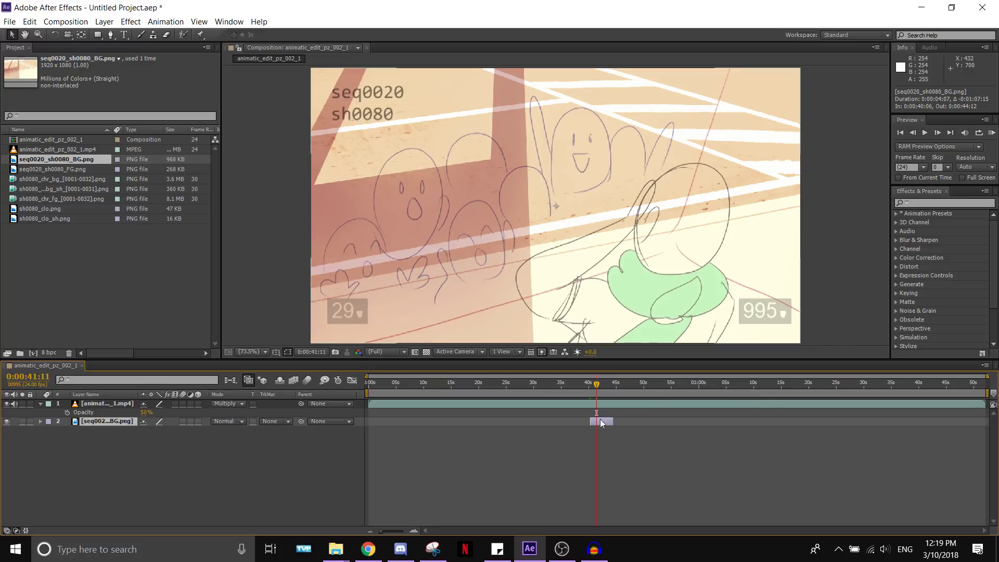
key("alt+bracketright")
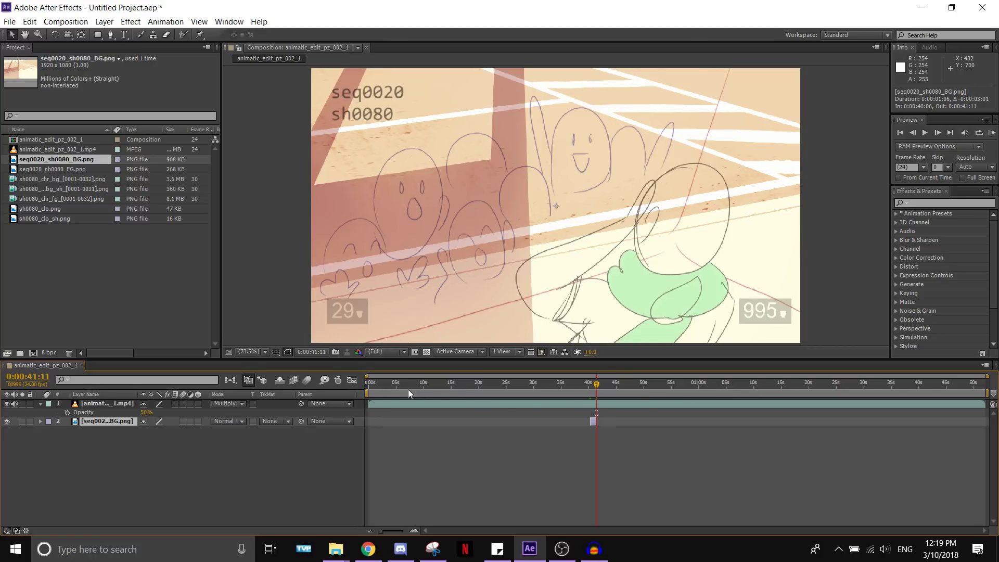
left_click_drag(369, 386, 486, 388)
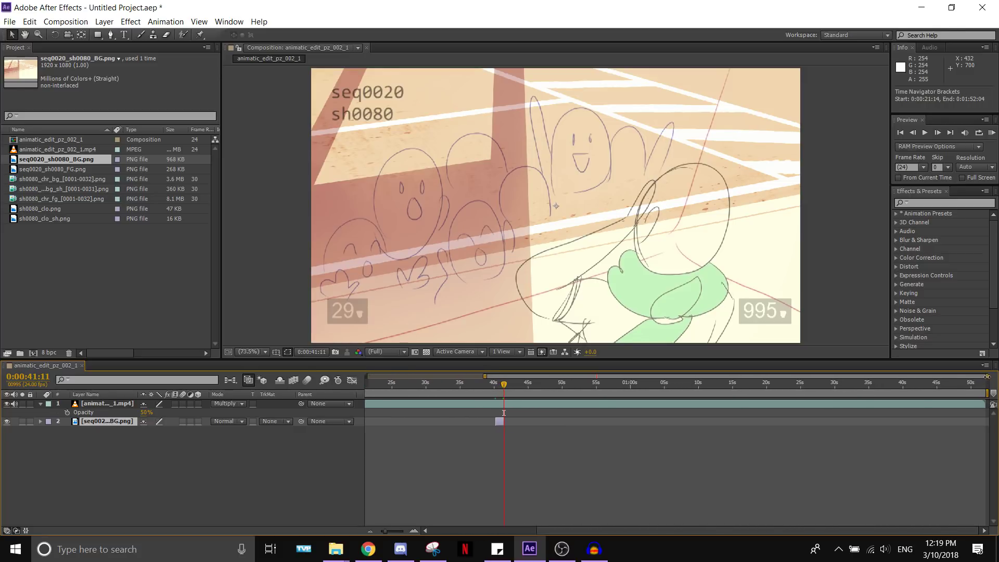
Add seq0020_sh0080_FG.png to the timeline between the animatic layer and the BG layer
left_click_drag(987, 376, 666, 376)
left_click_drag(508, 376, 583, 376)
left_click_drag(721, 375, 633, 375)
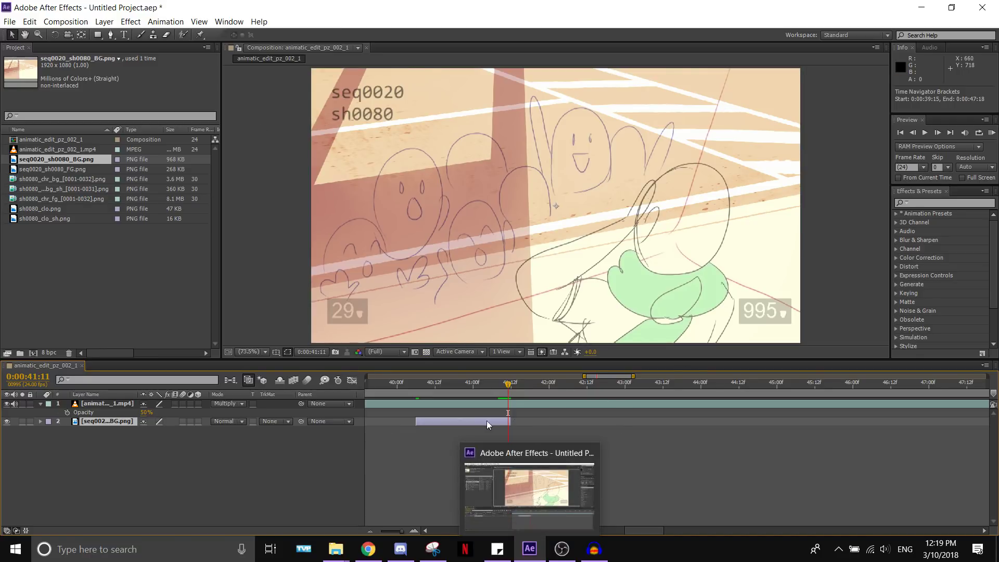
left_click(108, 423)
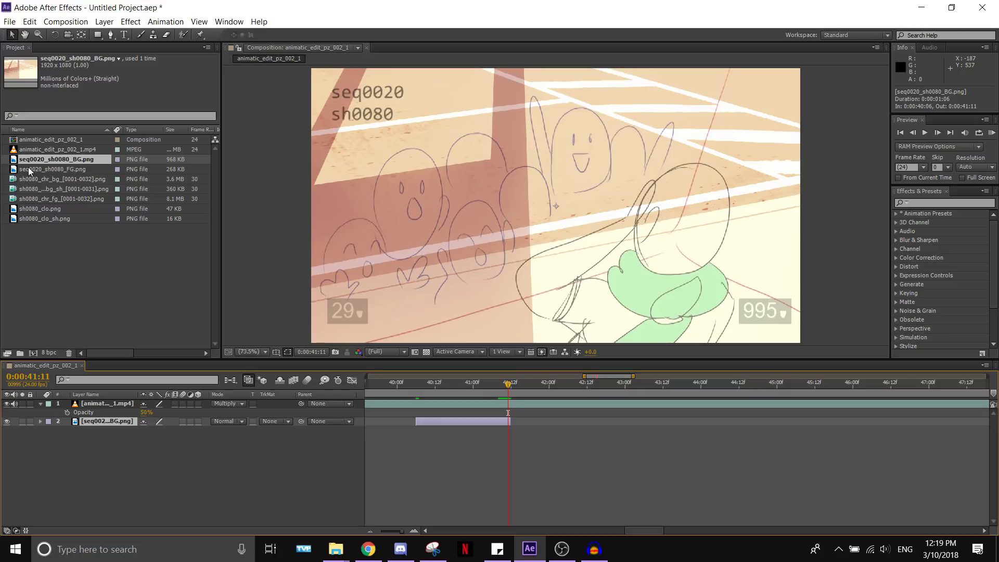
left_click_drag(32, 170, 102, 419)
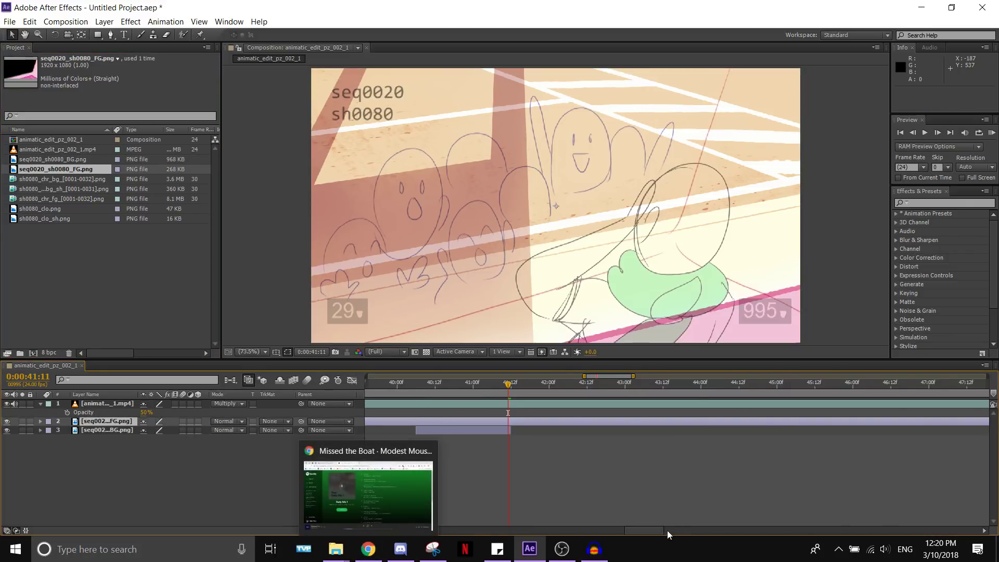
Trim the FG layer to match the BG layer, from 0:00:40:06 to 0:00:41:11
left_click_drag(584, 376, 367, 377)
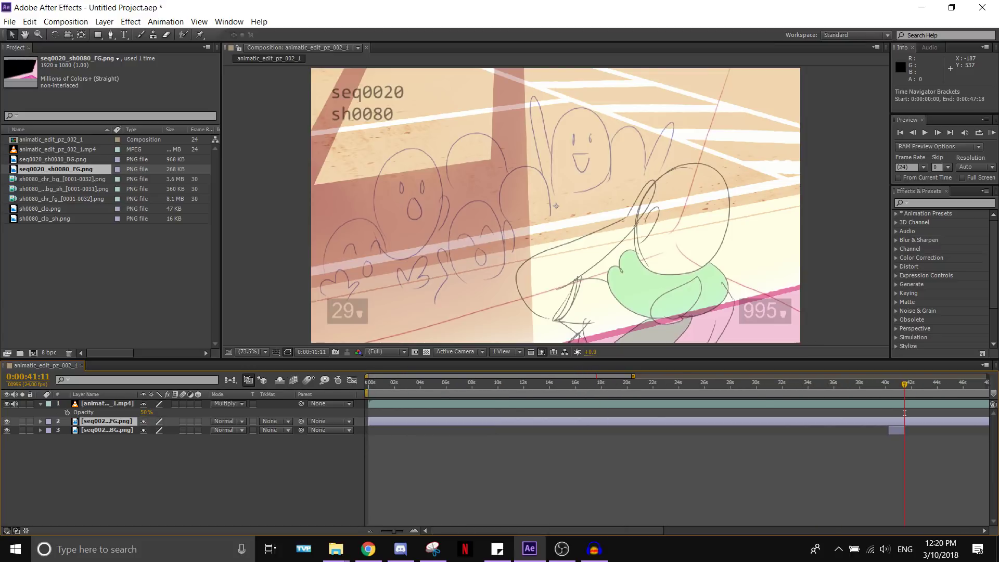
left_click_drag(635, 376, 987, 376)
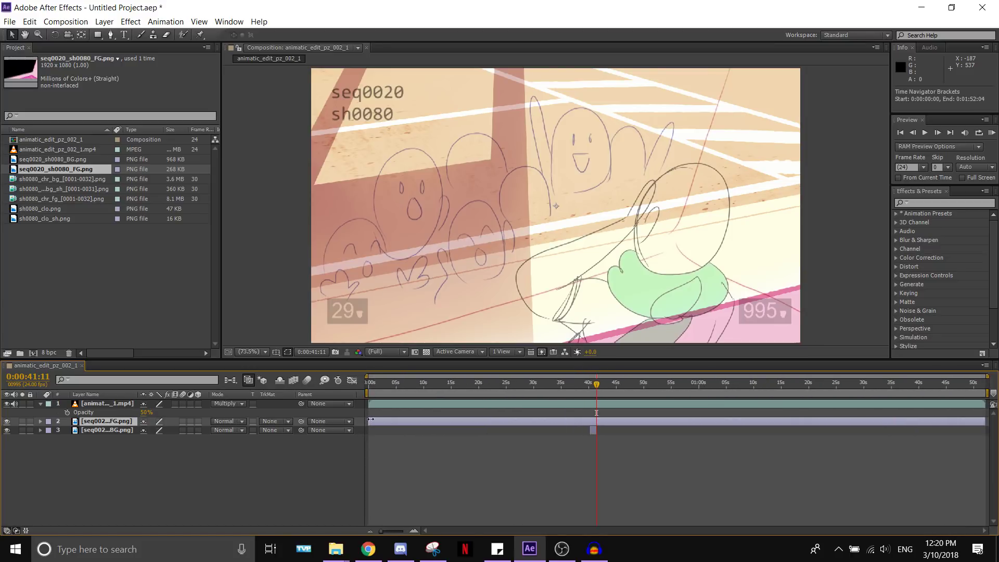
left_click_drag(371, 419, 600, 429)
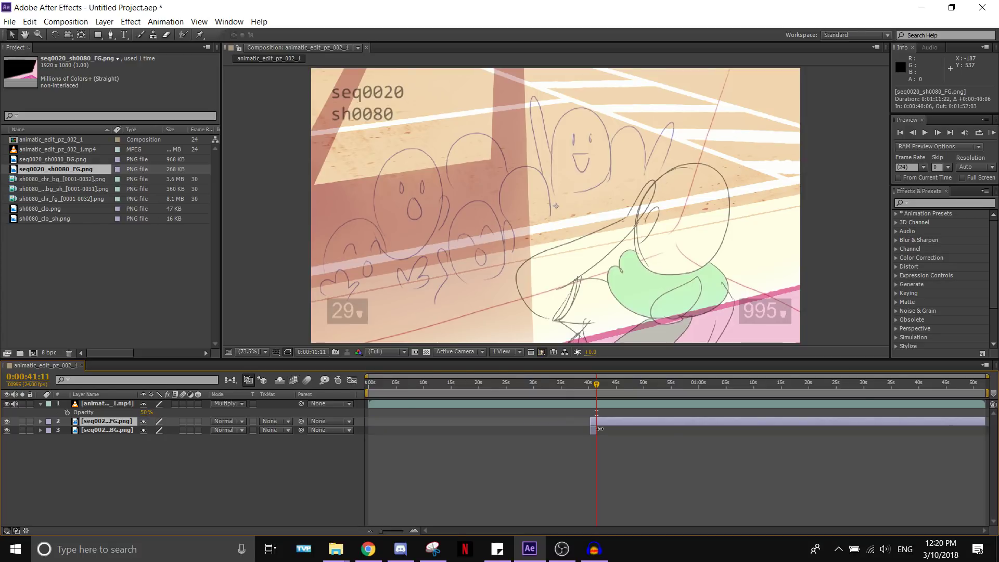
left_click_drag(987, 422, 596, 422)
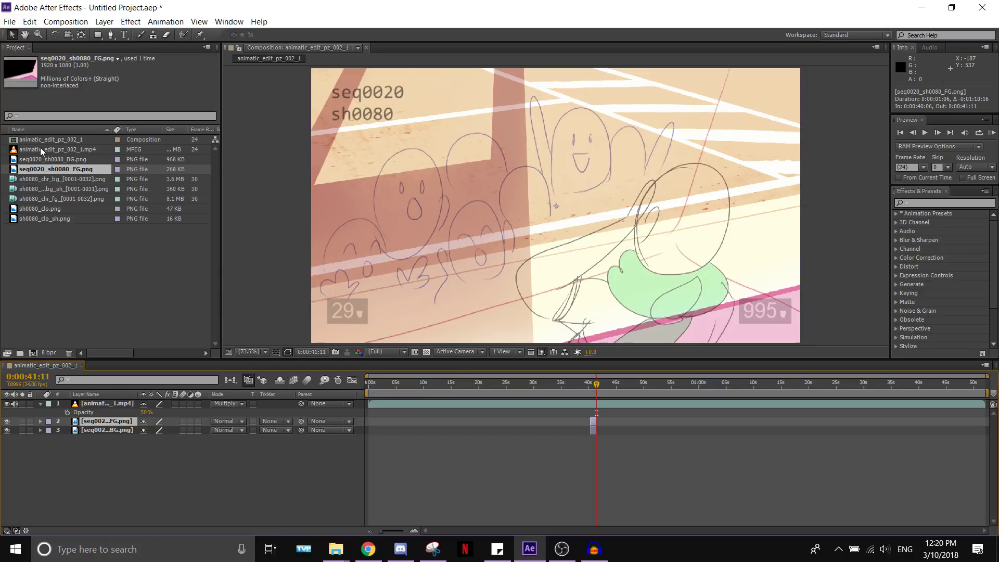
Compare the frame rates of the sh0080 character sequences with those of the animatic video and composition
left_click(31, 179)
left_click(29, 197, "shift")
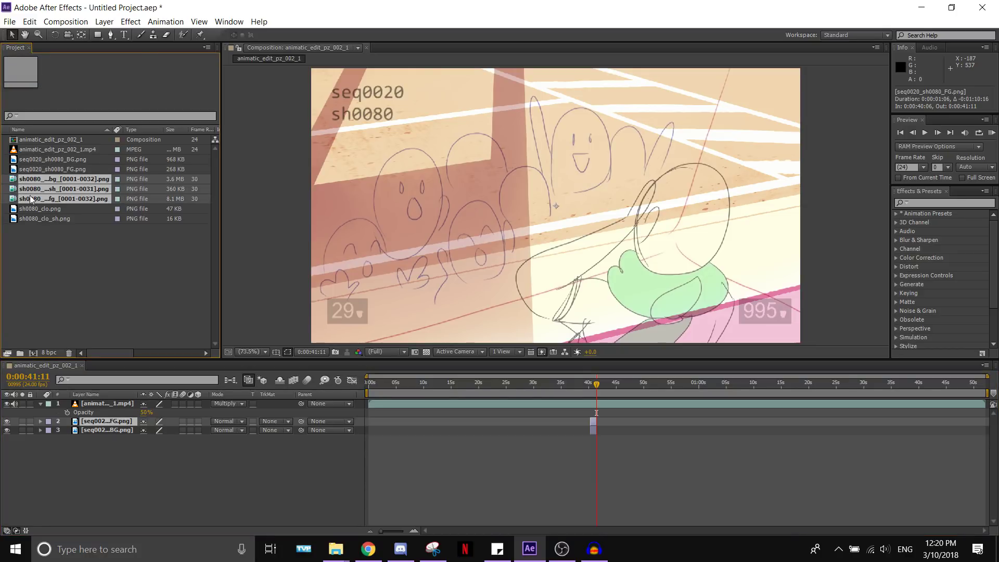
left_click(205, 230)
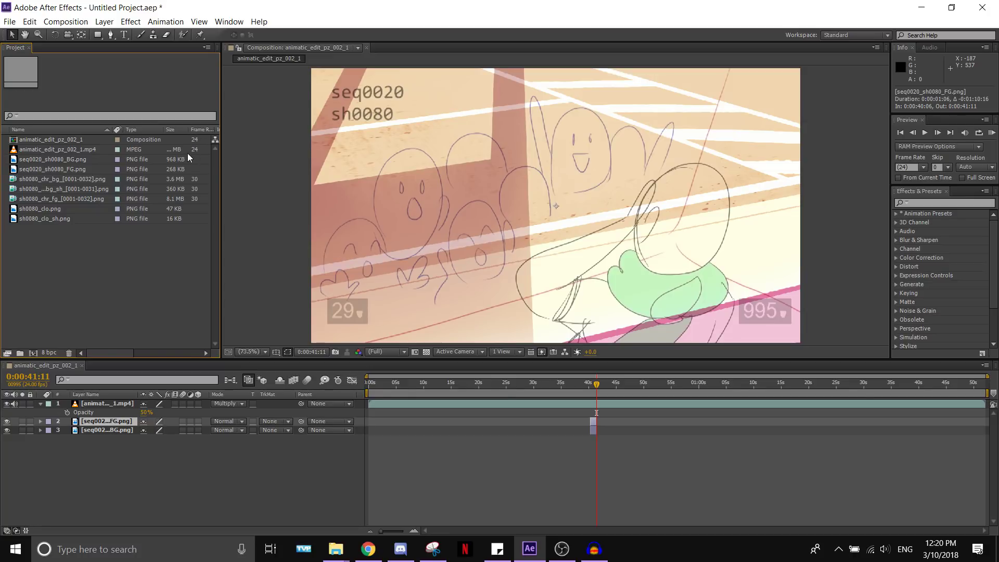
left_click(49, 180)
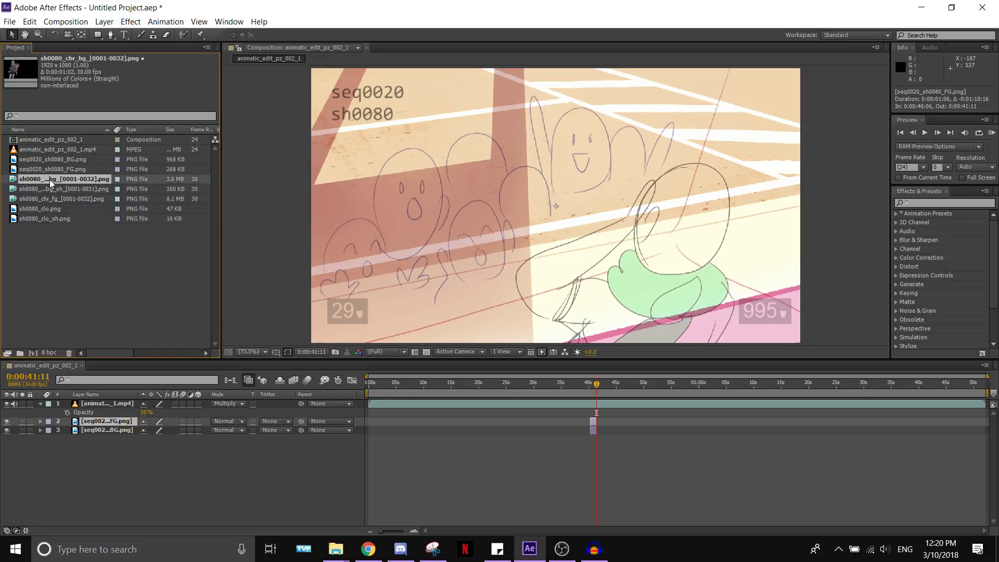
left_click(51, 151)
left_click(55, 141)
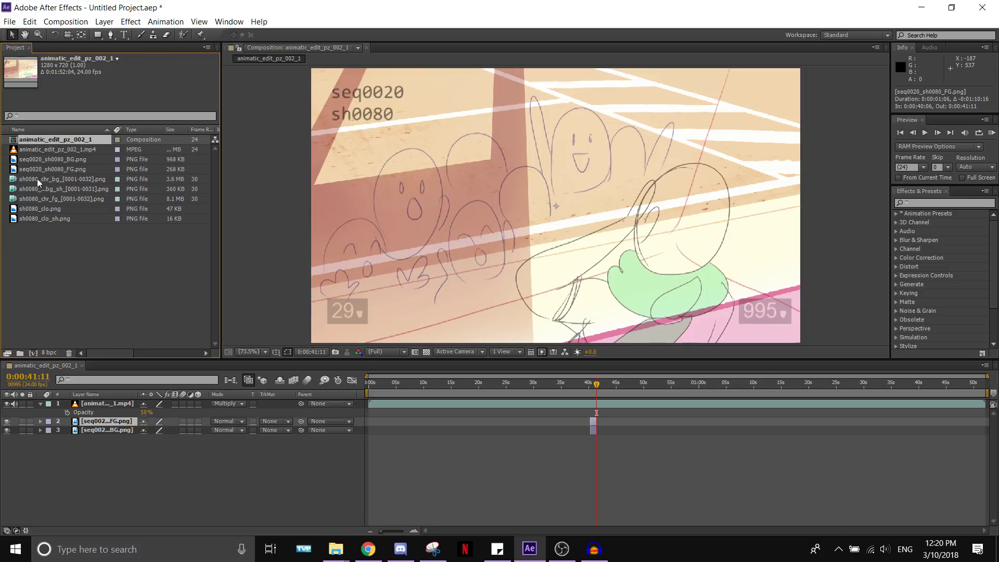
left_click(39, 179)
left_click(52, 151)
left_click(51, 180)
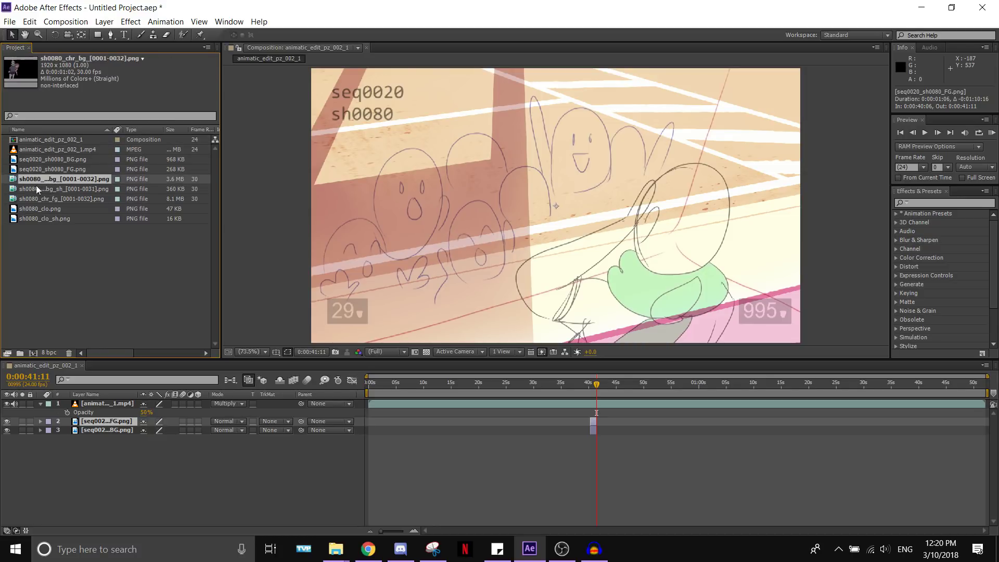
left_click(57, 199, "shift")
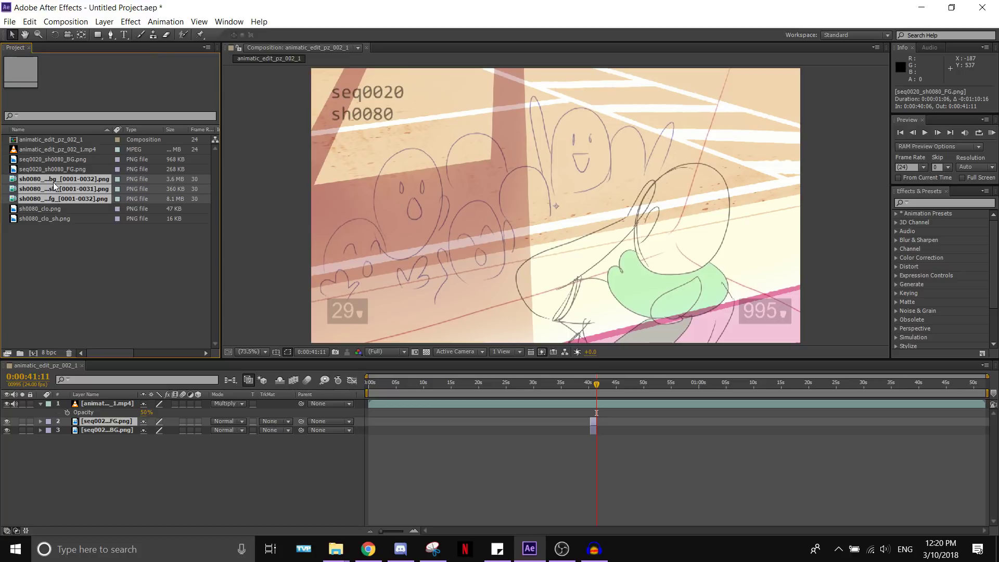
right_click(53, 179)
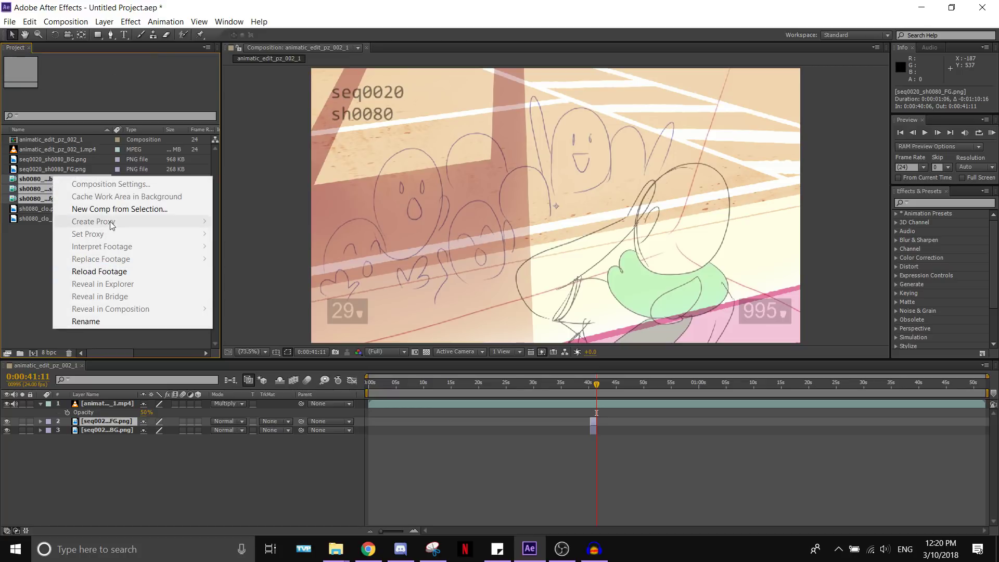
left_click(18, 294)
Interpret the sh0080_chr_bg_[0001-0032].png sequence at an assumed frame rate of 24 frames per second
left_click(63, 180)
right_click(63, 180)
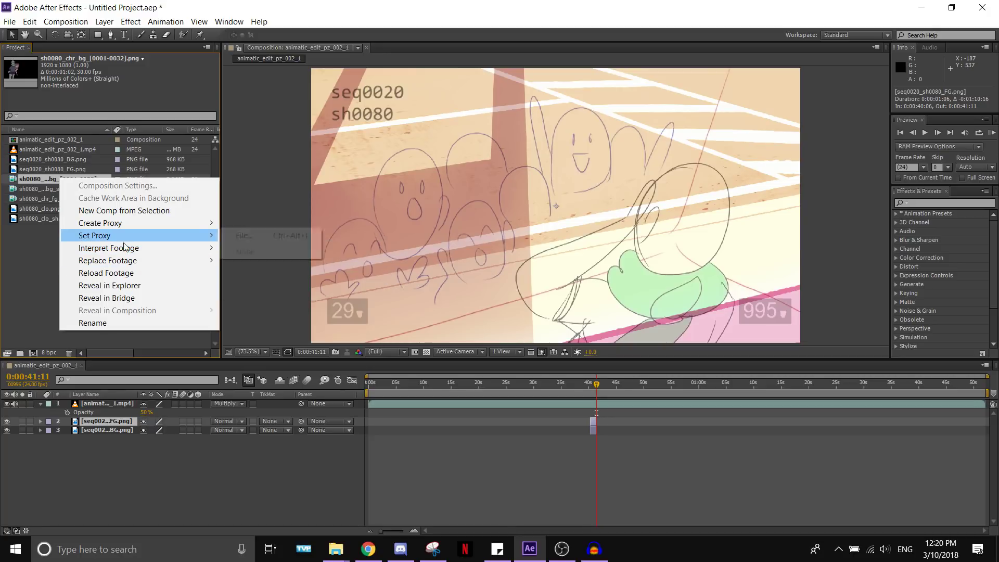
mouse_move(125, 253)
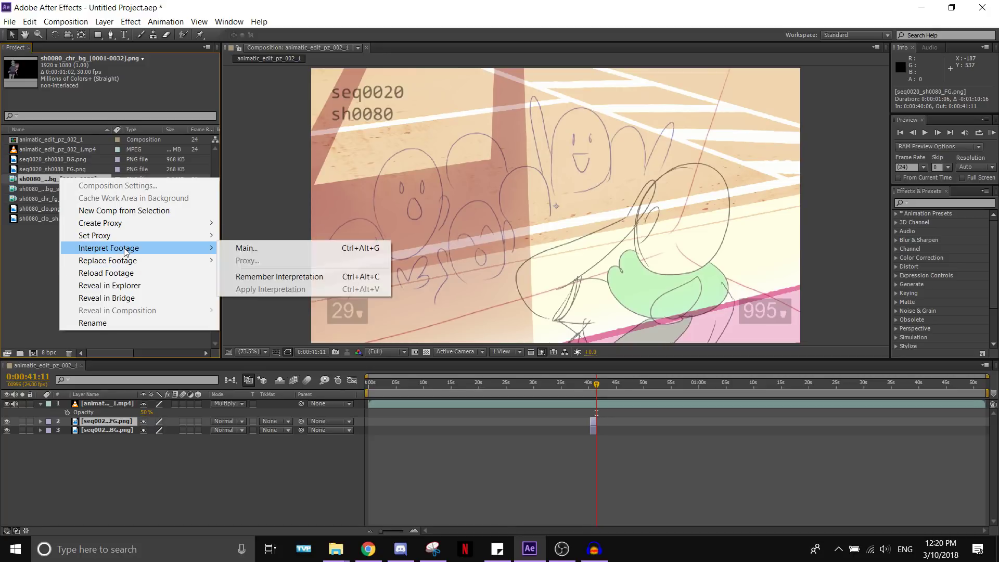
left_click(279, 250)
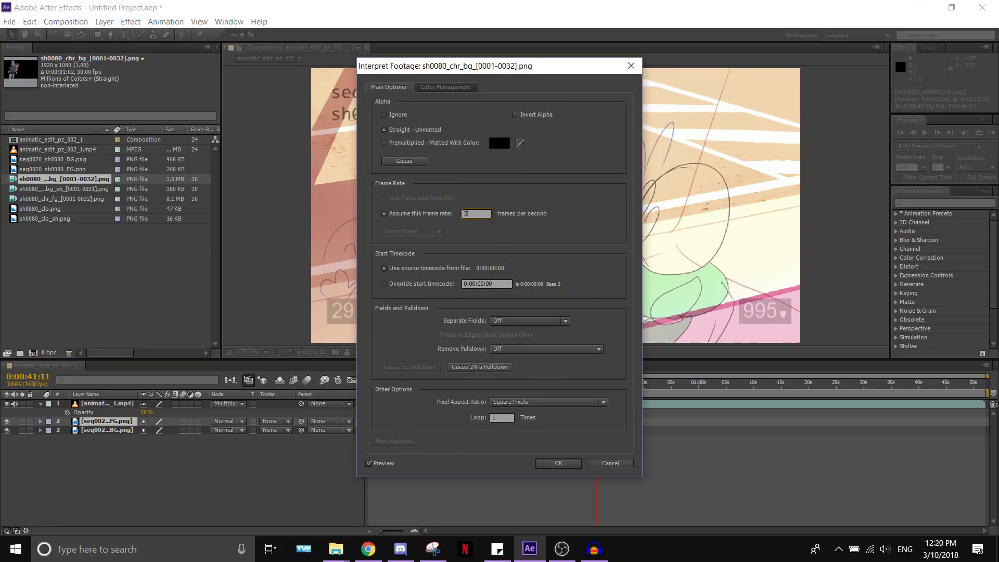
left_click(565, 467)
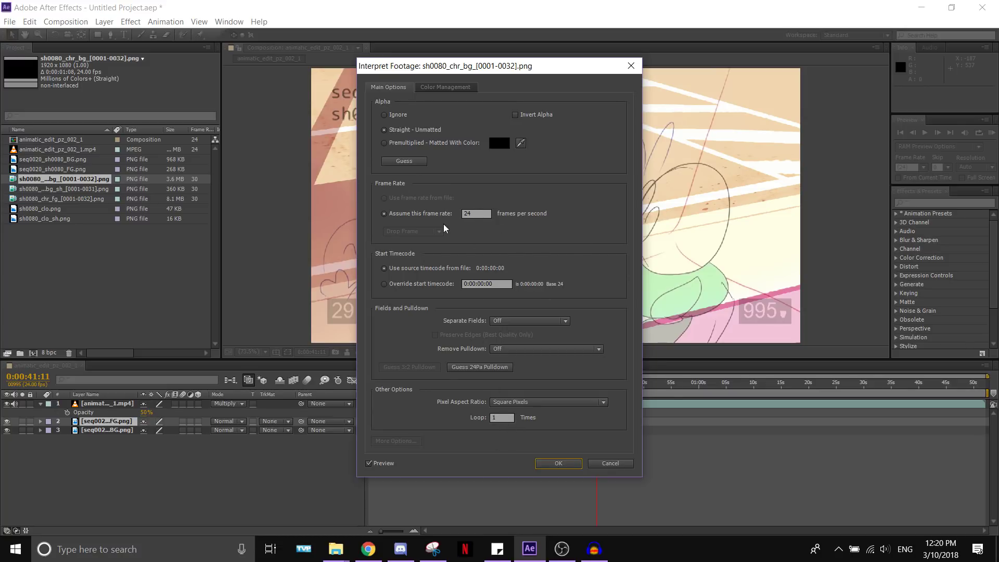
left_click(540, 465)
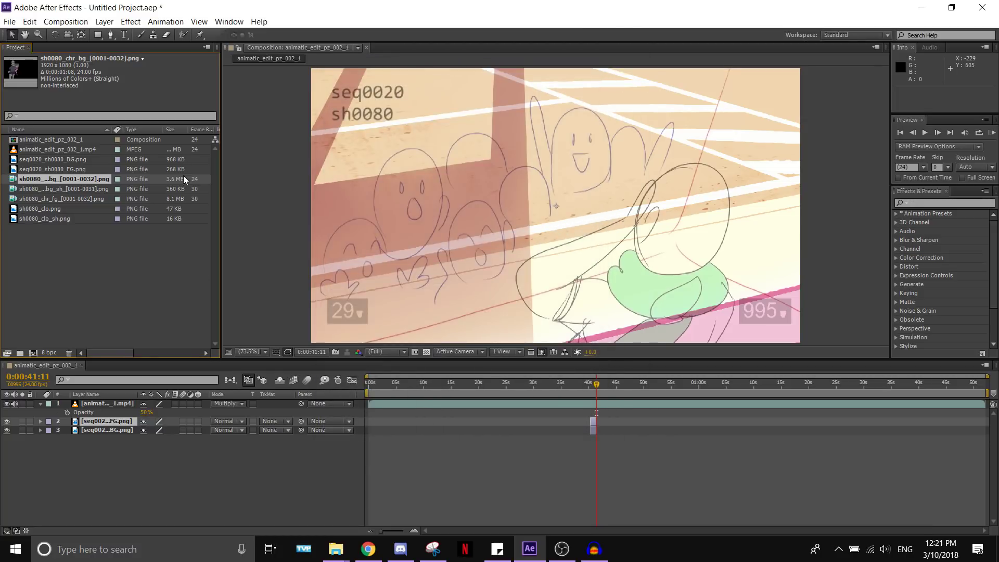
Interpret the sh0080_chr_bg_sh_[0001-0031].png sequence at an assumed frame rate of 24 frames per second
left_click(72, 192)
key("ctrl+alt+g")
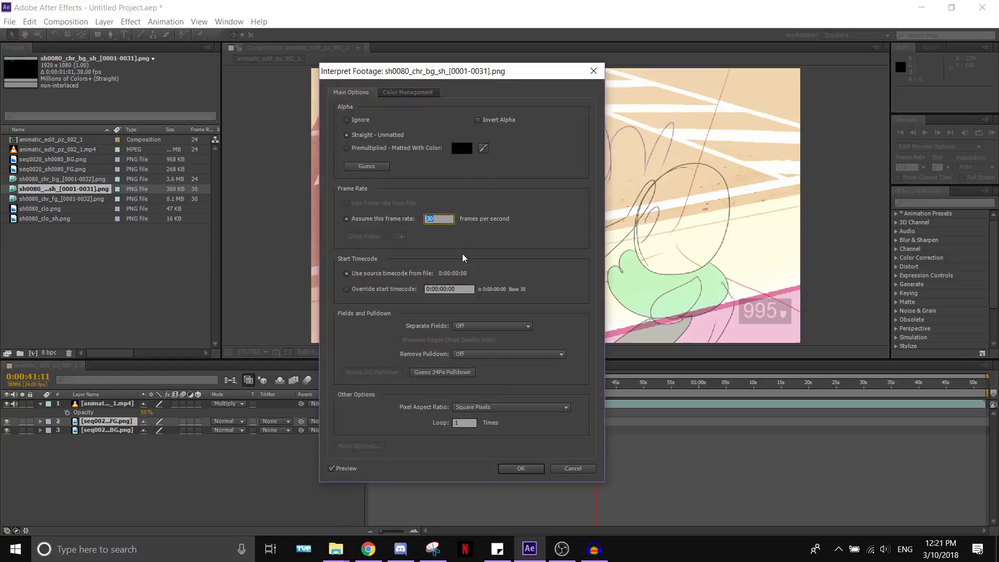
type("24")
left_click(521, 468)
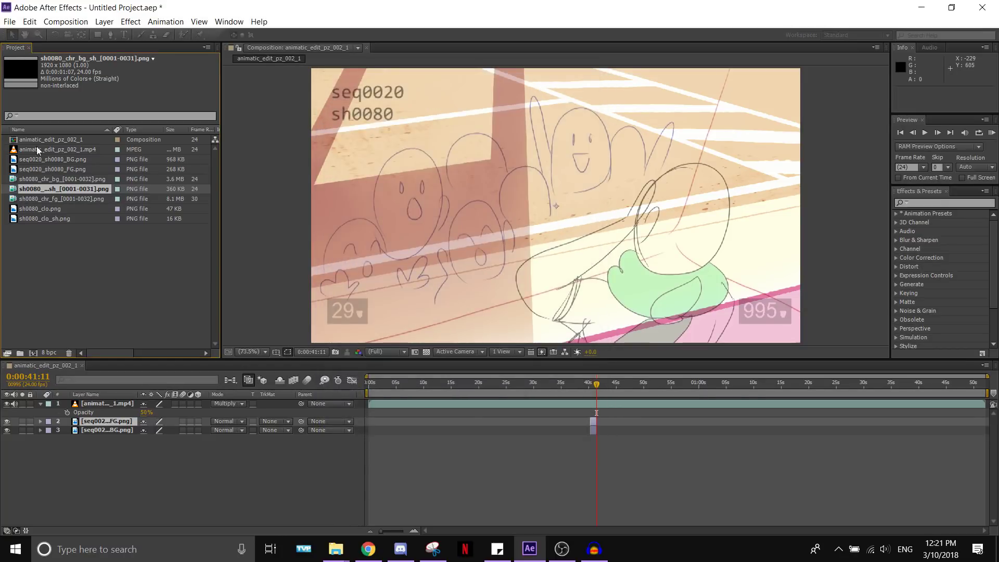
Interpret the sh0080_chr_fg_[0001-0032].png sequence at an assumed frame rate of 24 frames per second
left_click(52, 201)
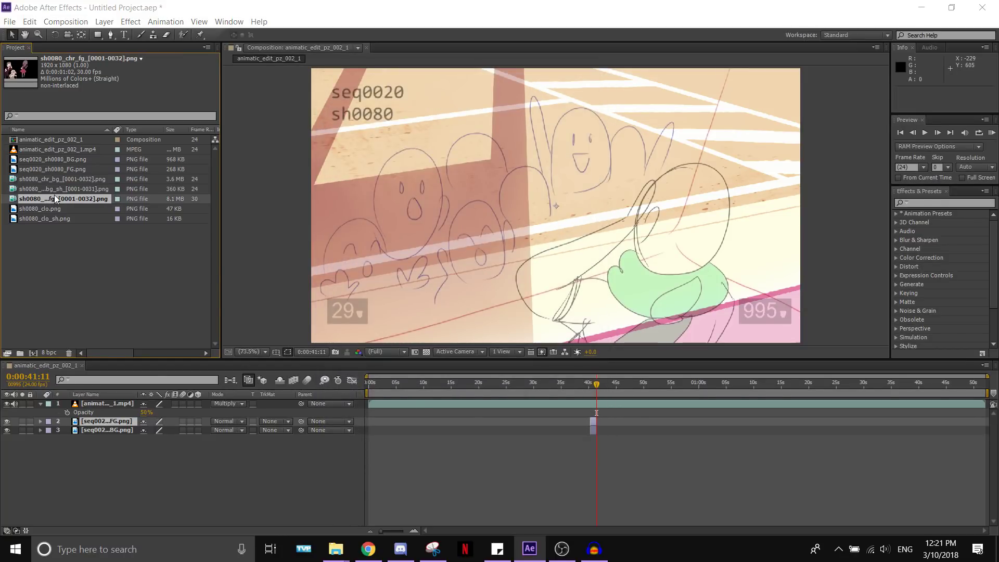
key("ctrl+alt+g")
type("24")
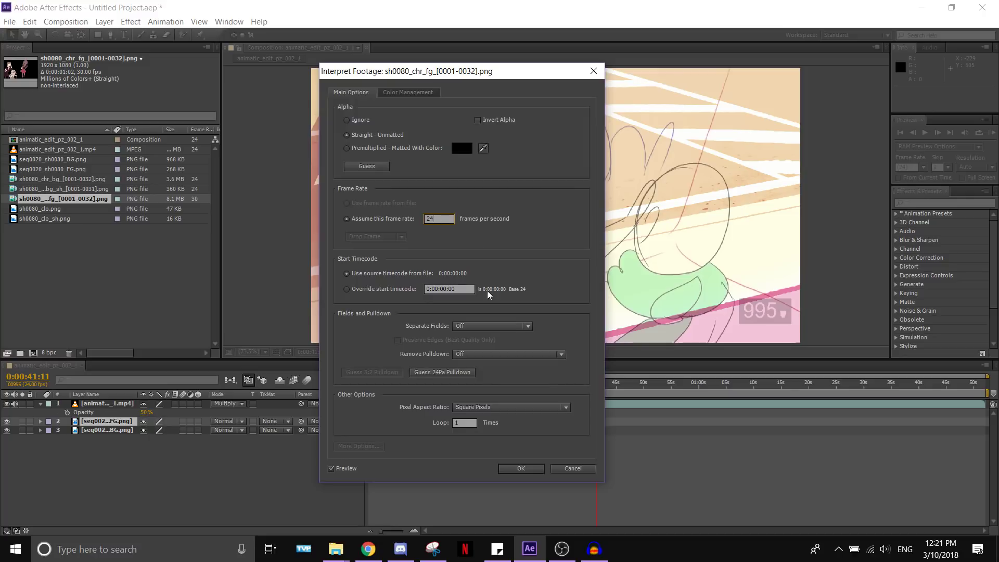
left_click(520, 467)
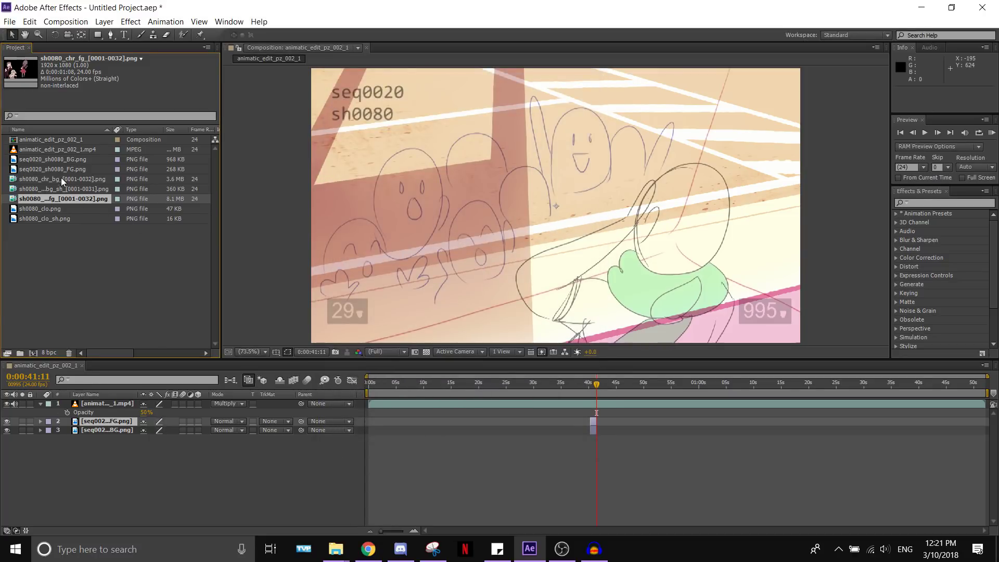
Review the thumbnails, durations and frame rates of the chr_bg, chr_bg_sh and chr_fg sequences
left_click(61, 181)
left_click(61, 191)
left_click(62, 199)
left_click(62, 189)
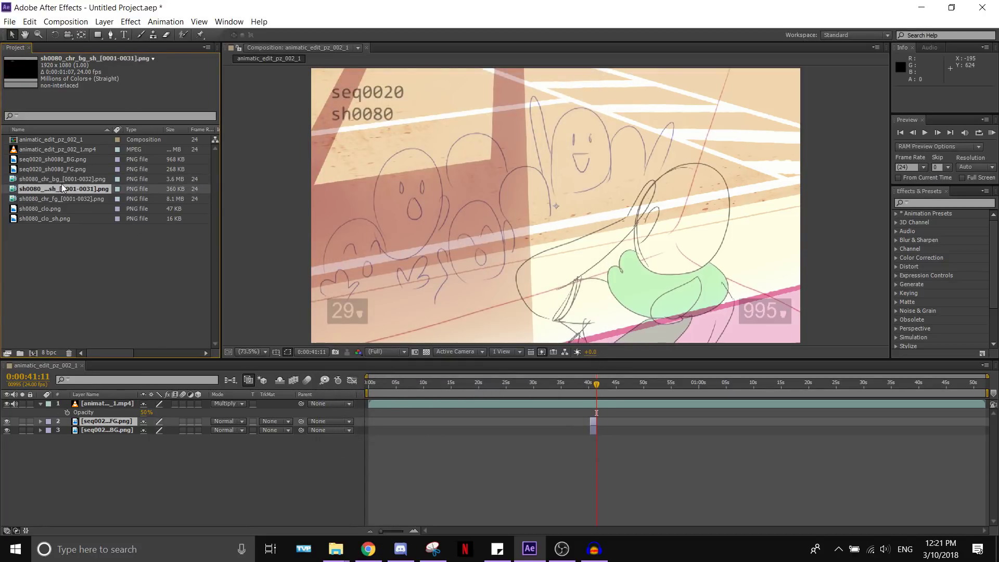
left_click(62, 181)
left_click(62, 190)
left_click(64, 180)
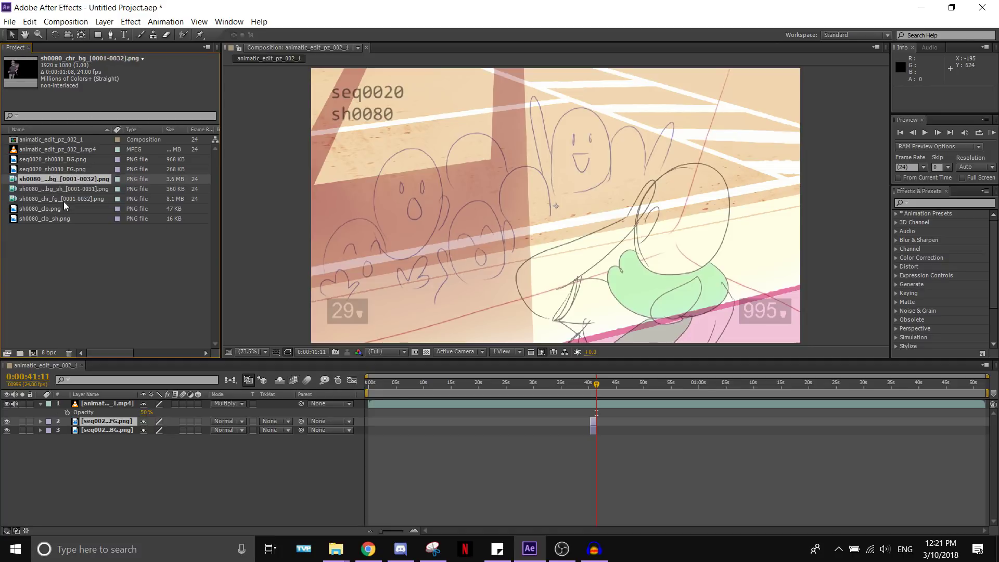
Add the sh0080_chr_fg_[0001-0032].png sequence beneath the animatic layer, starting at about 0:00:40:23
left_click(63, 201)
left_click_drag(52, 202, 146, 415)
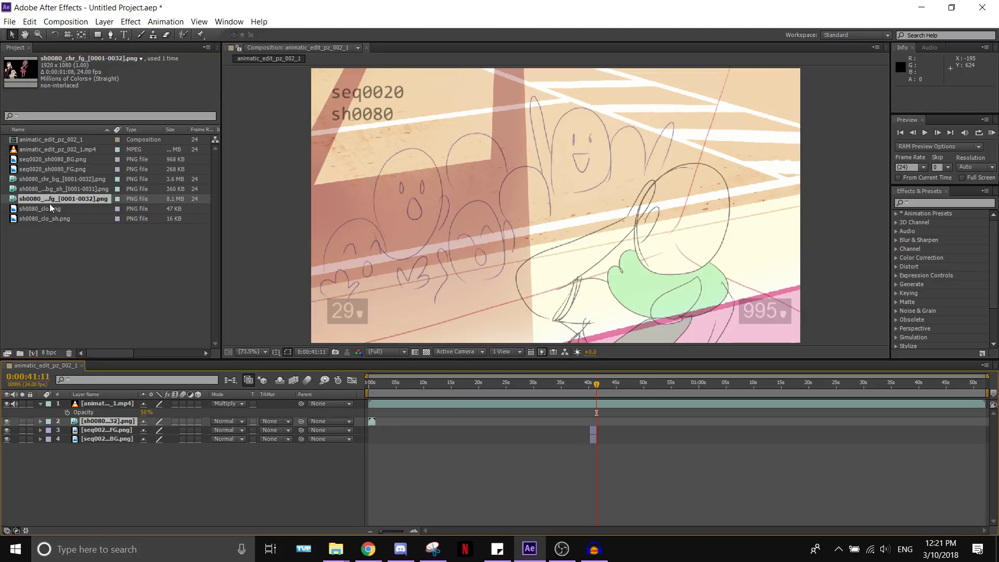
key("ctrl+z")
left_click_drag(47, 200, 596, 417)
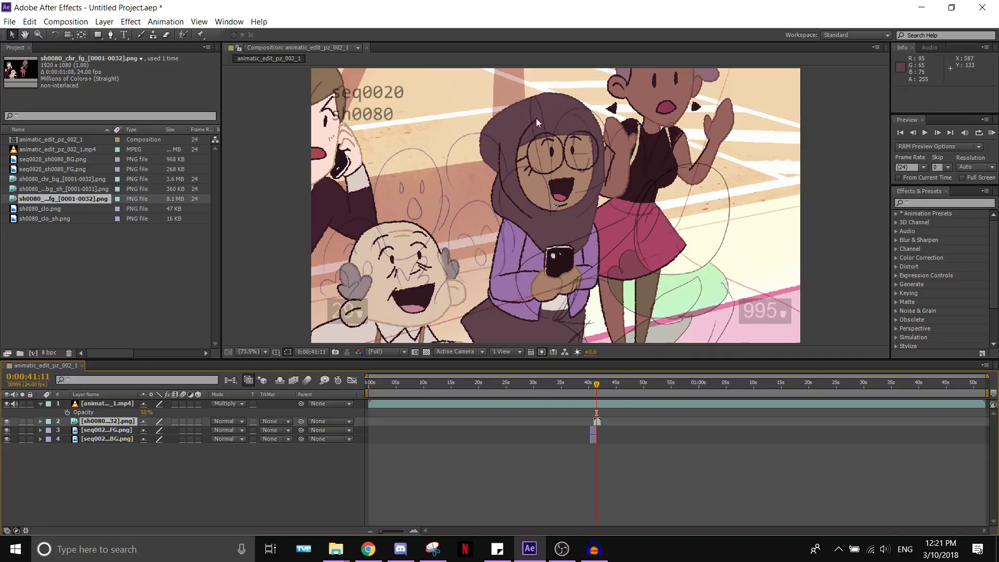
Fit the seq0020_sh0080_FG.png and seq0020_sh0080_BG.png layers to the composition size
mouse_move(594, 549)
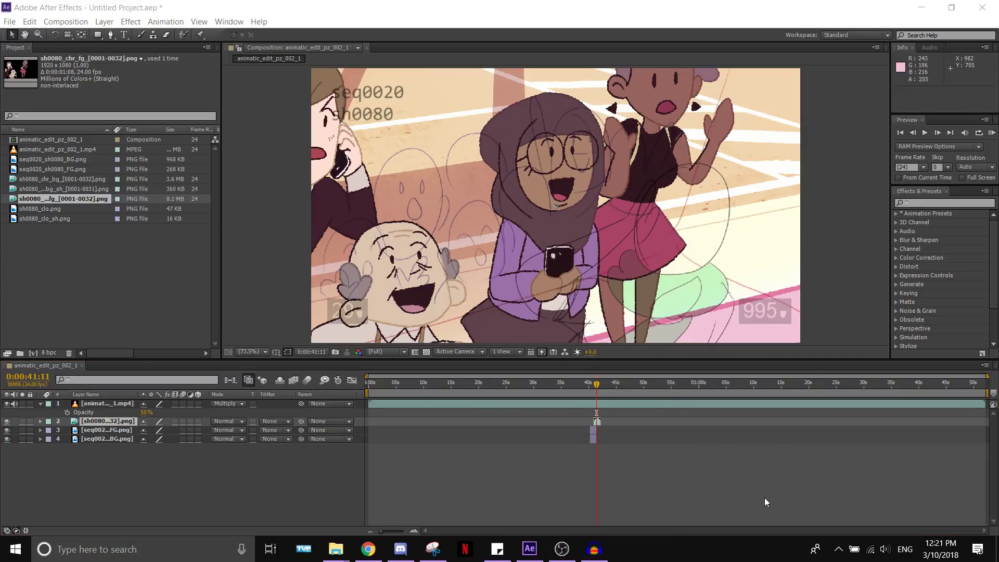
right_click(594, 429)
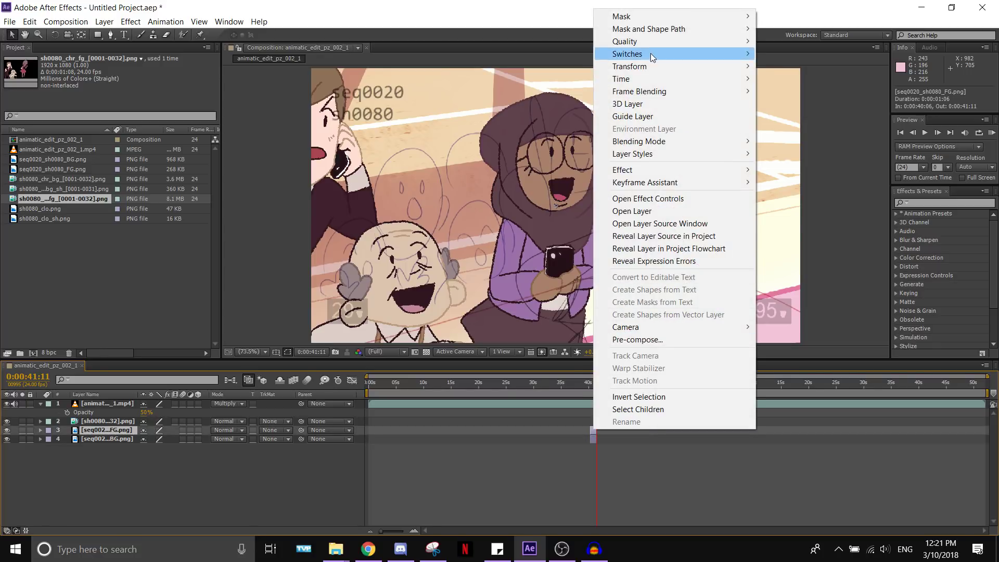
mouse_move(654, 68)
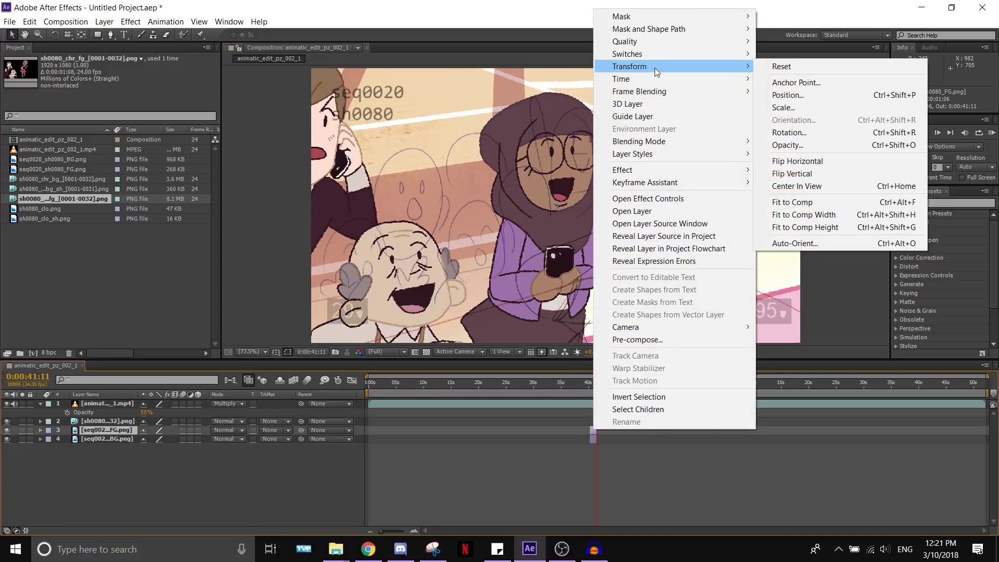
left_click(801, 202)
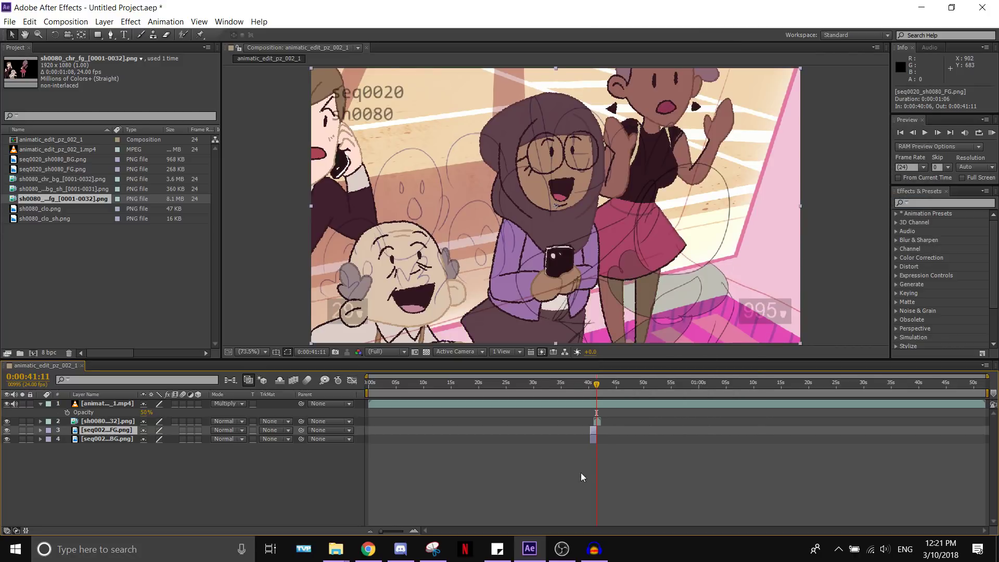
right_click(594, 439)
mouse_move(651, 89)
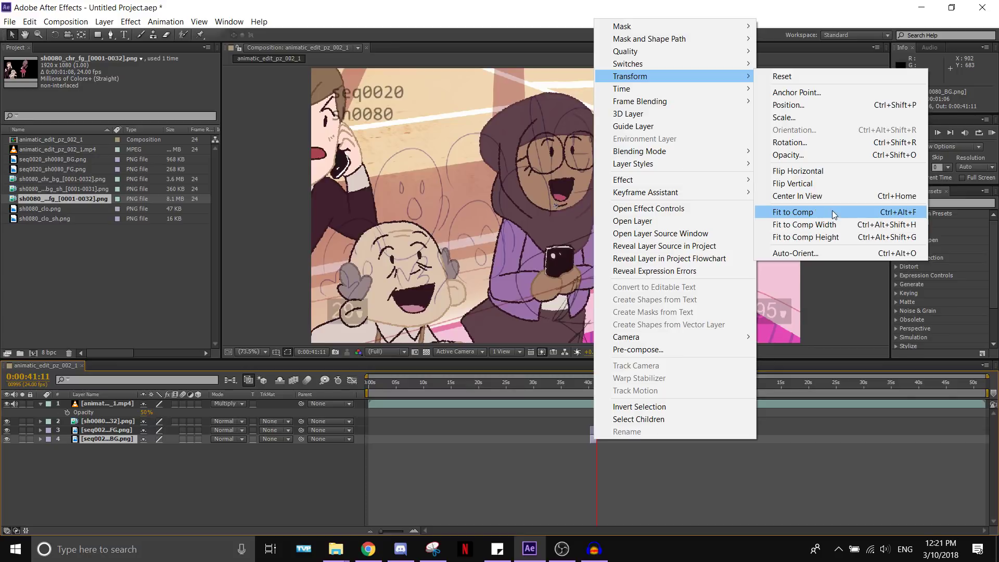
left_click(832, 210)
Move the chr_fg sequence layer to start at 0:00:40:06, in line with the FG and BG layers
left_click(597, 423)
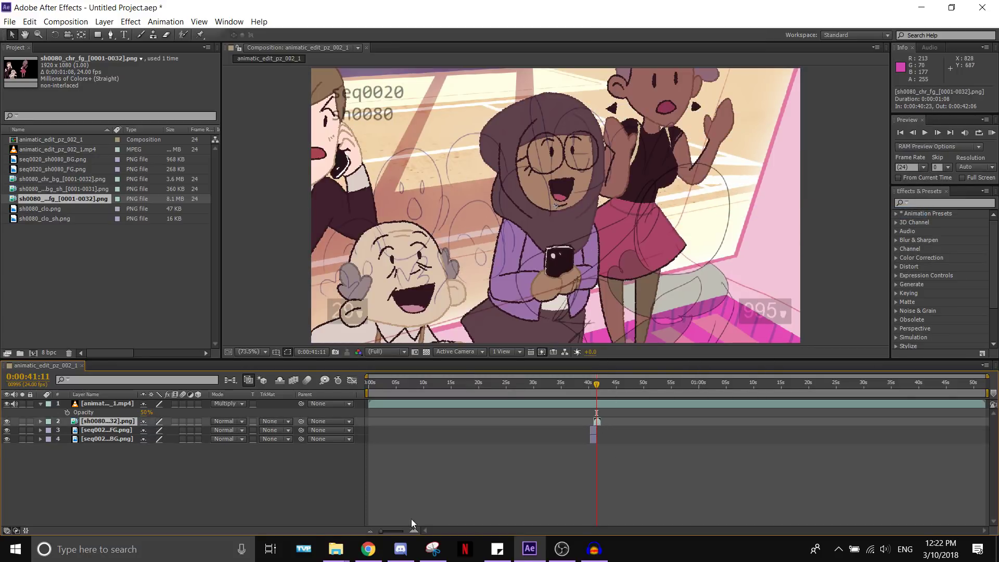
left_click(456, 486)
left_click_drag(382, 530, 401, 532)
left_click_drag(676, 421, 642, 425)
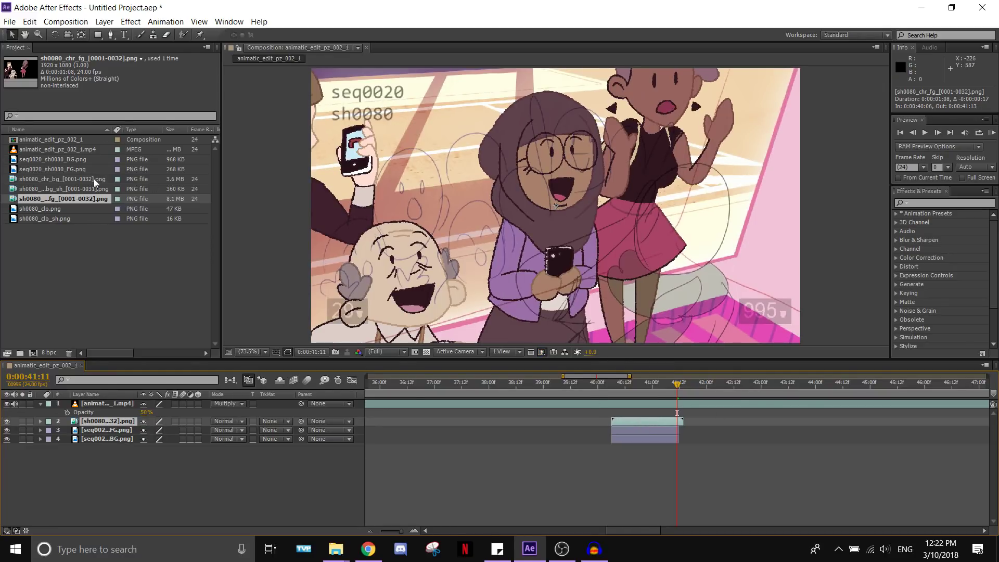
left_click_drag(52, 189, 111, 428)
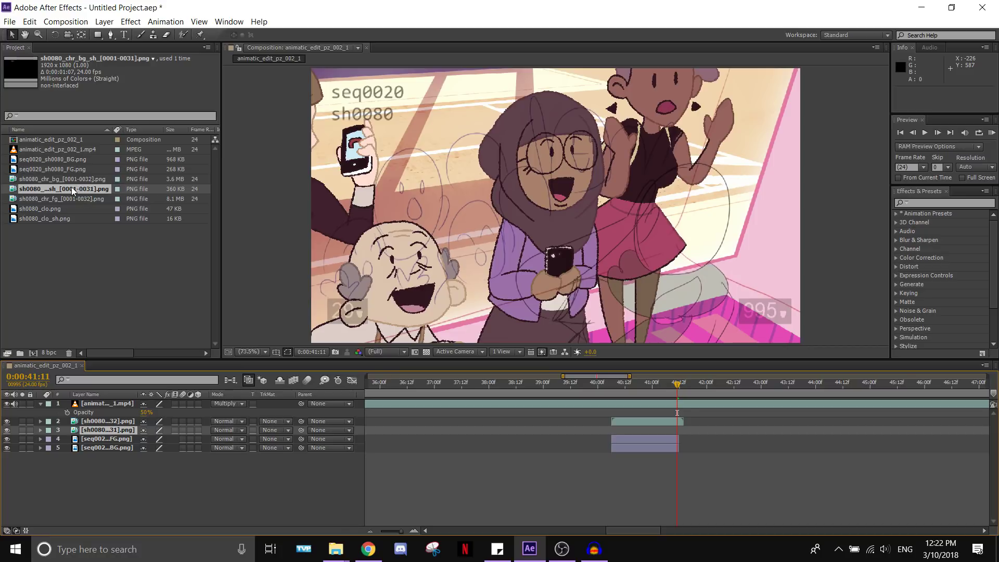
left_click_drag(62, 180, 109, 427)
key("ctrl+z")
key("ctrl+z")
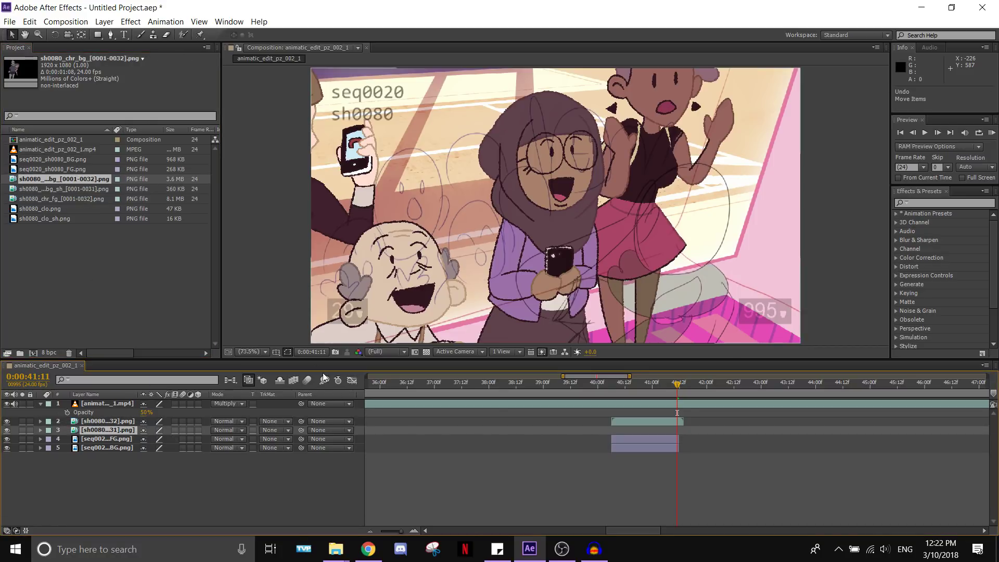
Add the sh0080 chr_bg and chr_bg_sh sequences beneath chr_fg, starting at 0:00:40:06, and fit all three character layers to the composition size
left_click_drag(68, 179, 650, 433)
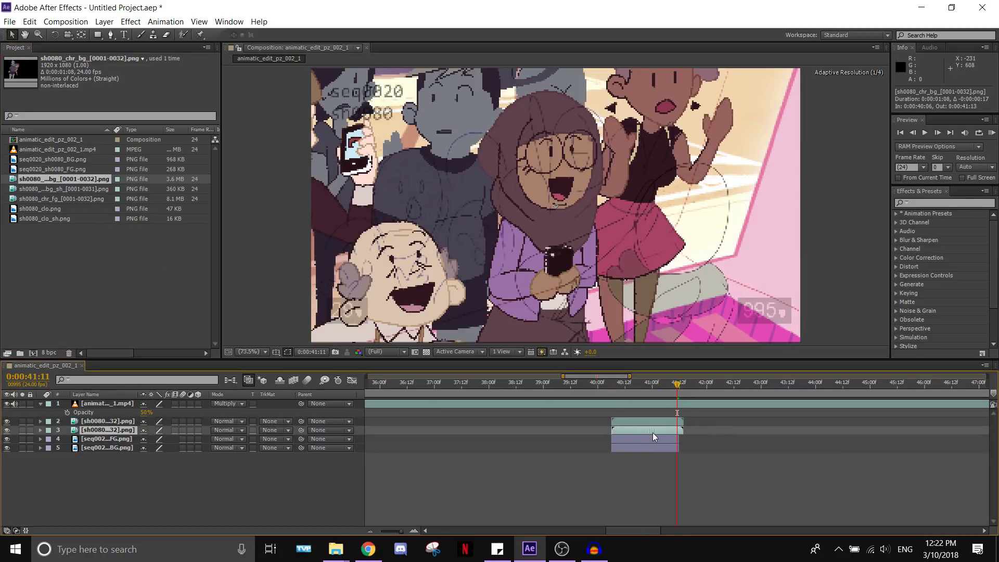
mouse_move(51, 187)
left_mouse_down()
mouse_move(646, 420)
mouse_move(652, 433)
mouse_move(686, 436)
mouse_move(645, 444)
left_mouse_up()
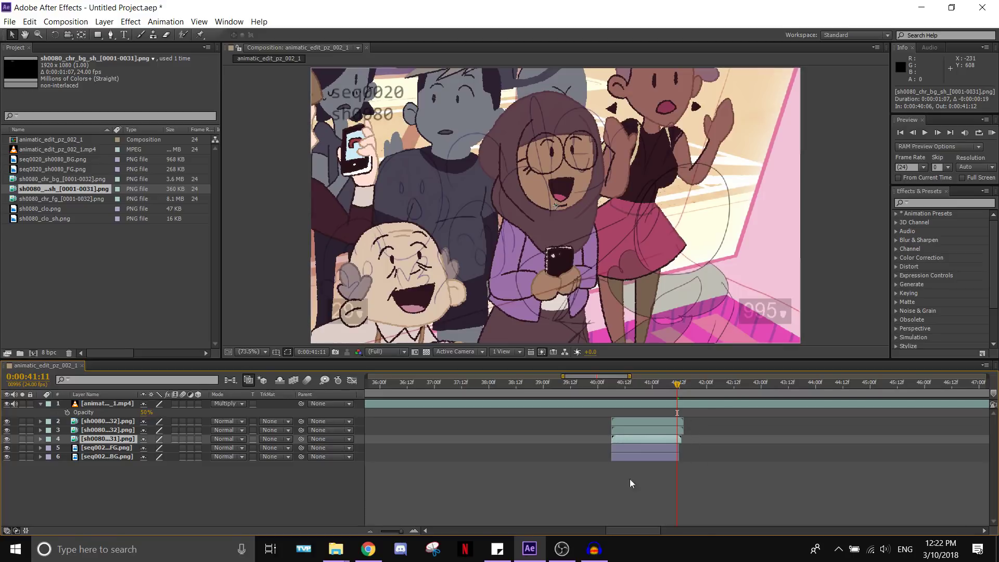
left_click(637, 423)
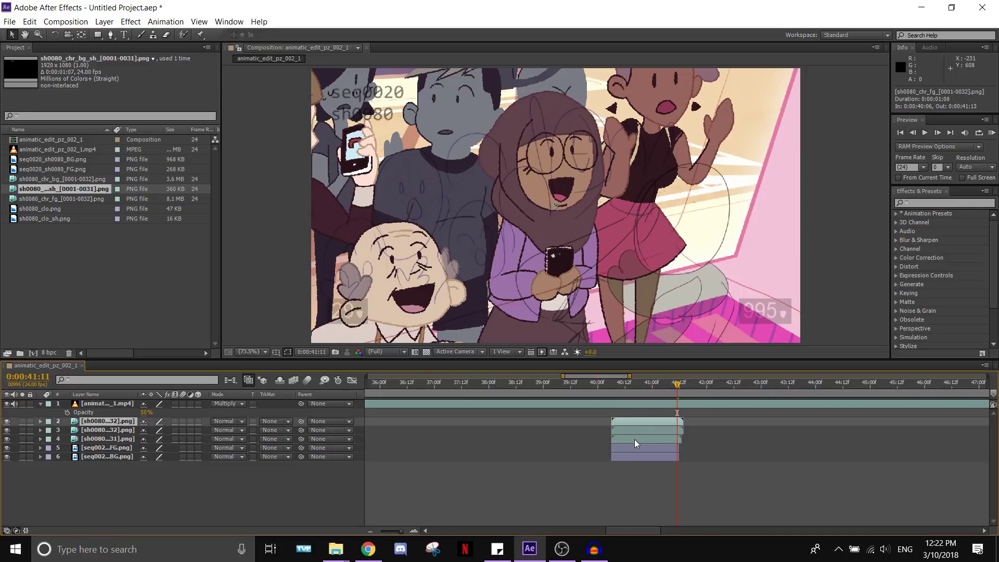
left_click(635, 439, "shift")
right_click(636, 432)
mouse_move(701, 70)
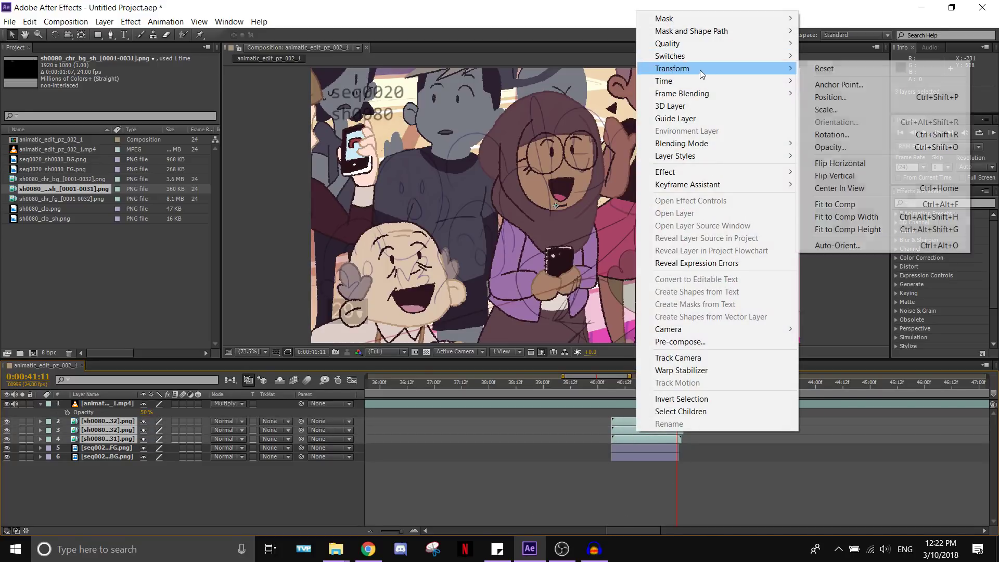
left_click(865, 203)
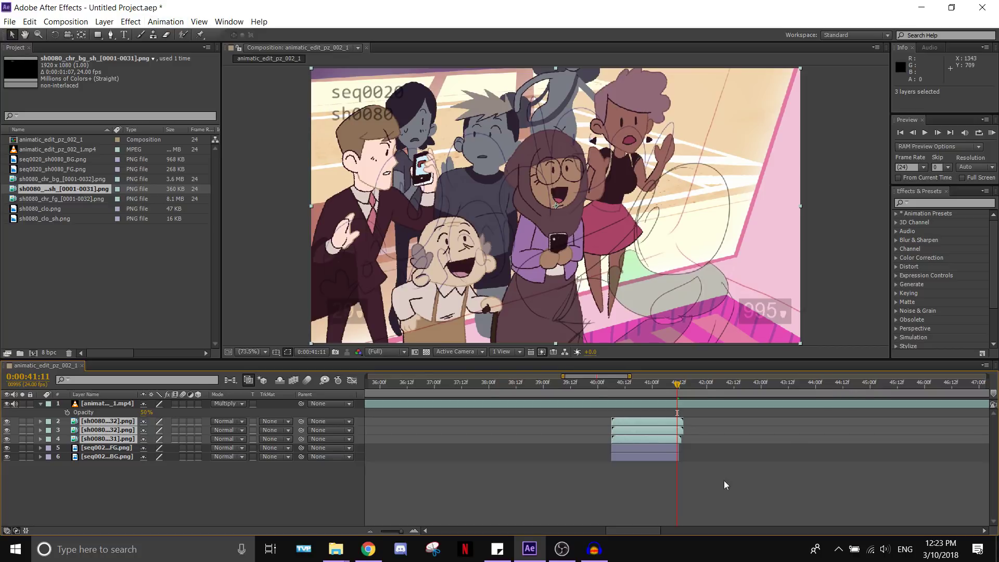
Move the seq0020_sh0080_FG.png layer directly beneath the animatic layer and check the composite with the animatic briefly hidden
left_click(742, 487)
left_click(97, 449)
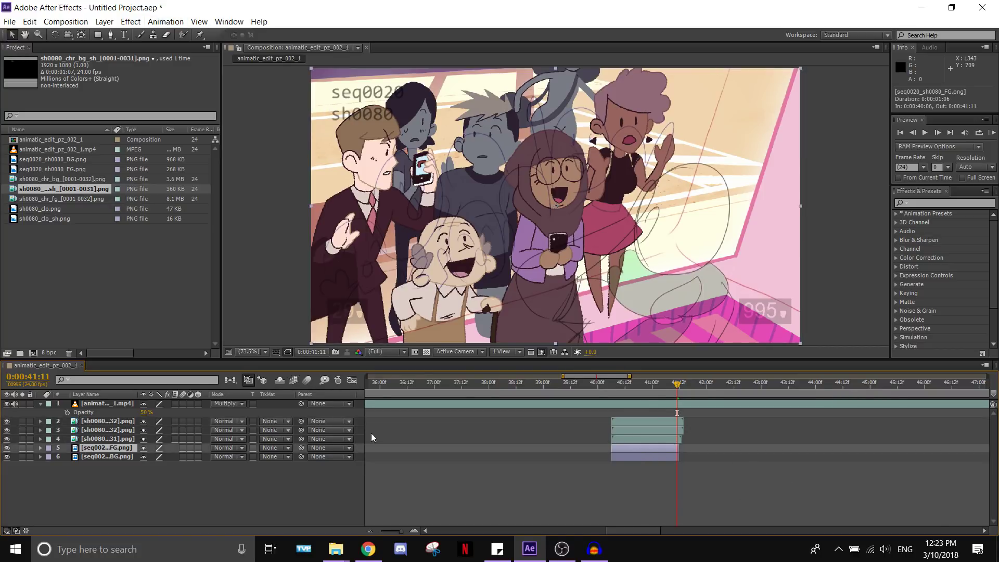
left_click_drag(106, 451, 105, 422)
left_click(646, 499)
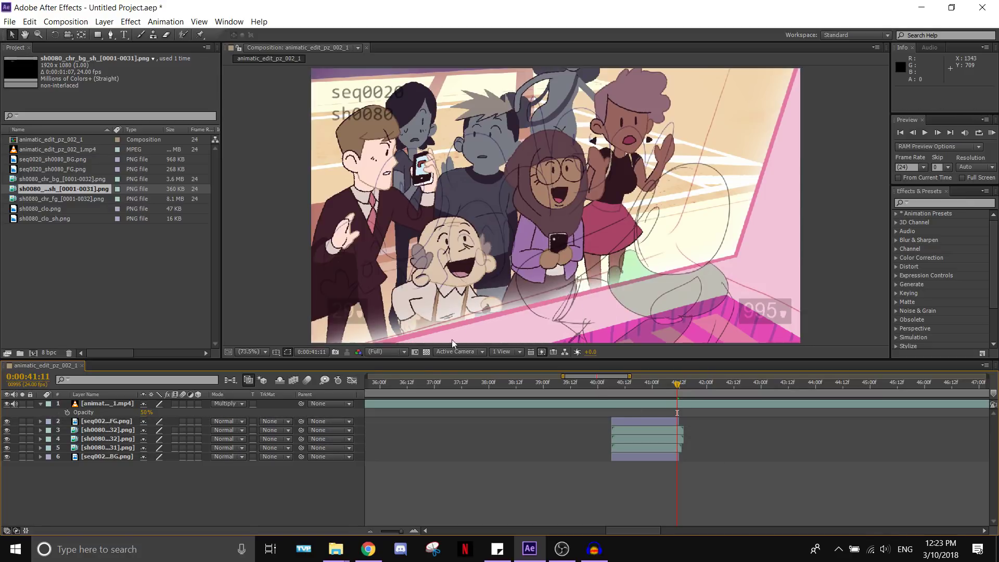
left_click(5, 404)
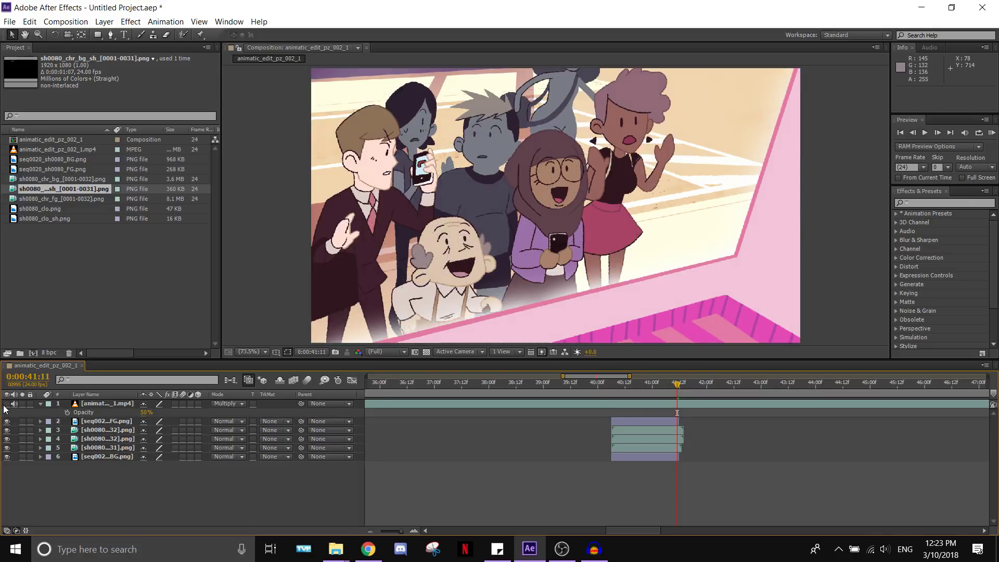
left_click(7, 404)
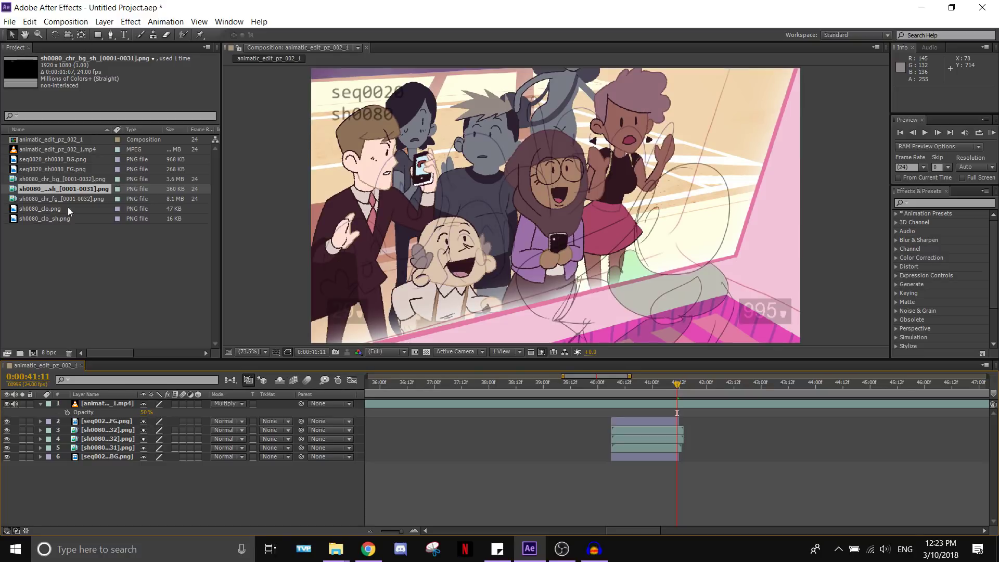
Review the thumbnails of the sh0080_clo.png and sh0080_clo_sh.png images
left_click(68, 228)
left_click(39, 209)
left_click(38, 219)
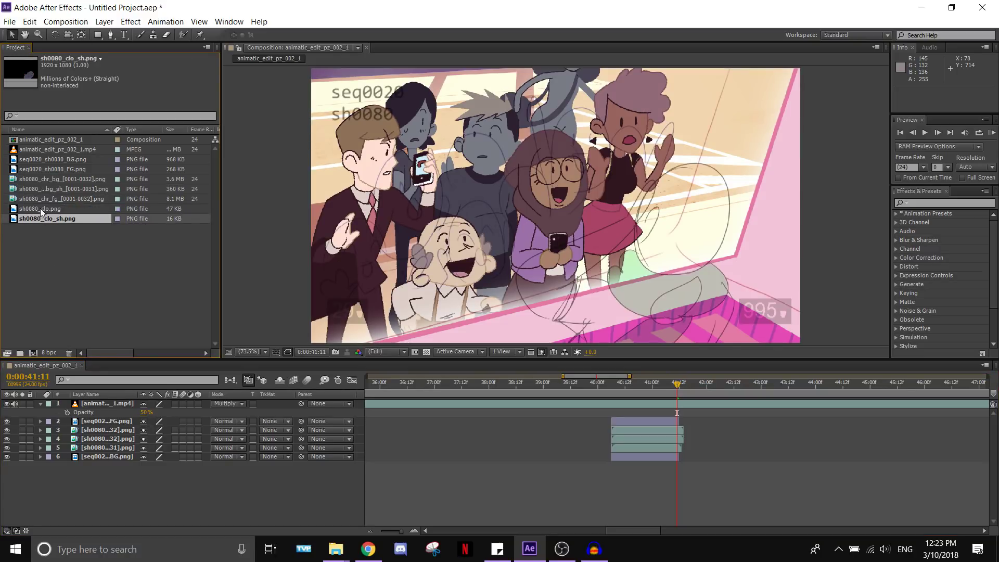
left_click(40, 208)
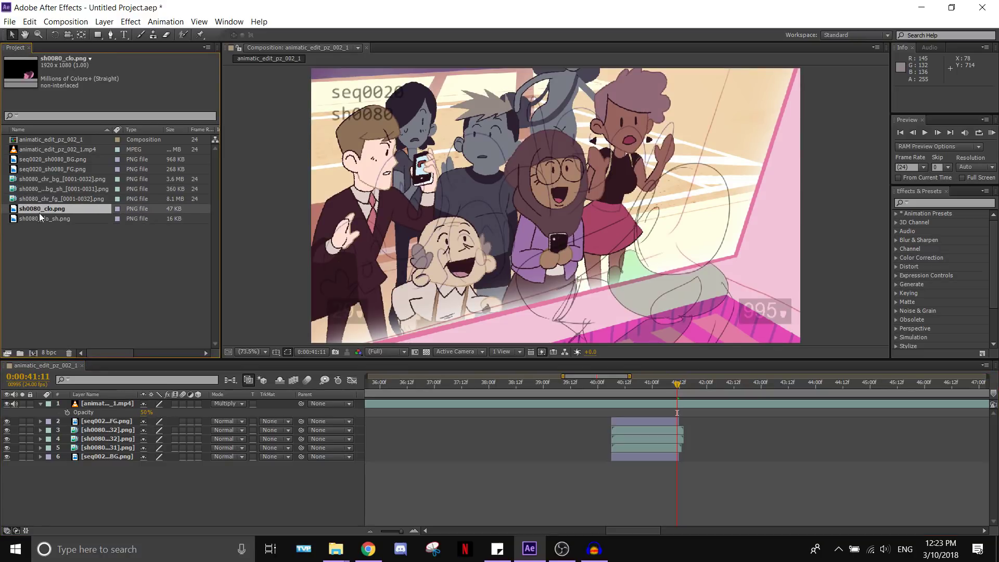
Import seq0020_sh0080_mannequin.png from the seq0020 folder of the published maya output
right_click(34, 243)
mouse_move(176, 272)
left_click(230, 279)
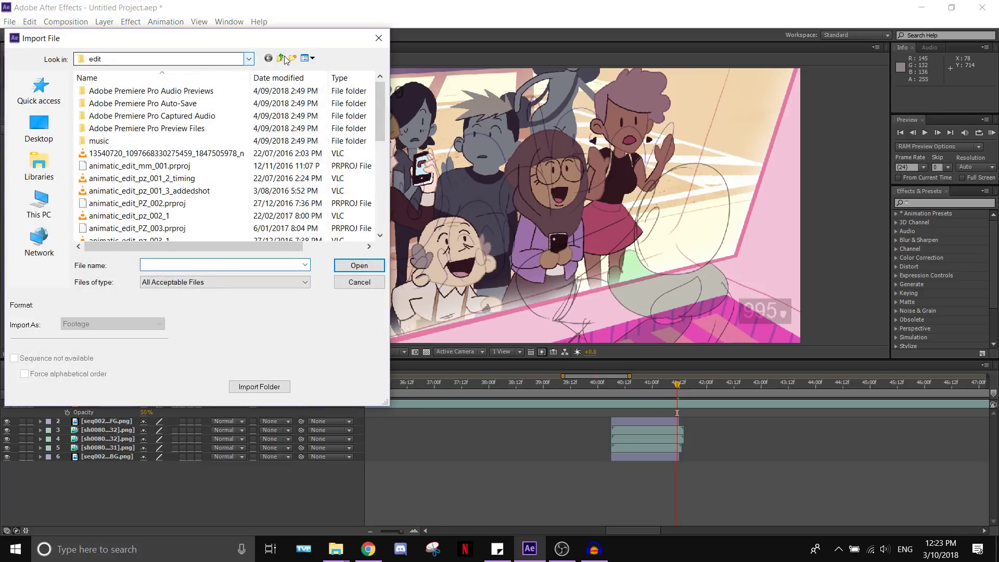
left_click(284, 58)
double_click(124, 116)
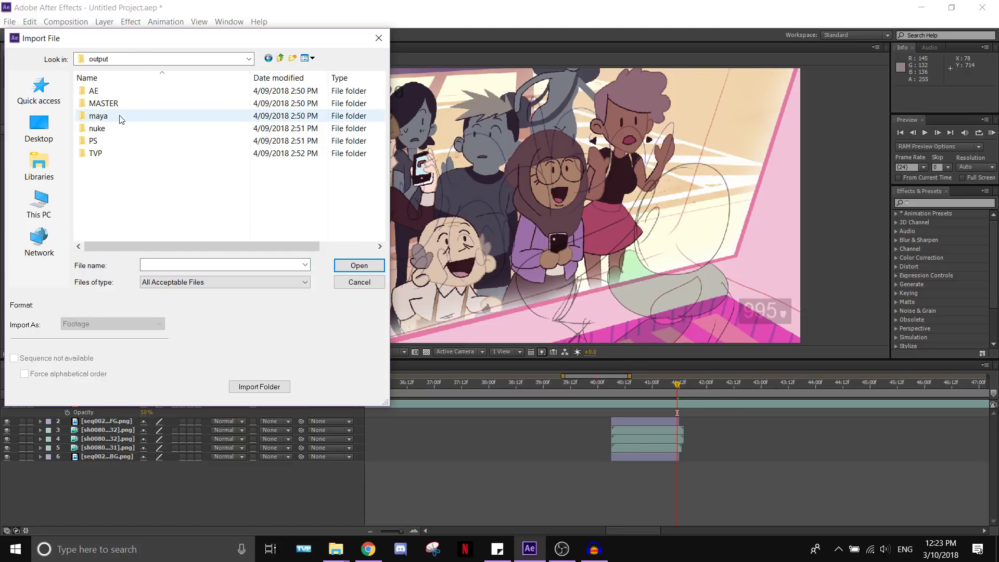
double_click(120, 119)
left_click(115, 119)
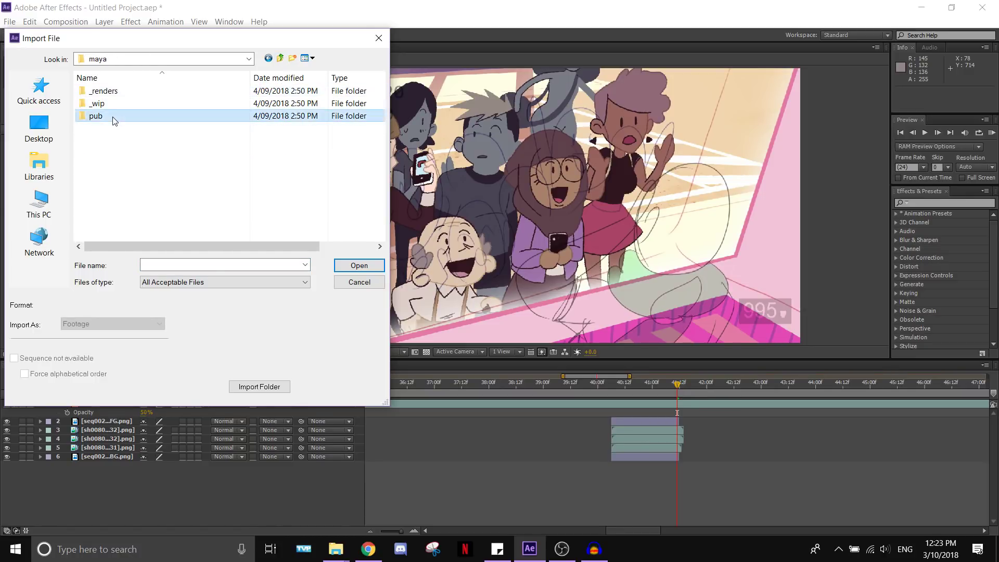
double_click(115, 119)
double_click(133, 103)
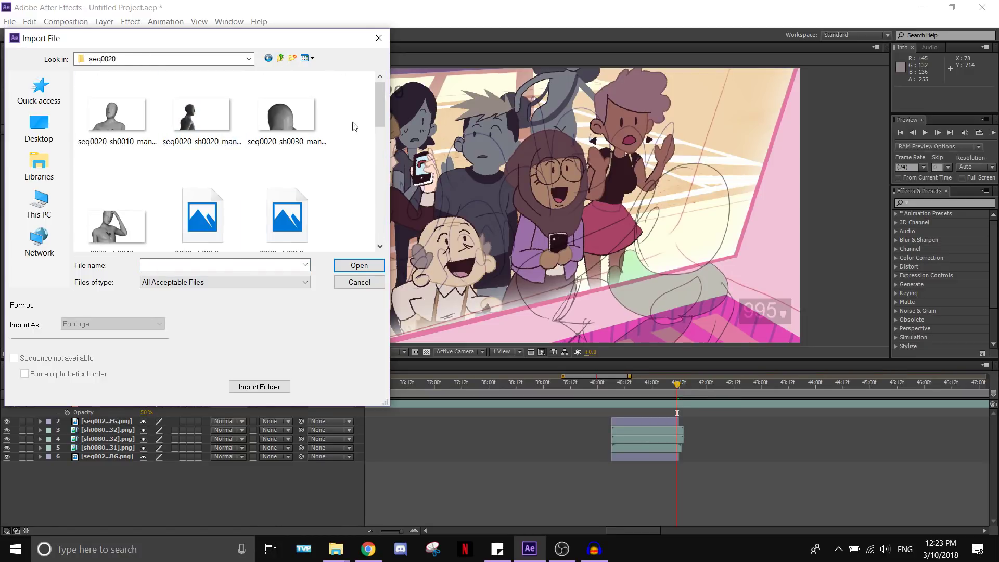
left_click_drag(376, 108, 383, 150)
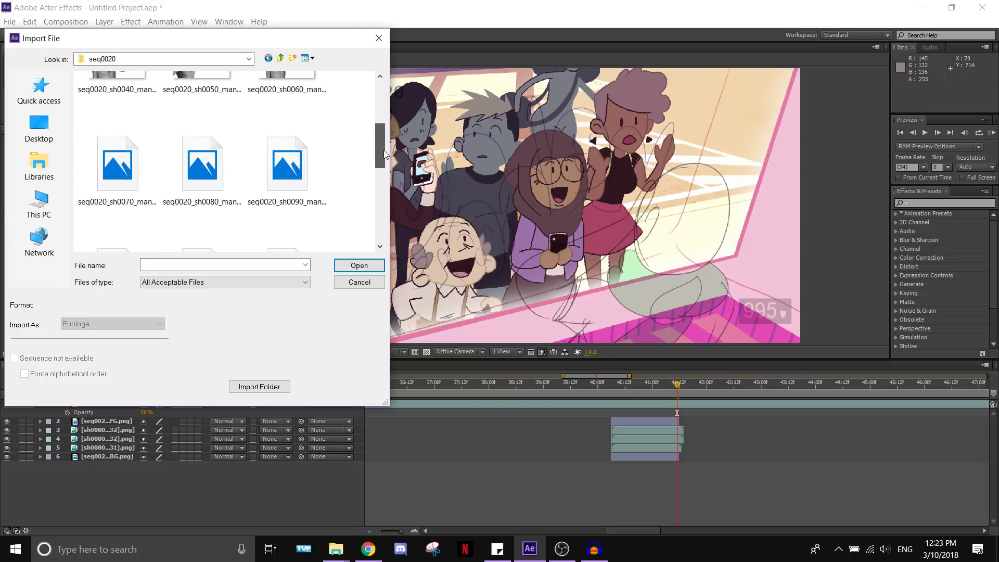
left_click(221, 175)
left_click(358, 265)
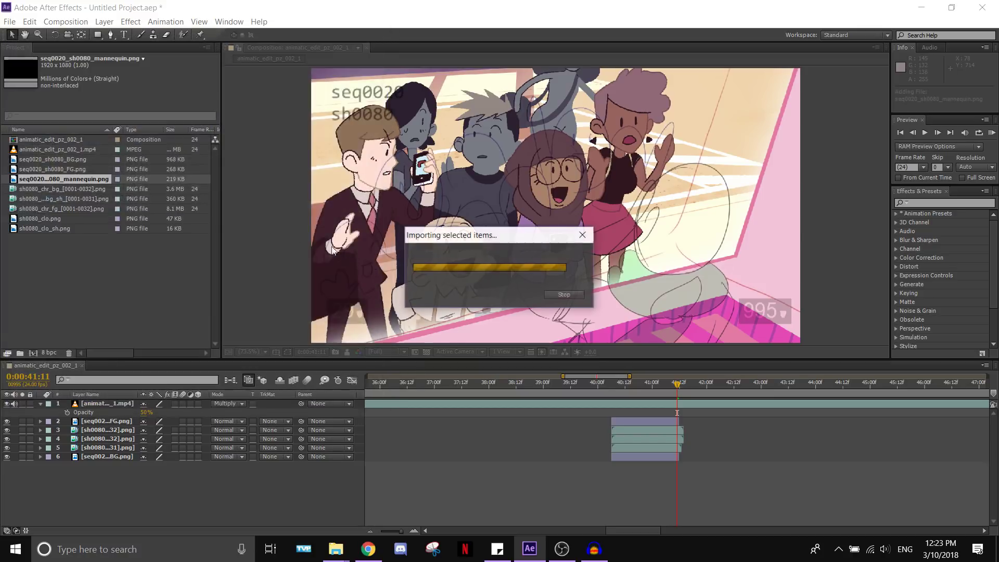
Add seq0020_sh0080_mannequin.png between the animatic and FG layers, starting at 0:00:40:06, and trim its end to 0:00:41:11
left_click_drag(589, 403, 608, 422)
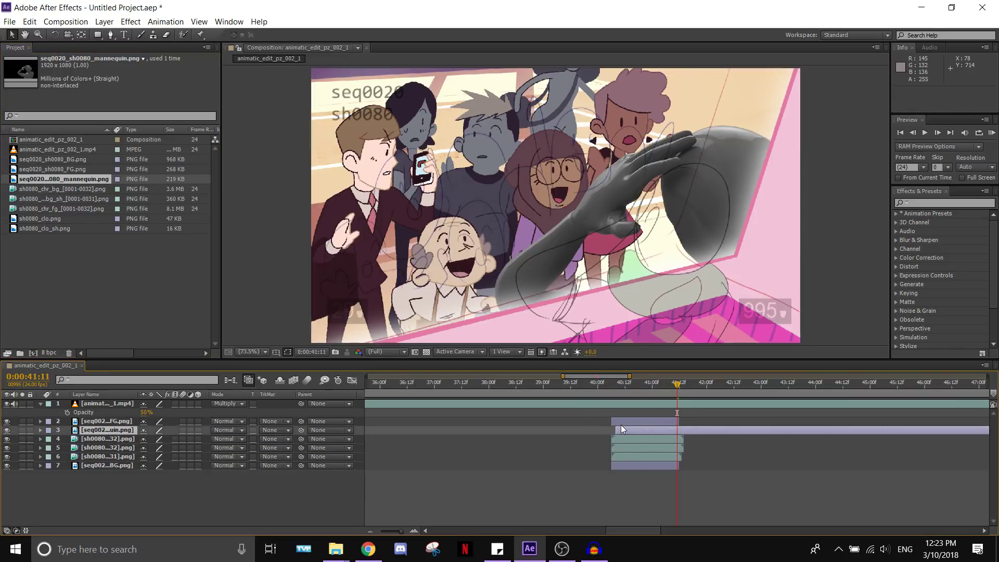
key("ctrl+z")
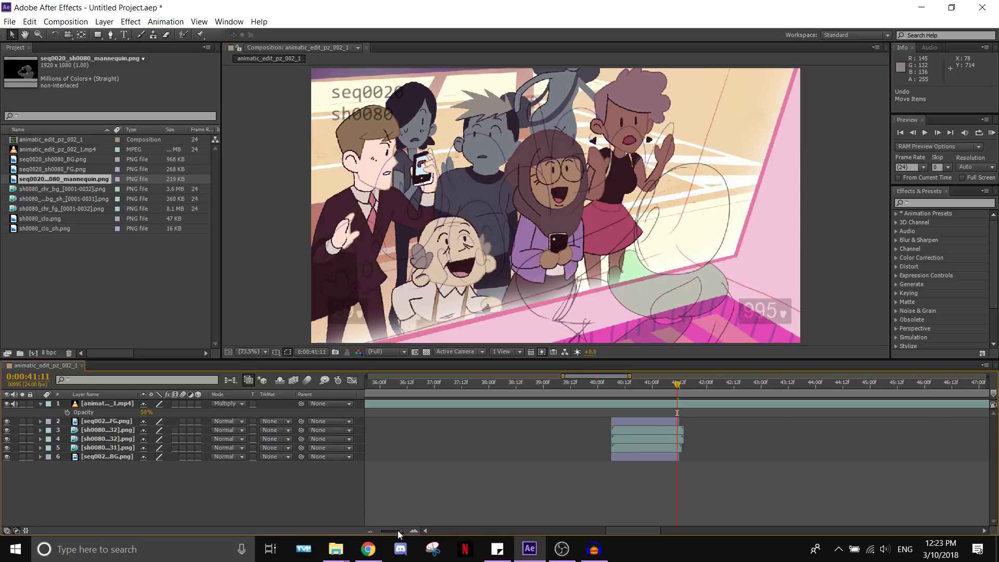
left_click_drag(398, 530, 376, 532)
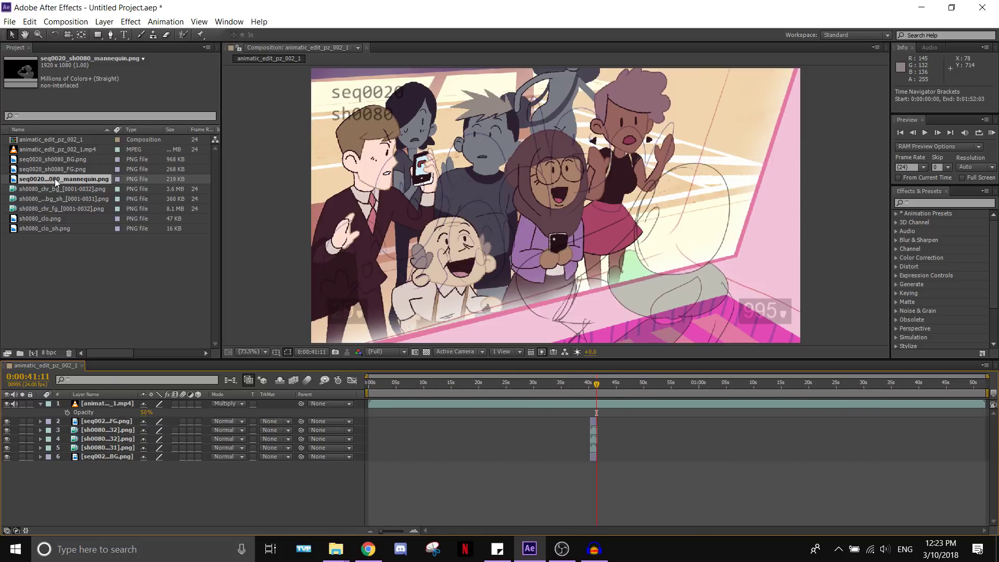
left_click_drag(55, 179, 574, 441)
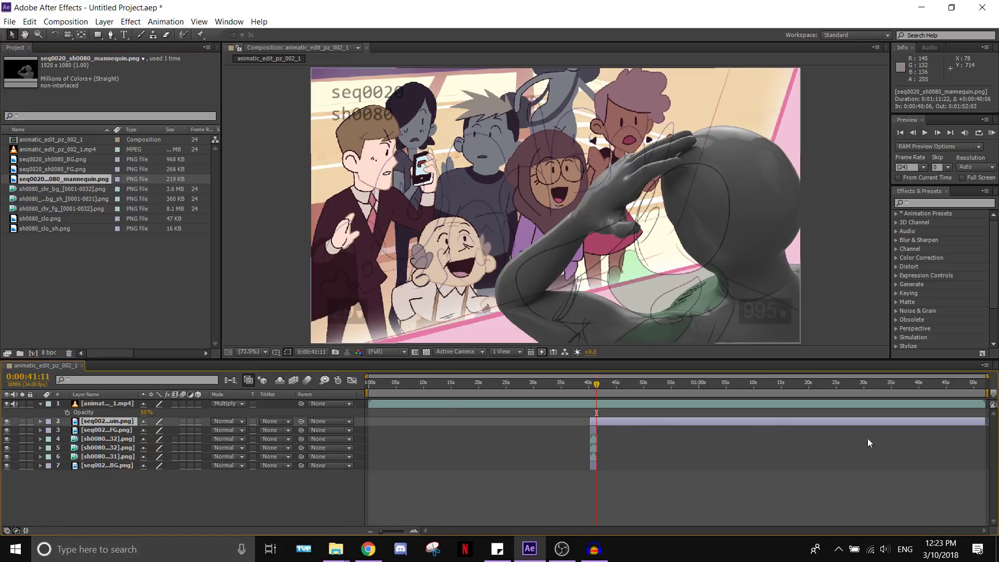
left_click_drag(982, 420, 606, 428)
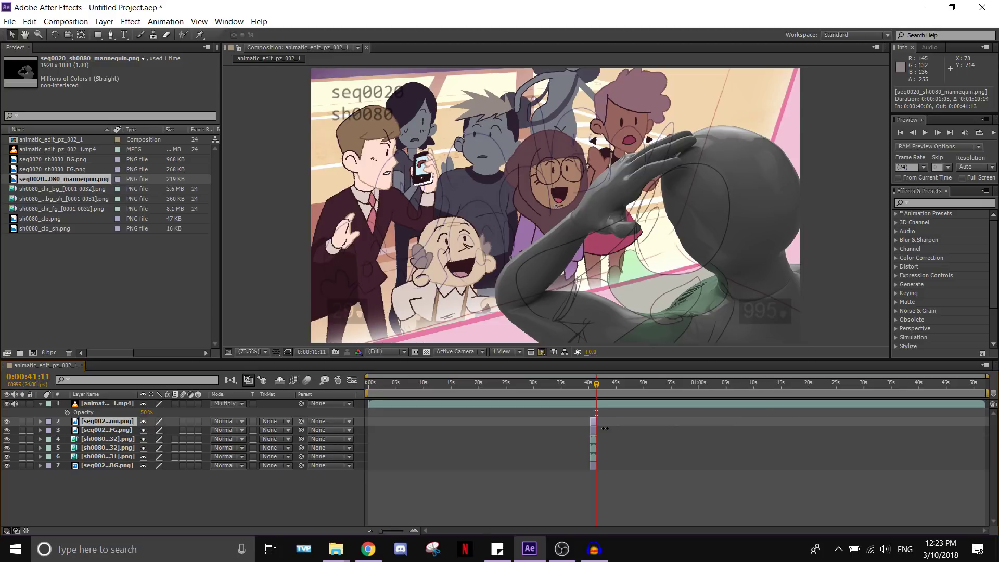
left_click_drag(384, 533, 400, 532)
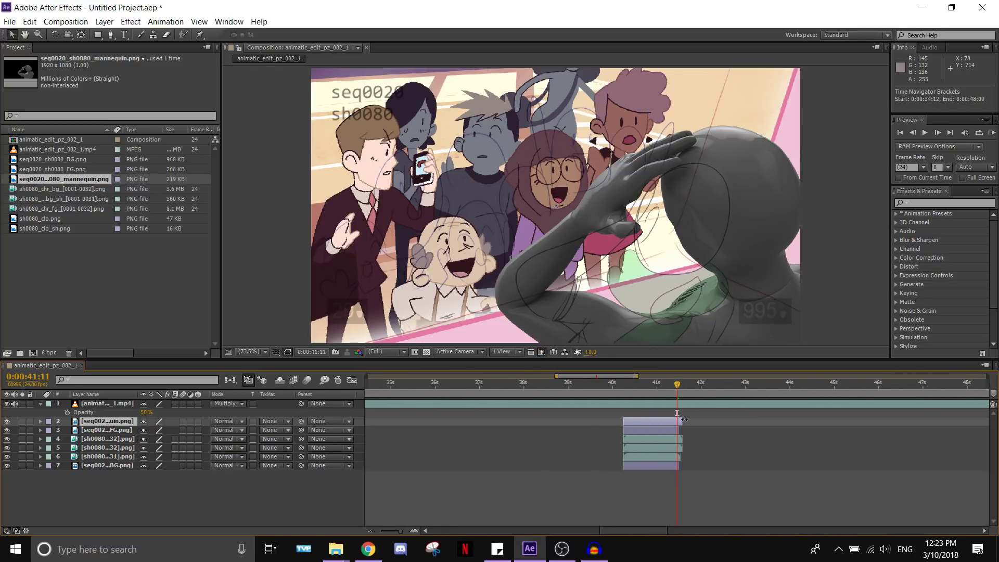
left_click(672, 440)
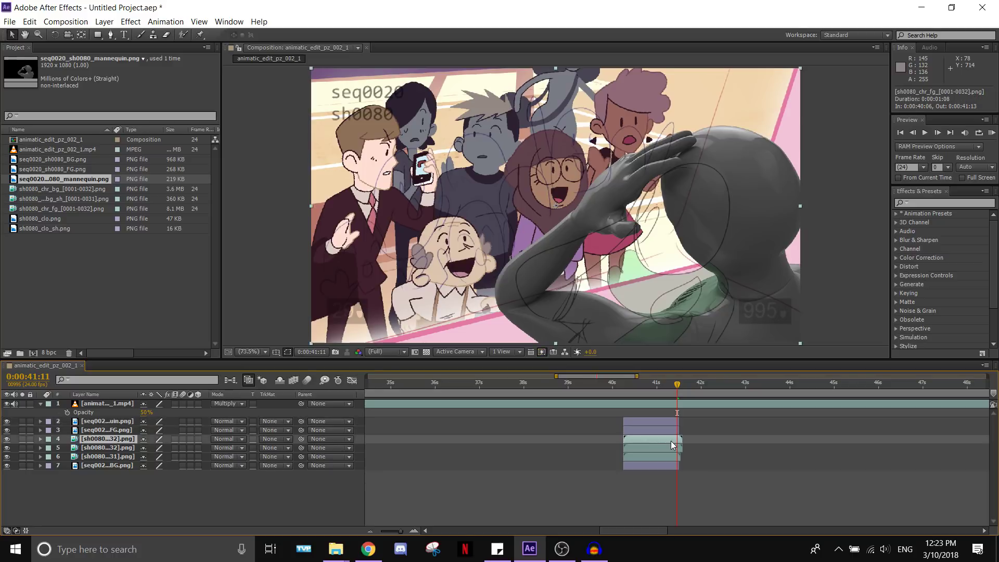
Fit the seq0020_sh0080_mannequin.png layer to the composition size
right_click(644, 422)
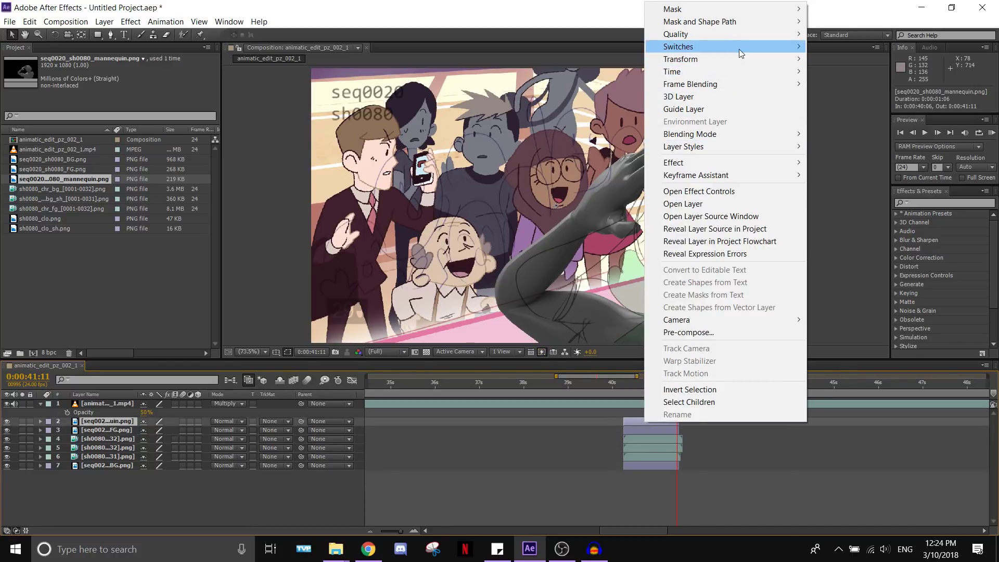
mouse_move(791, 59)
left_click(854, 195)
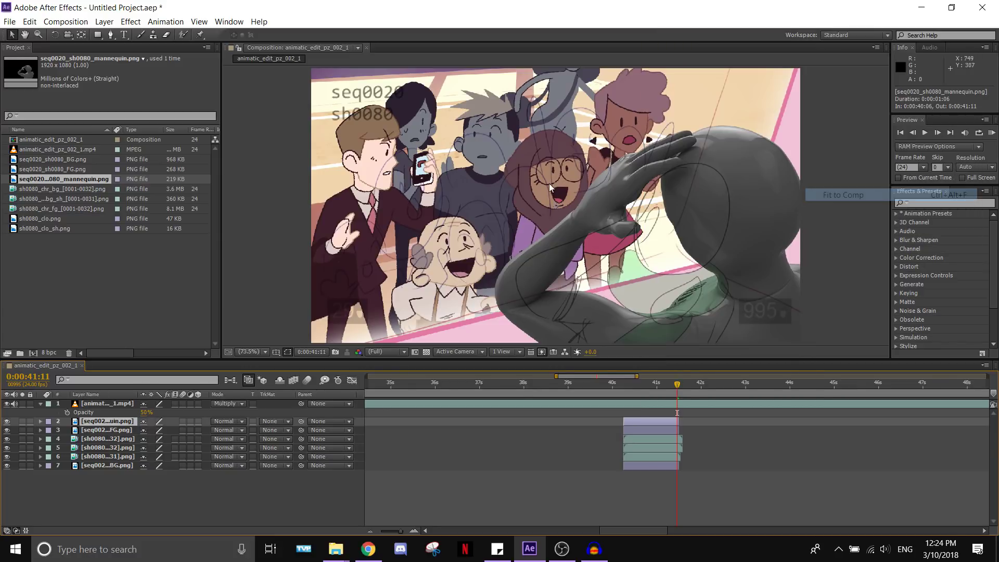
Add sh0080_clo.png above the mannequin layer and place sh0080_clo_sh.png directly beneath it
left_click(42, 188)
left_click(38, 219)
left_click(37, 229, "shift")
left_click(41, 267)
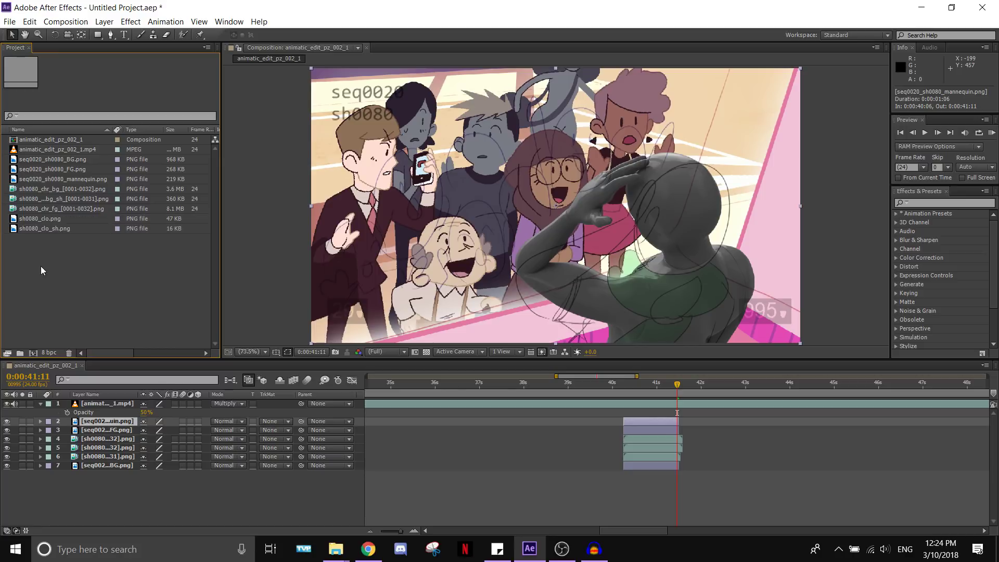
left_click(52, 229)
left_click_drag(52, 219, 186, 412)
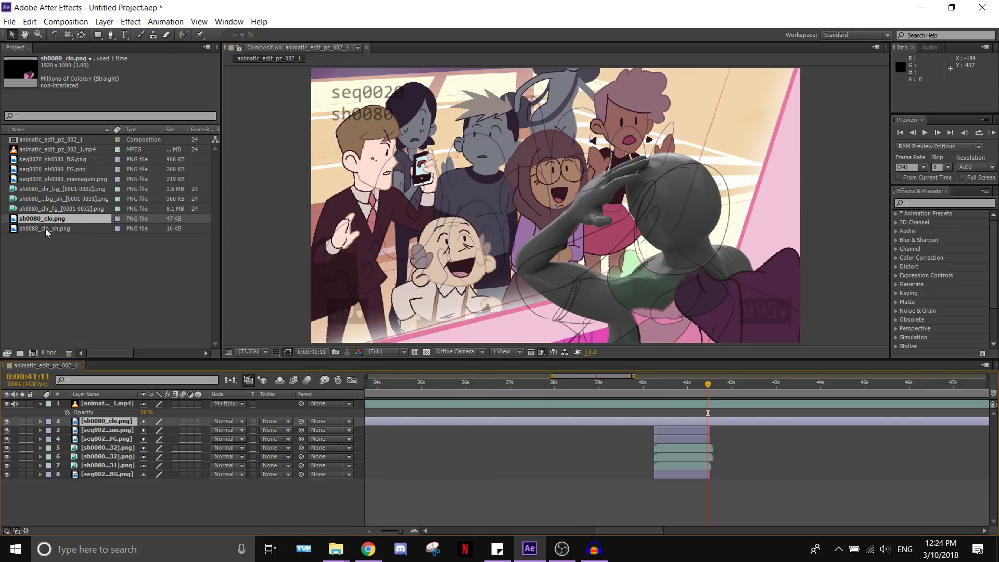
left_click_drag(46, 229, 218, 419)
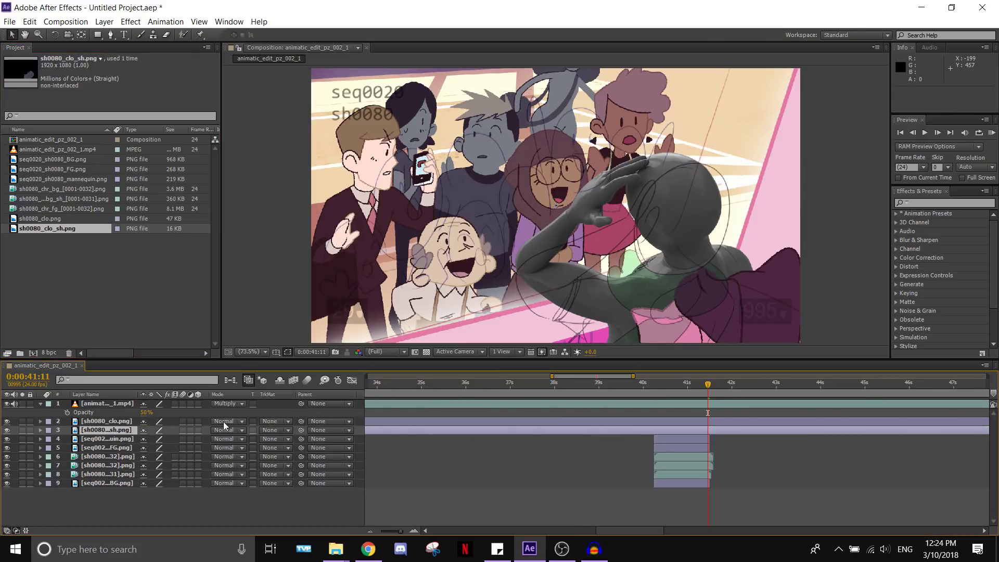
Trim the sh0080_clo.png and sh0080_clo_sh.png layers together to start at 0:00:40:06 and end at 0:00:41:13
left_click_drag(398, 531, 381, 531)
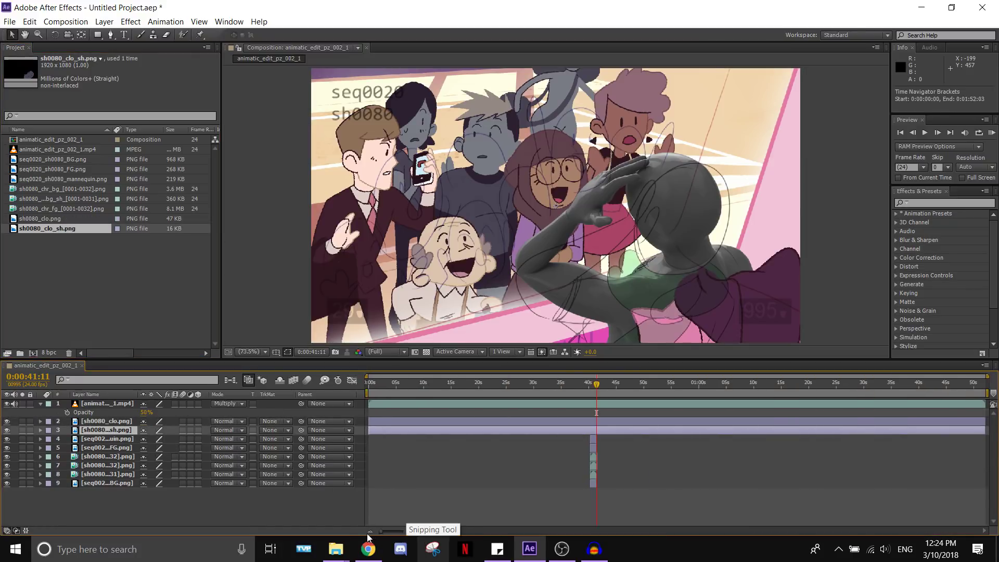
left_click(402, 422)
left_click(398, 429, "shift")
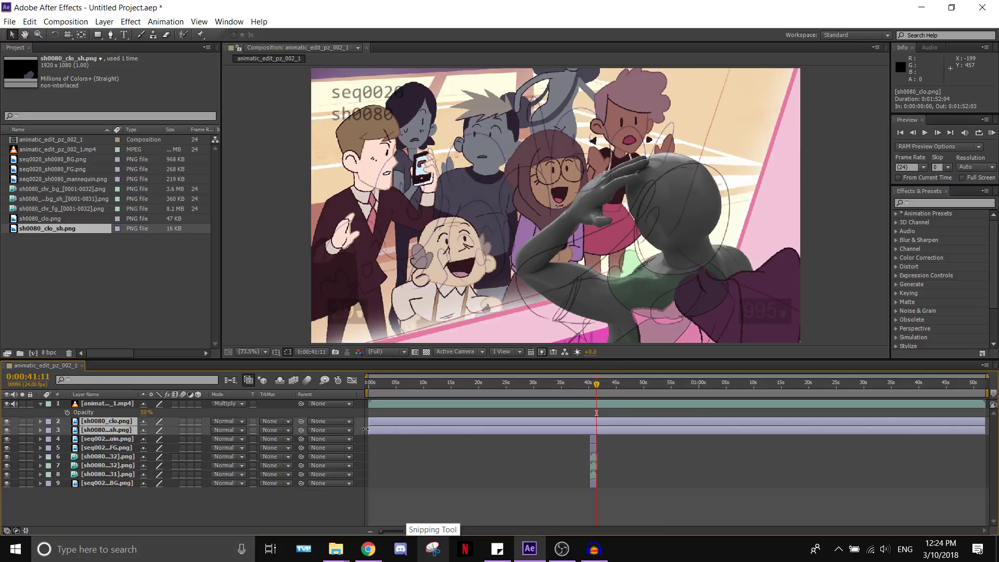
left_click_drag(369, 422, 595, 432)
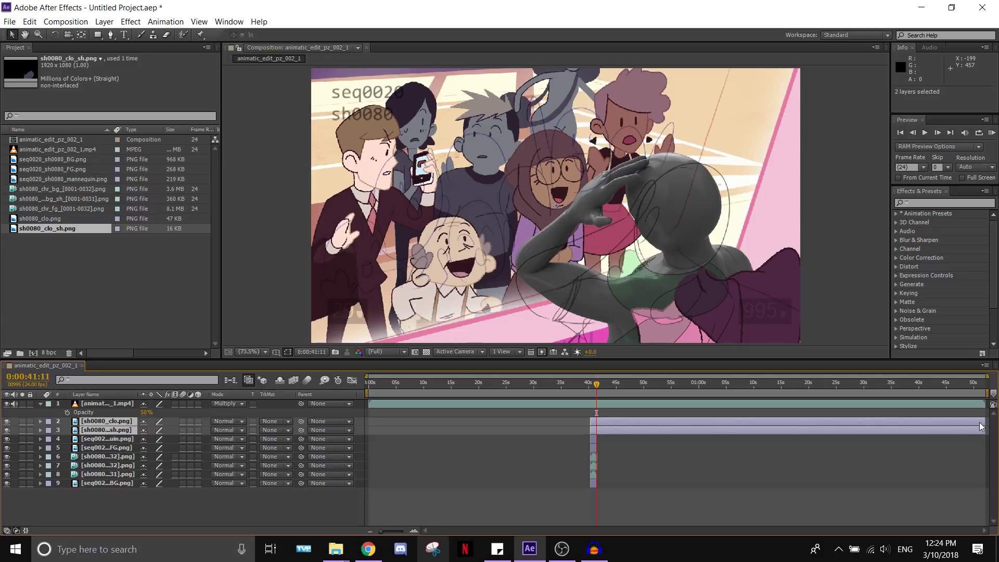
left_click_drag(983, 421, 597, 423)
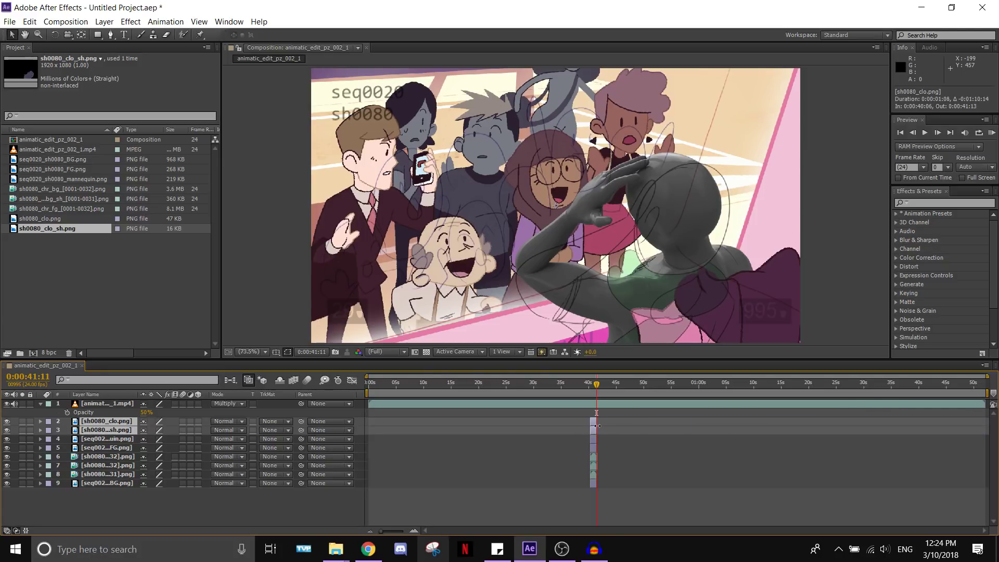
Fit the sh0080_clo.png and sh0080_clo_sh.png layers to the composition size and trim their ends to 0:00:41:11
left_click_drag(389, 529, 397, 530)
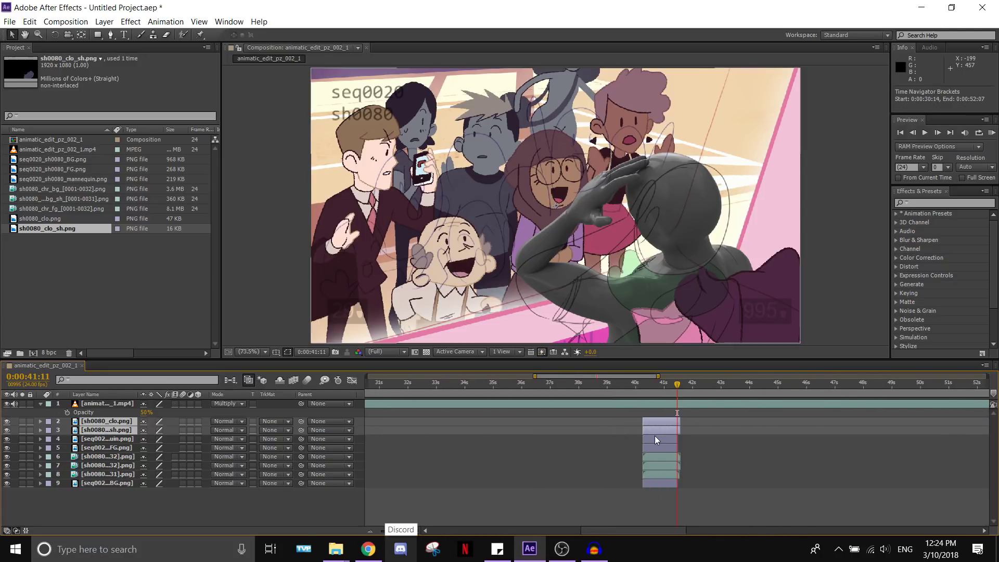
right_click(661, 423)
mouse_move(779, 68)
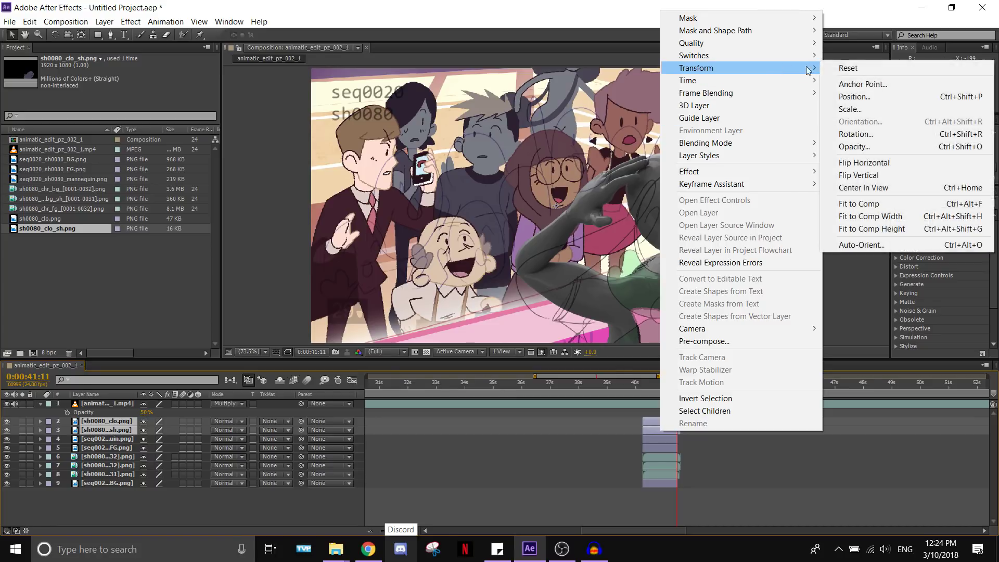
left_click(885, 203)
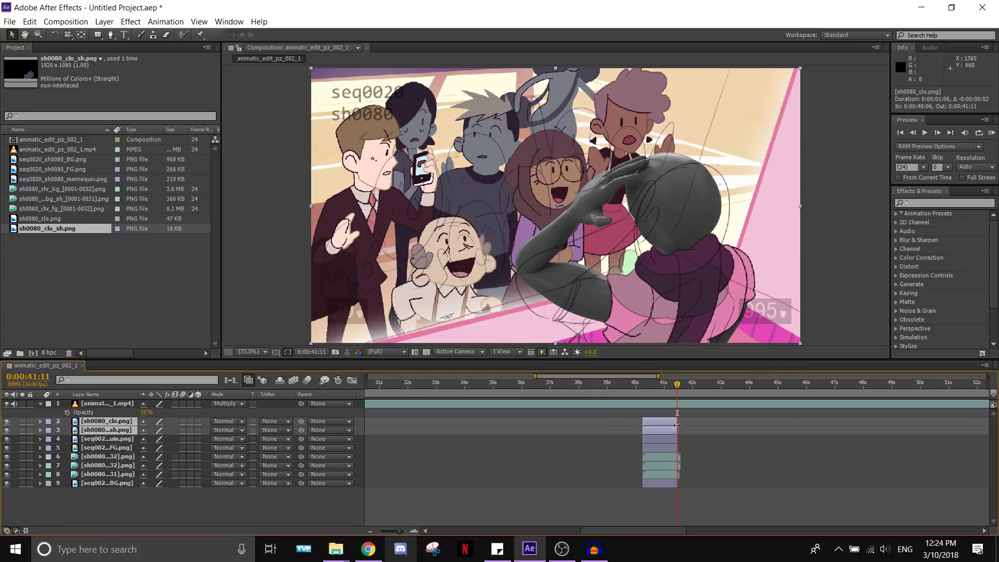
Set the work area to run from 0:00:40:06 to 0:00:41:14 and play a RAM preview of it
left_click(660, 456)
left_click(660, 476, "shift")
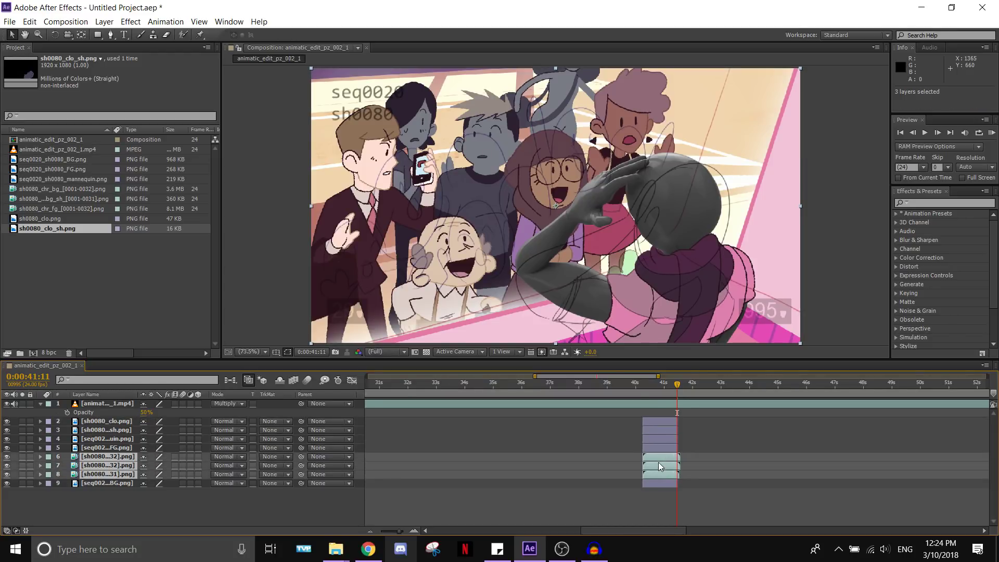
left_click(645, 388)
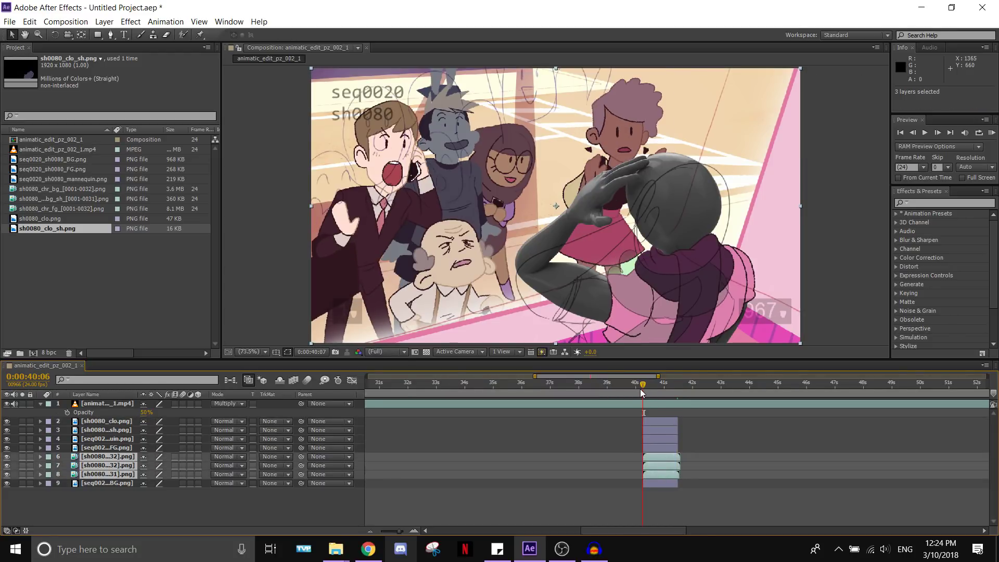
left_click(371, 531)
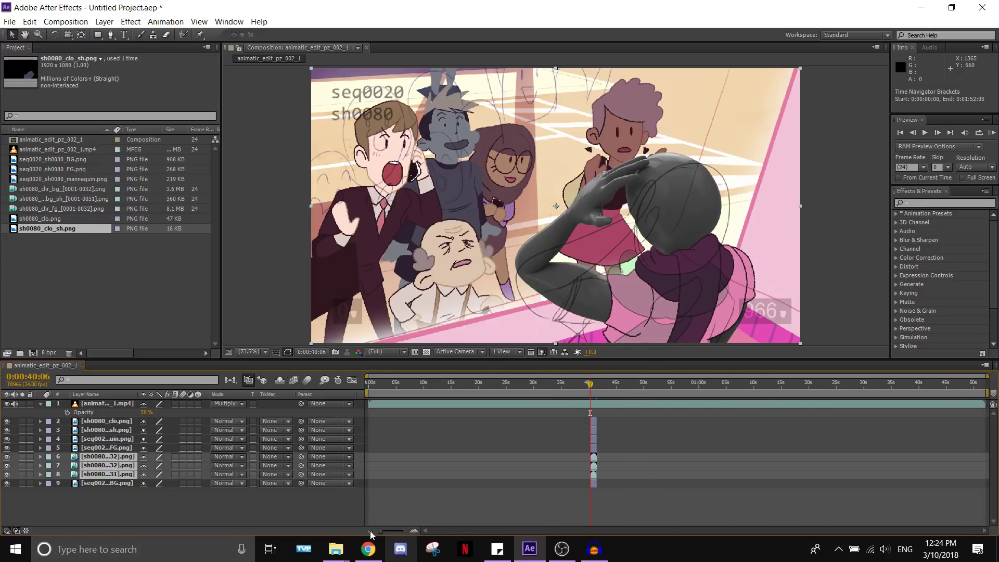
left_click_drag(367, 393, 592, 405)
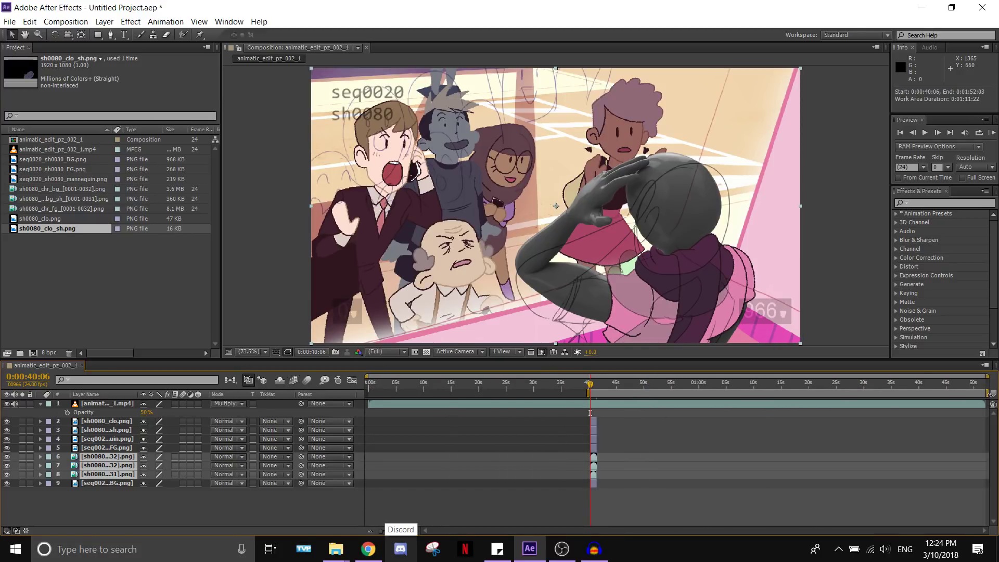
left_click_drag(990, 394, 598, 394)
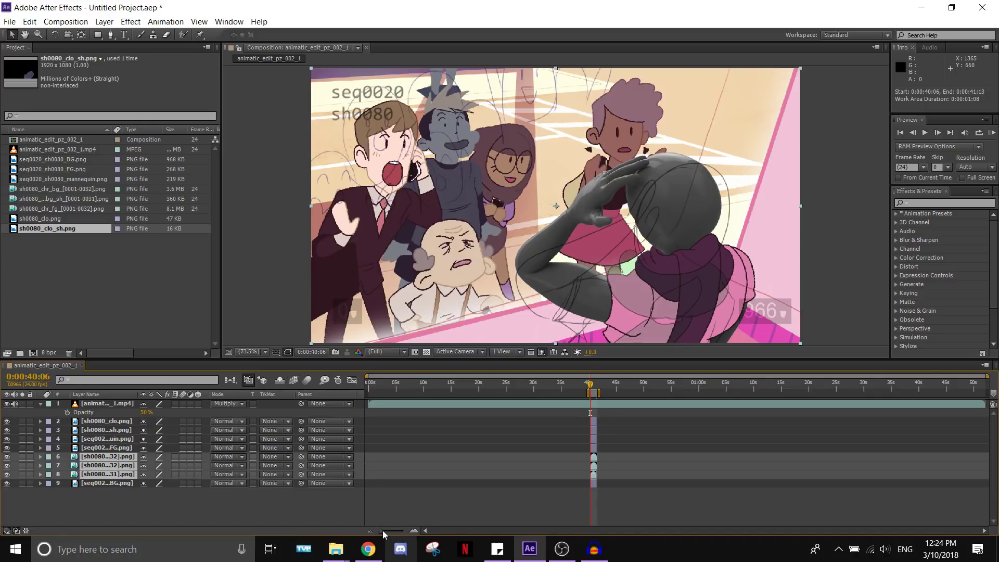
mouse_move(383, 531)
left_mouse_down()
mouse_move(404, 536)
mouse_move(395, 535)
left_mouse_up()
left_click(851, 497)
left_click_drag(577, 531, 597, 531)
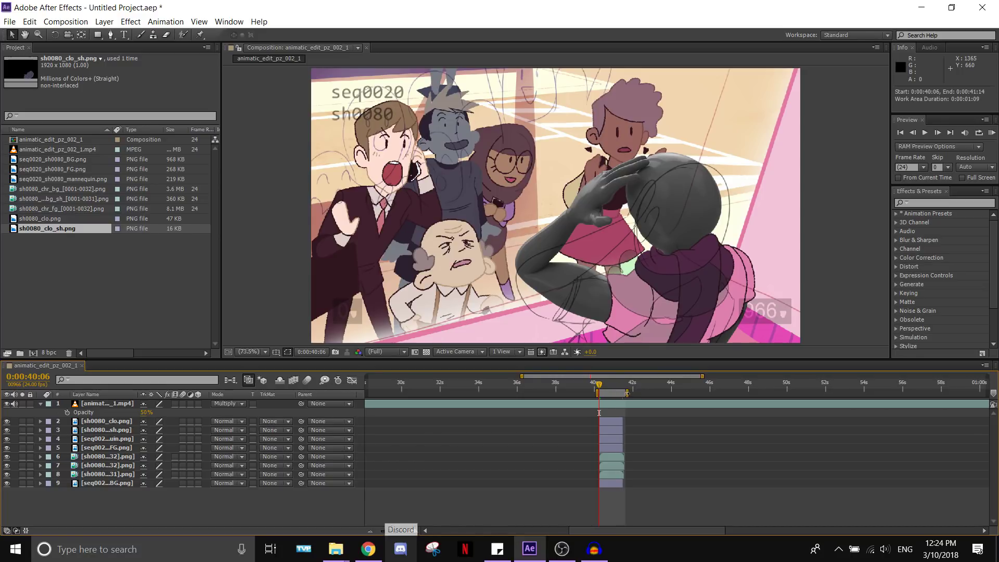
left_click(992, 133)
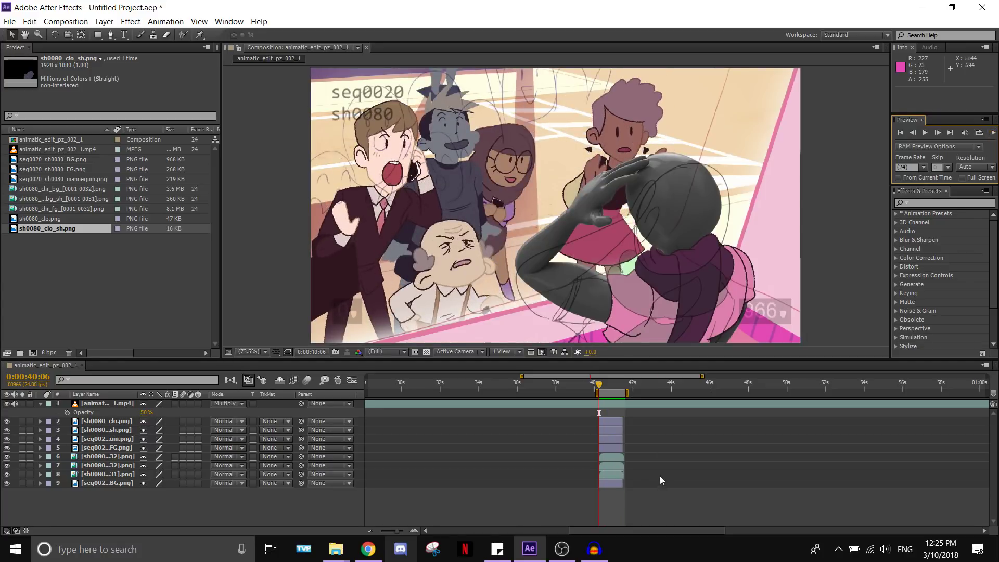
Trim the ends of the three sh0080 character sequence layers to 0:00:41:11, matching the still layers
left_click_drag(674, 529, 676, 531)
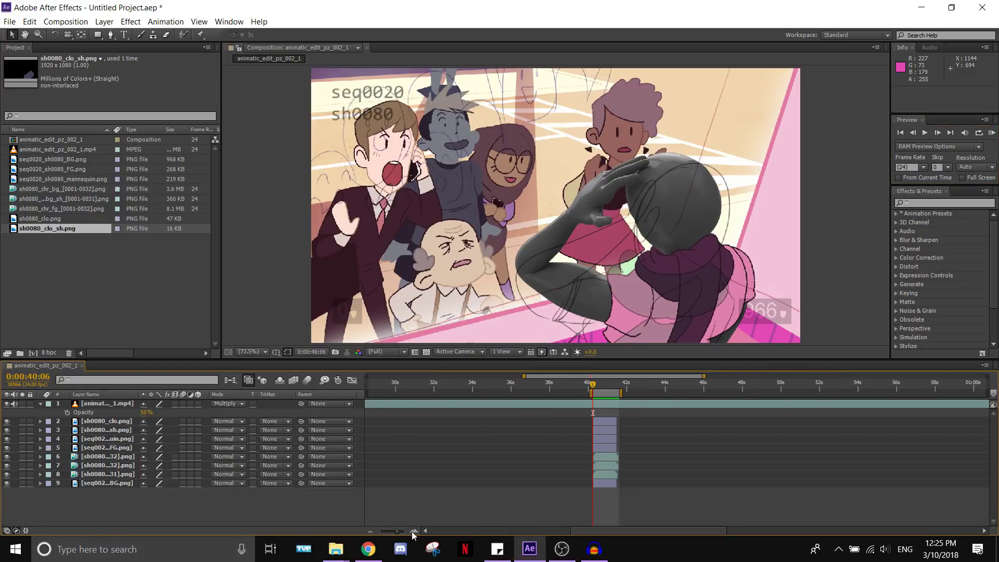
left_click_drag(399, 532, 457, 522)
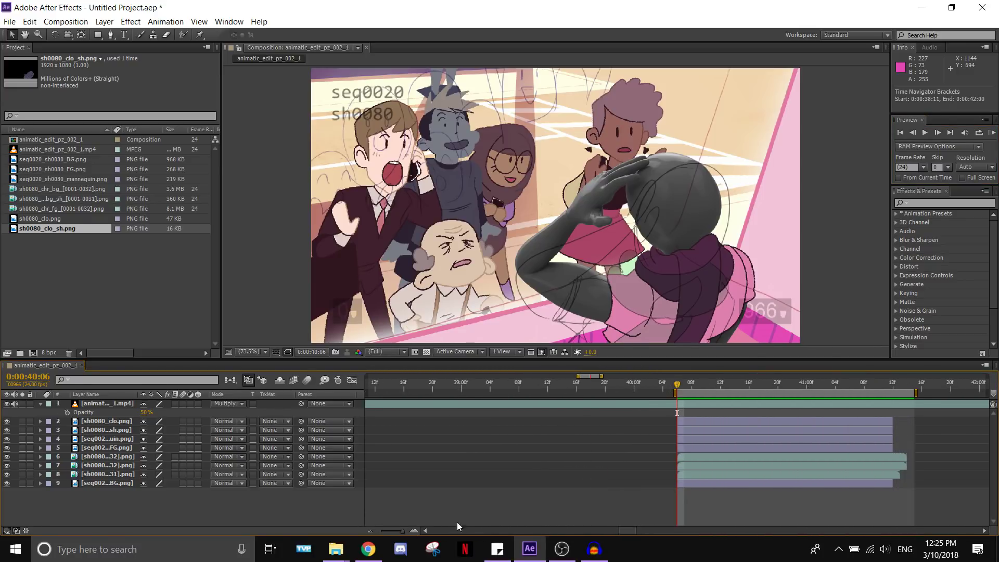
left_click_drag(622, 533, 626, 529)
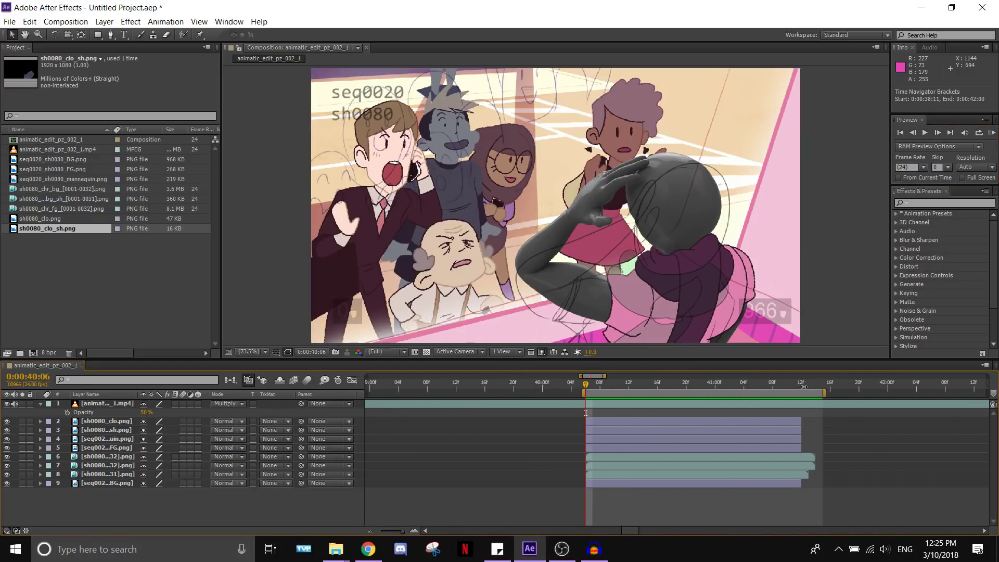
left_click_drag(800, 386, 804, 417)
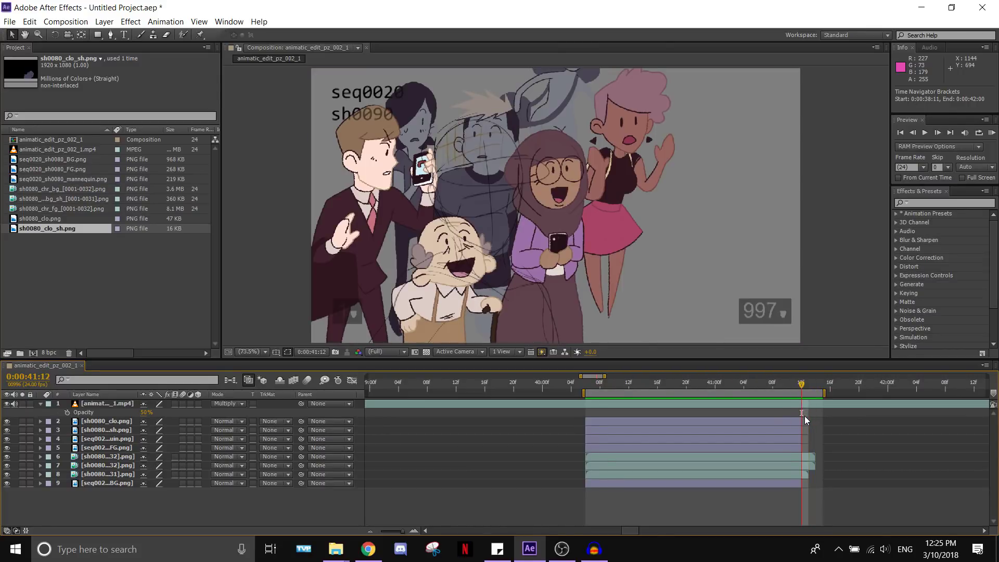
left_click(798, 458)
left_click(796, 468, "shift")
left_click(795, 476, "shift")
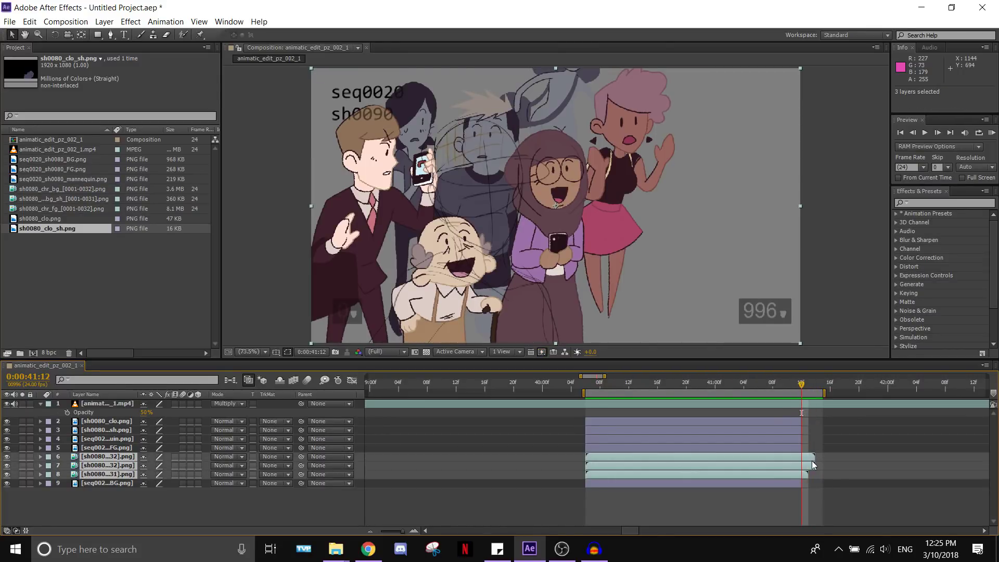
left_click_drag(810, 461, 796, 462)
left_click(817, 470)
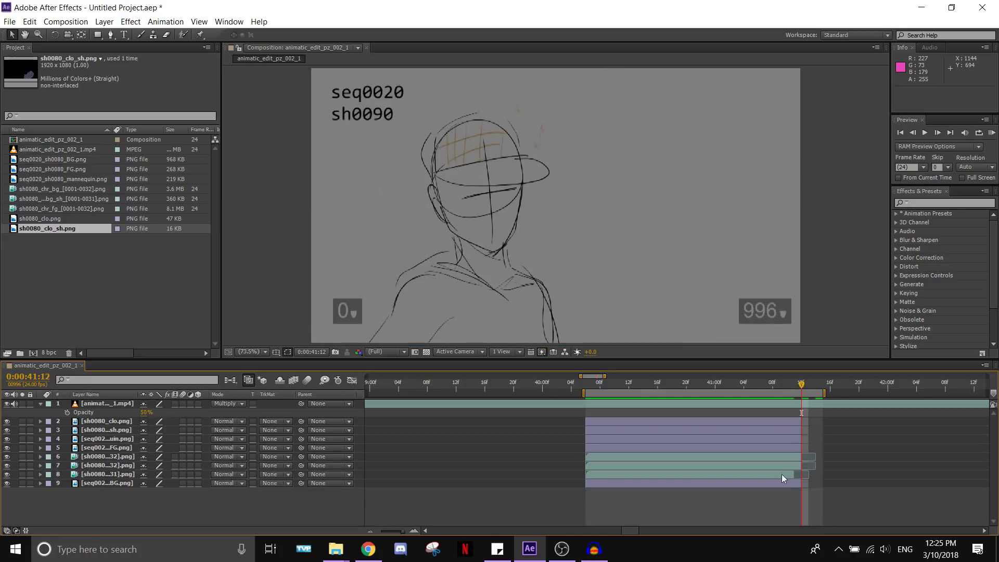
left_click(790, 473)
left_click(820, 473)
Shorten the work area to end at 0:00:41:11 and play a RAM preview of the shot
left_click_drag(821, 392, 805, 397)
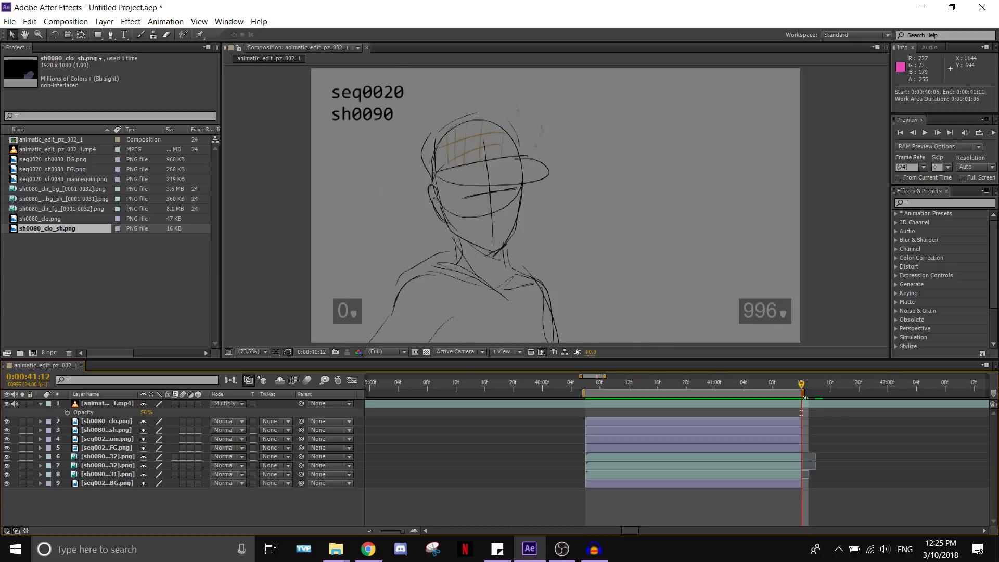
left_click(992, 132)
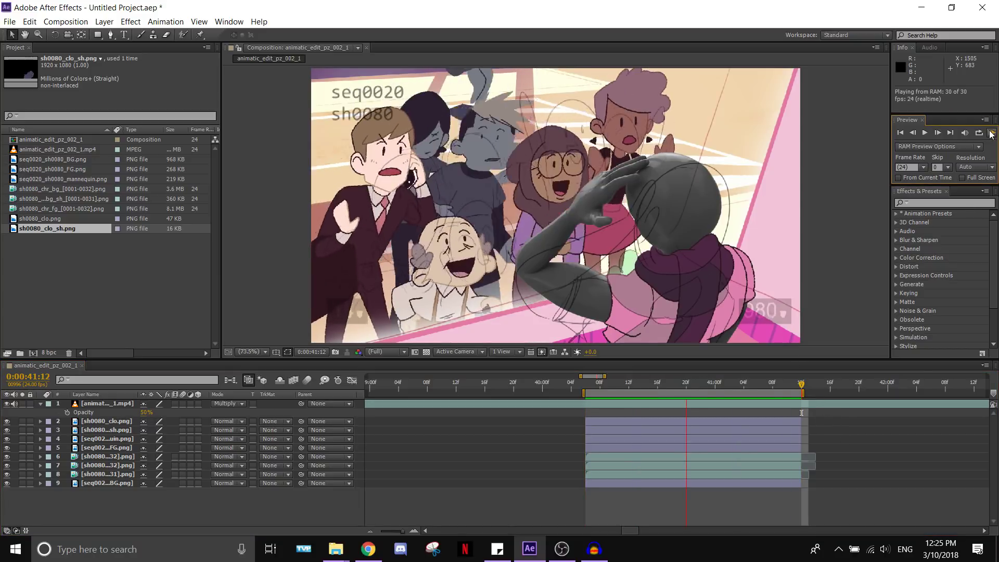
key("space")
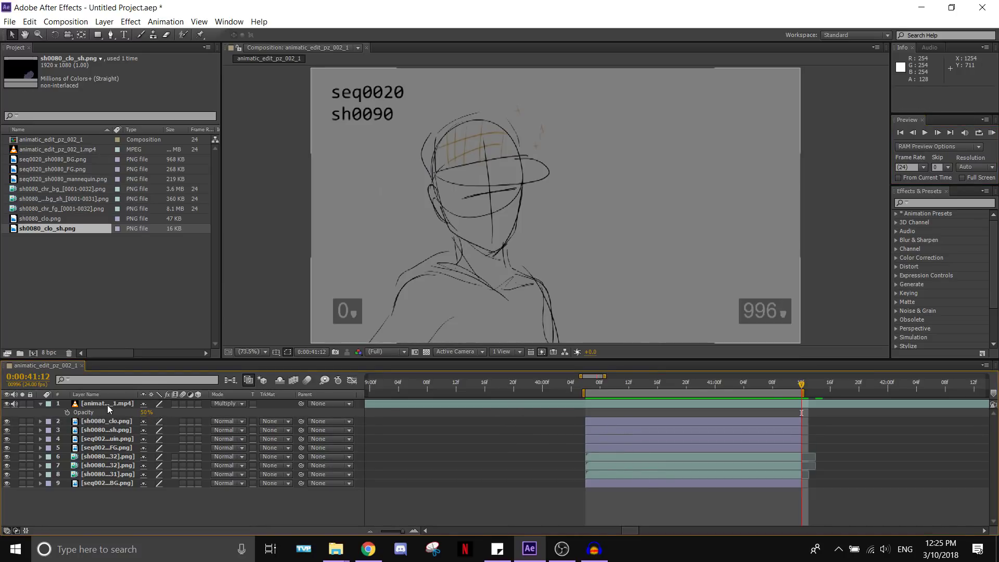
Hide the animatic reference layer and play a RAM preview of the composited shot without it
left_click(86, 395)
left_click(7, 404)
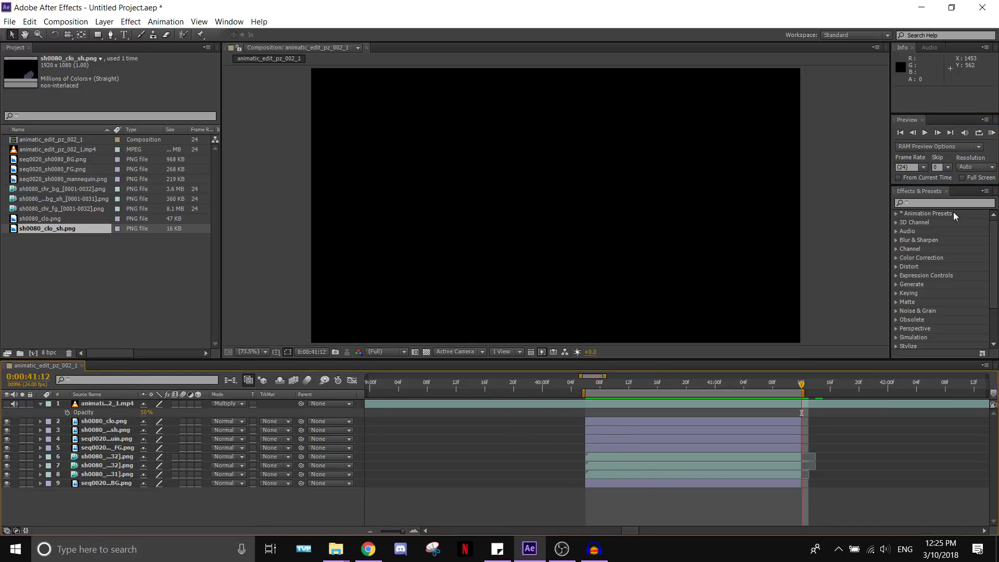
left_click(992, 134)
left_click(992, 134)
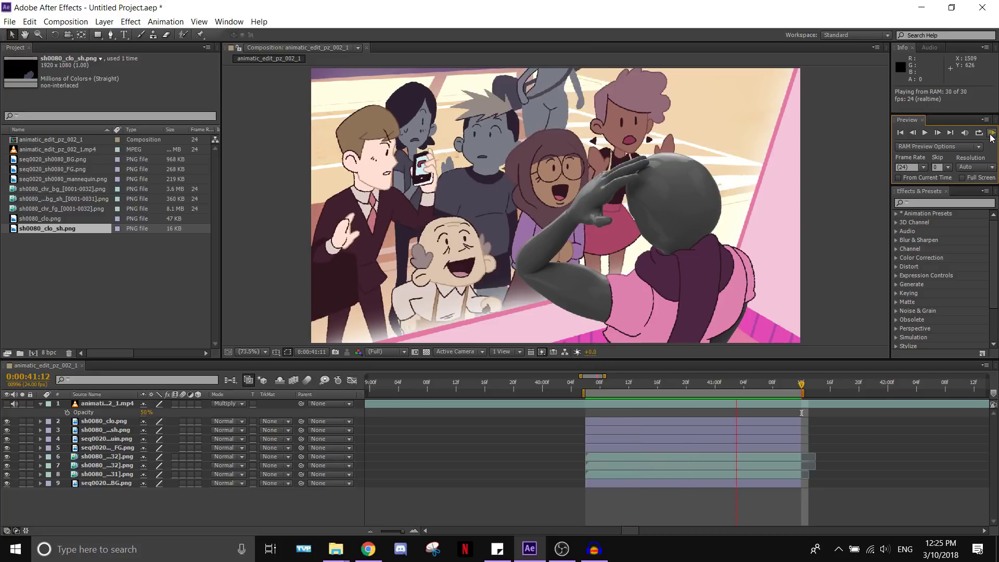
left_click(992, 137)
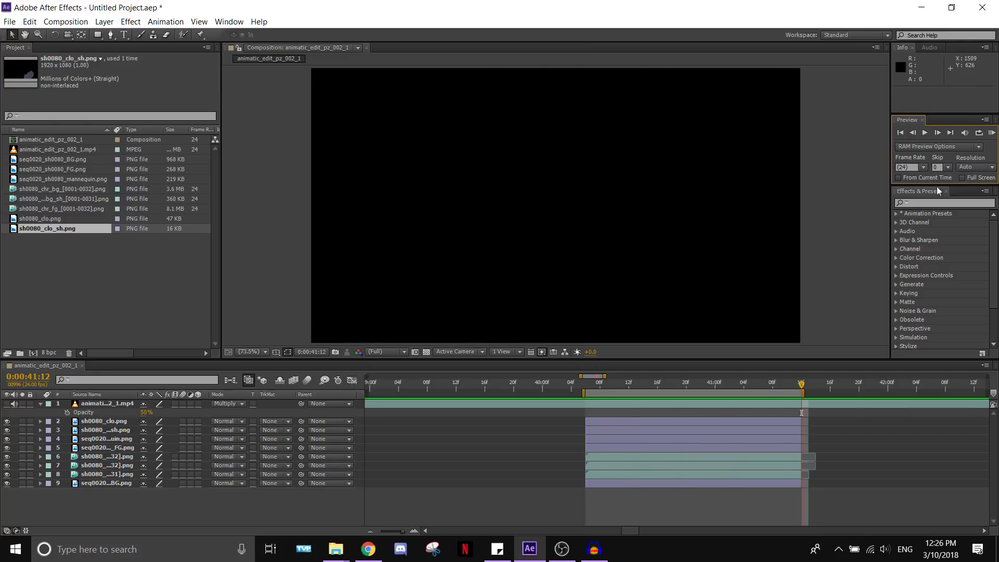
Go to 0:00:40:18 and check what the sh0080_chr_bg sequence contributes by switching its visibility off and on
left_click(622, 384)
left_click(673, 384)
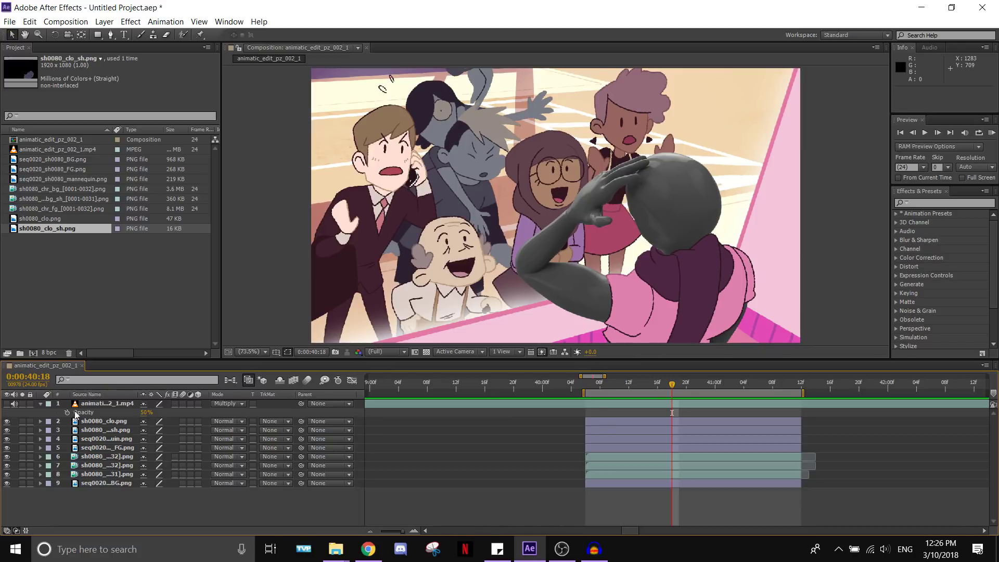
left_click(655, 459)
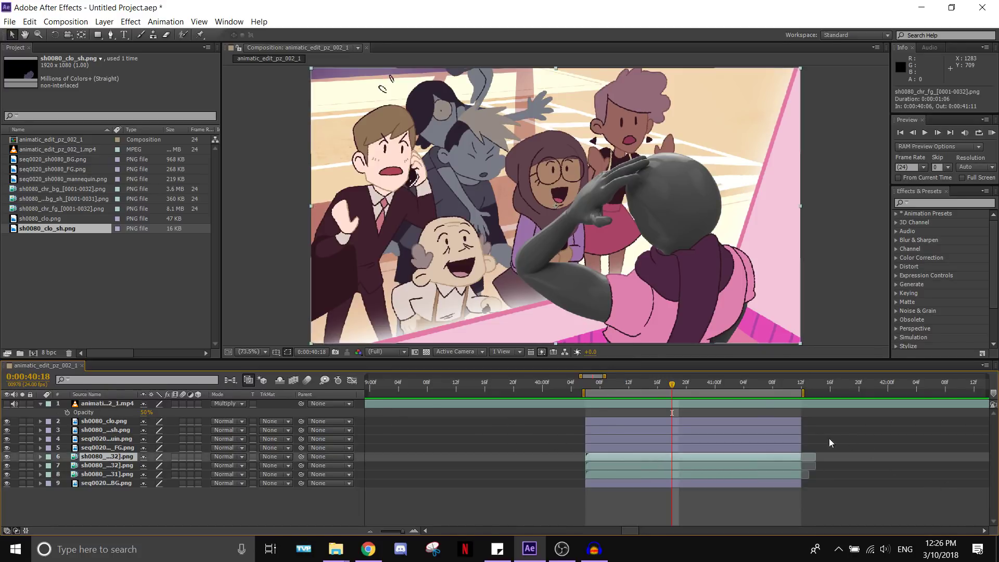
left_click(104, 423)
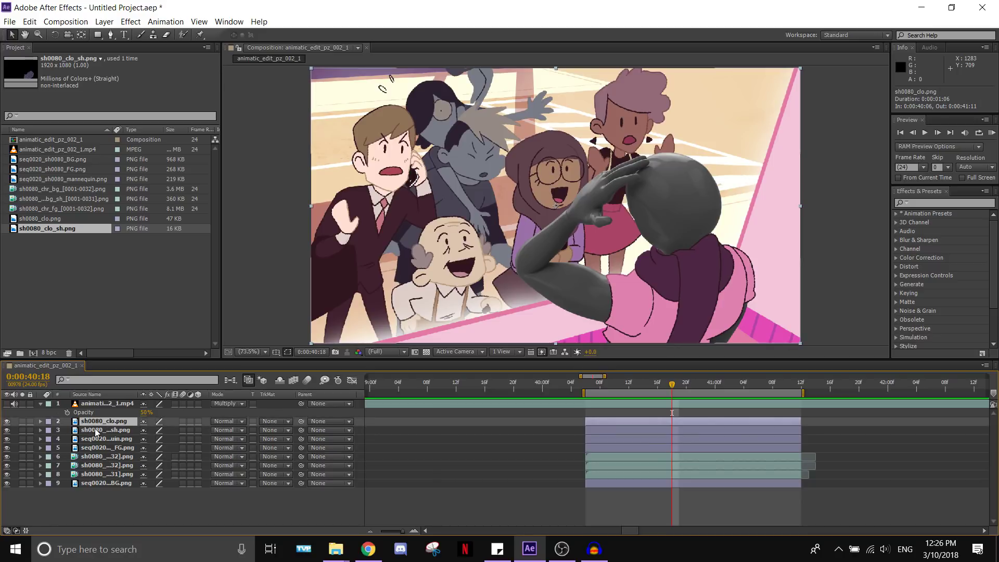
left_click(94, 459)
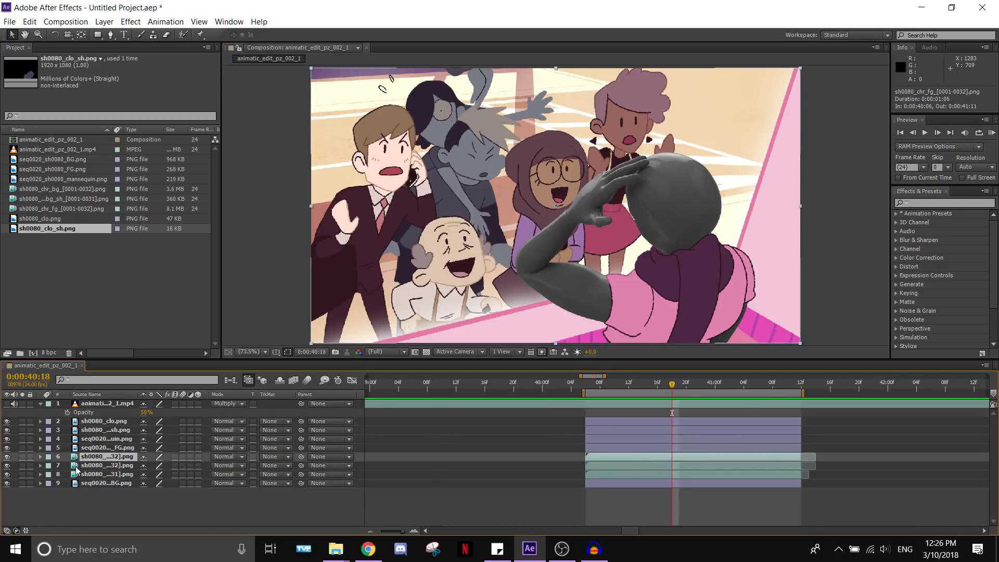
left_click(7, 465)
left_click(7, 465)
left_click(6, 466)
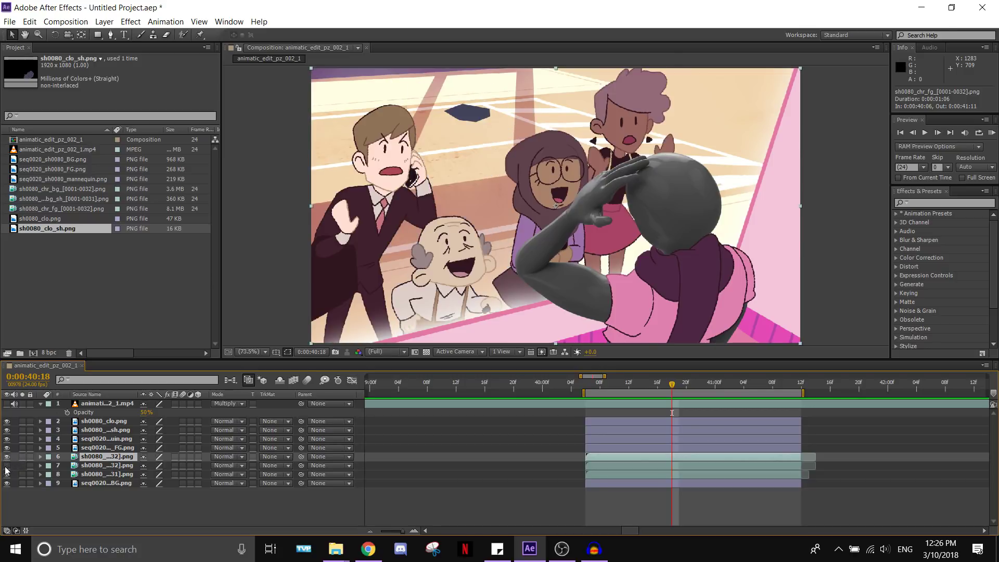
left_click(7, 466)
Check the effect of the sh0080_chr_bg_sh shadow sequence by repeatedly switching its visibility off and on
left_click(7, 474)
left_click(7, 474)
left_click(7, 474)
left_click(7, 474)
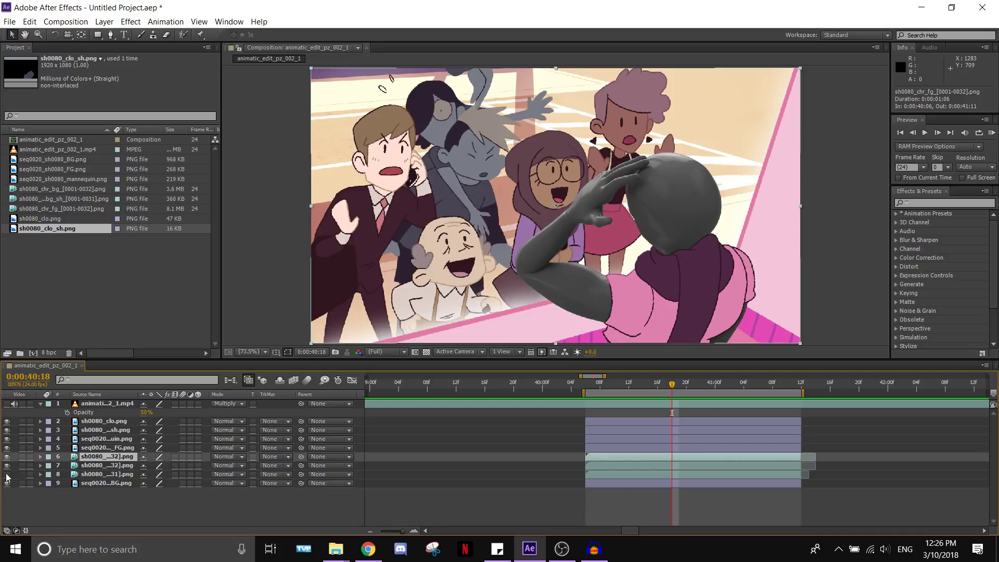
left_click(6, 474)
left_click(6, 475)
left_click(6, 474)
left_click(7, 475)
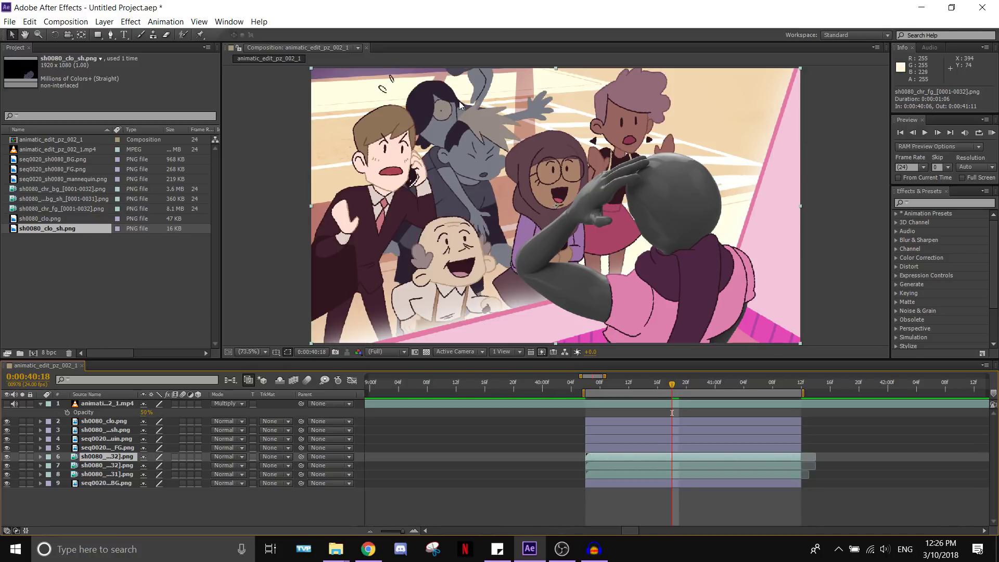
left_click(7, 474)
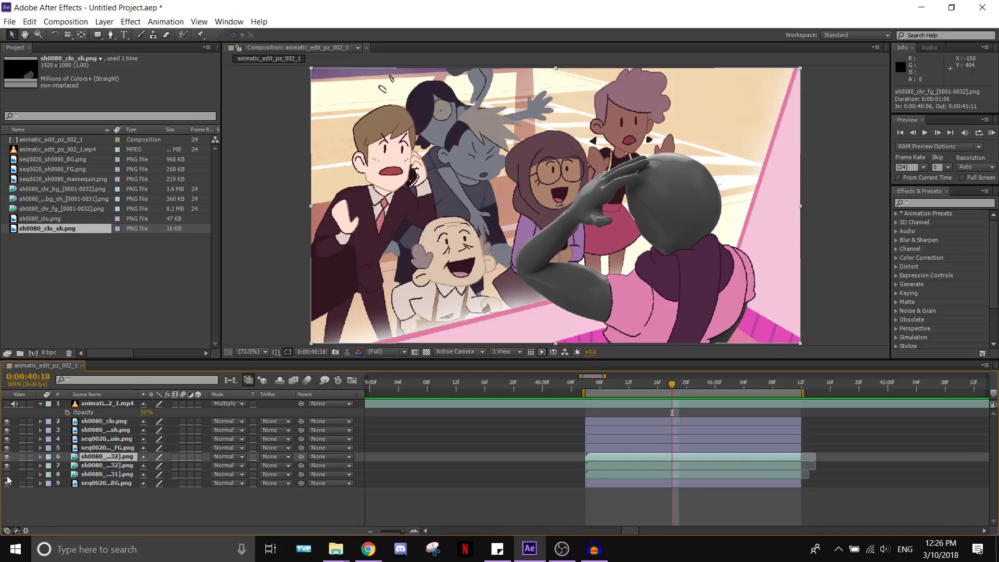
left_click(7, 474)
Set the sh0080_chr_bg_sh shadow sequence to the Multiply blending mode and its opacity to 30%
left_click(89, 475)
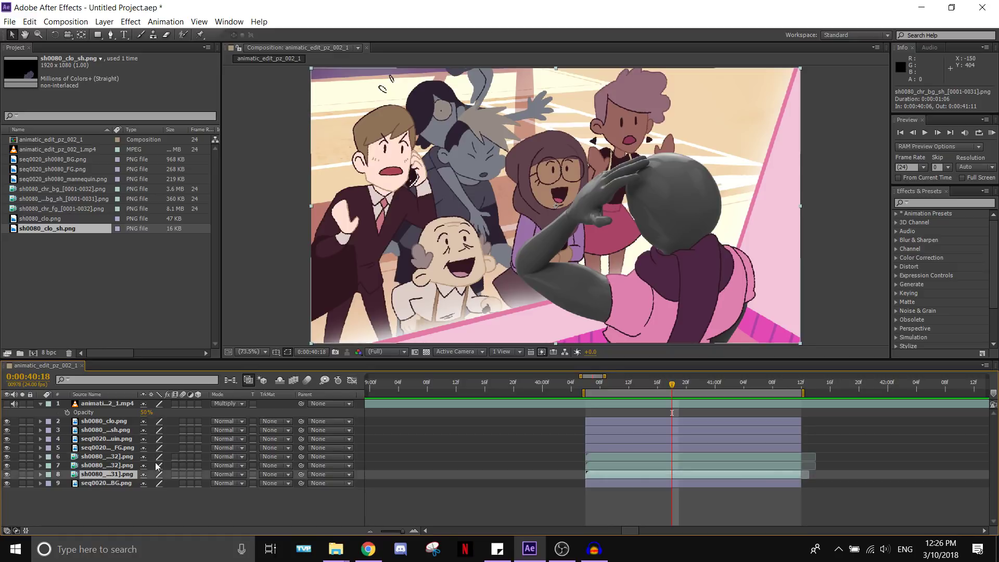
left_click(228, 474)
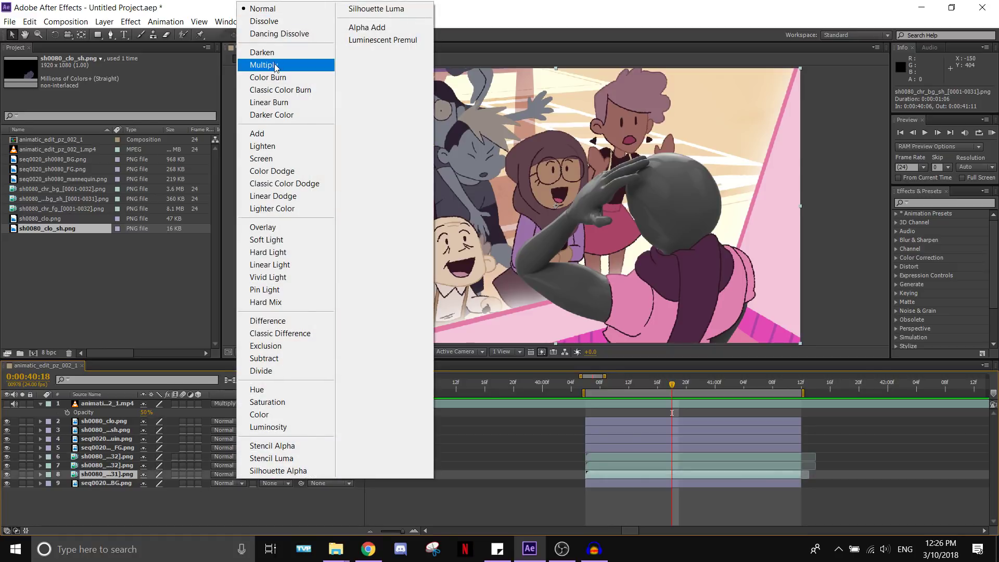
left_click(271, 65)
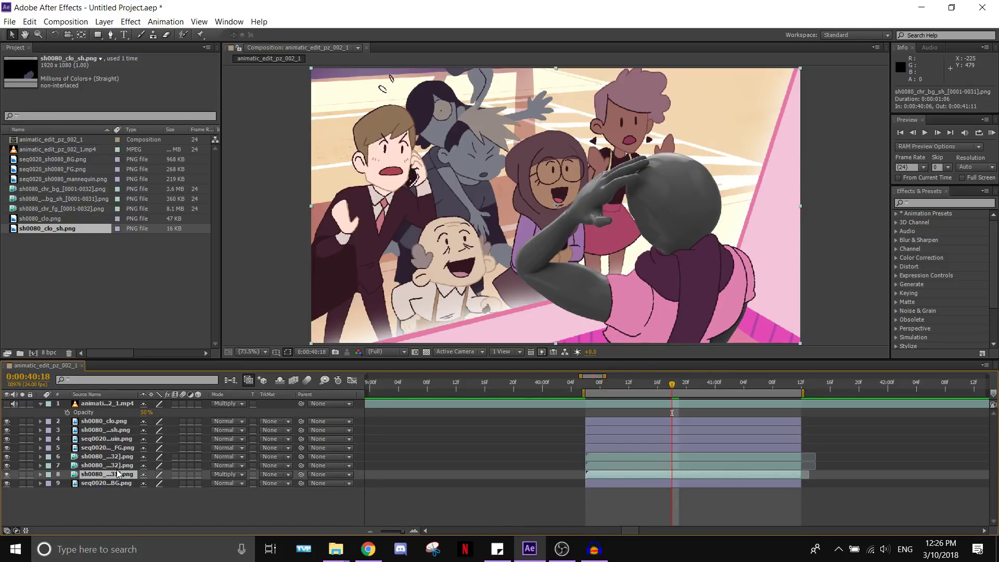
key("t")
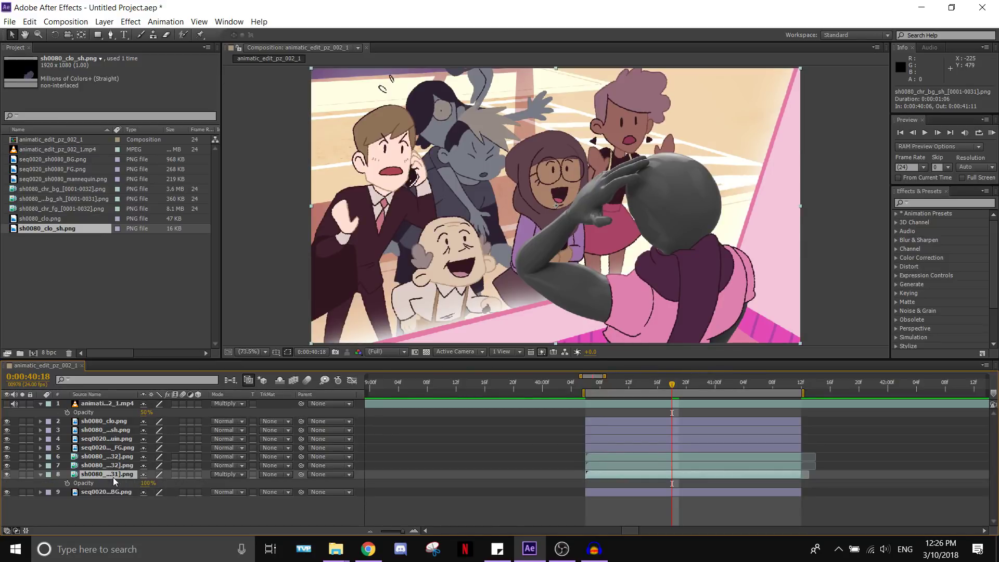
left_click(147, 483)
type("30")
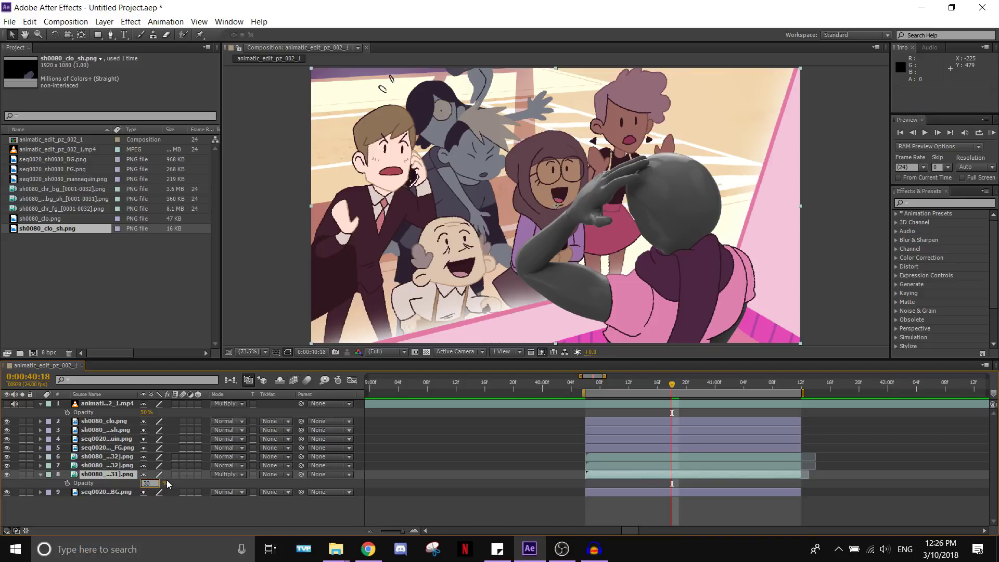
key("Return")
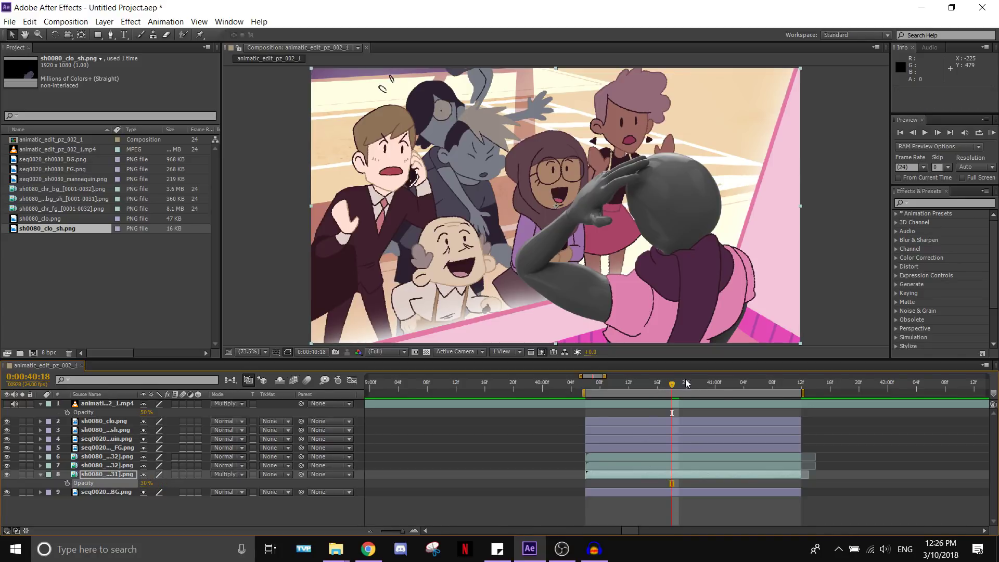
Examine the background characters' shadows across the shot with the sh0080_chr_fg sequence temporarily hidden
left_click_drag(673, 385, 738, 392)
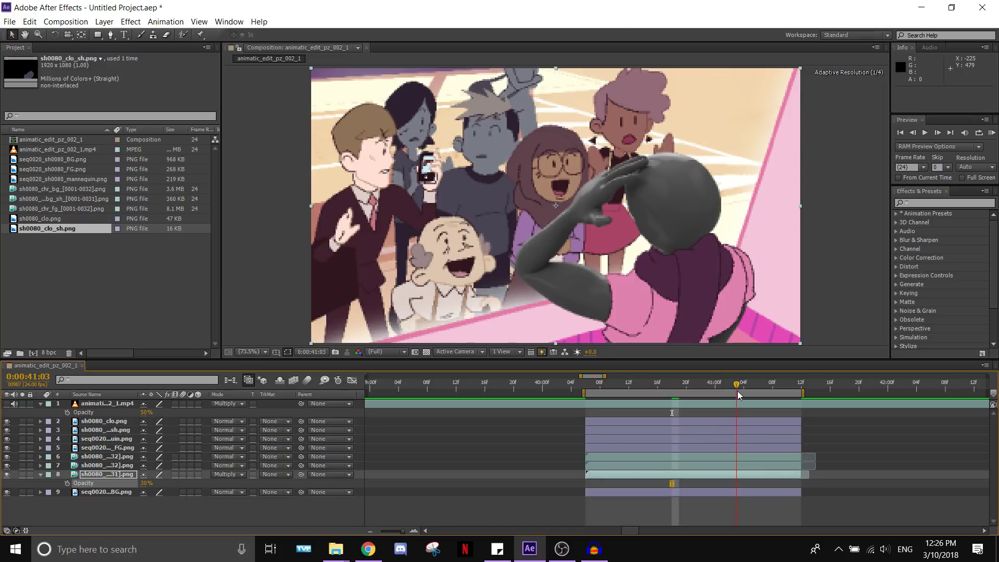
left_click(7, 456)
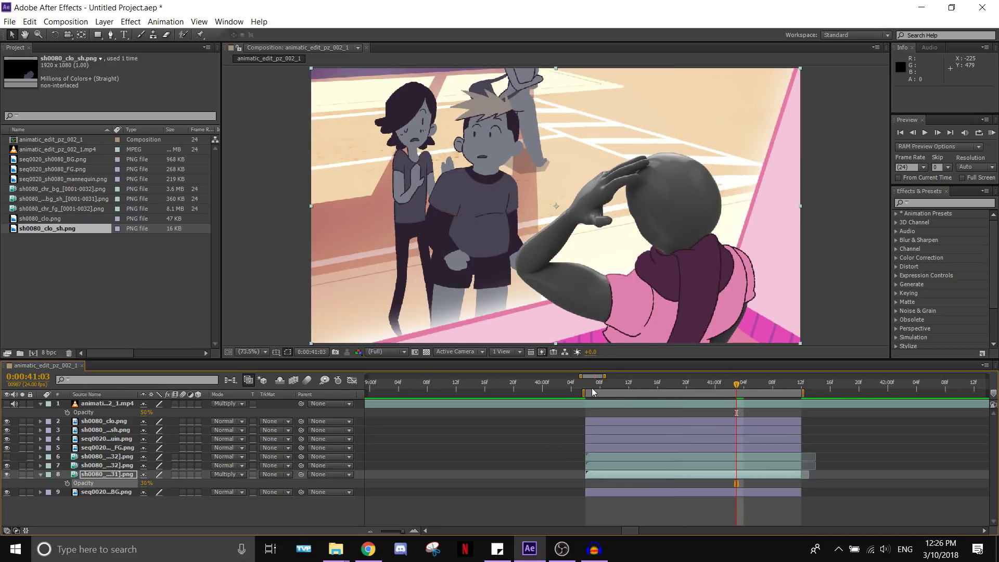
mouse_move(659, 388)
left_mouse_down()
mouse_move(598, 389)
mouse_move(773, 408)
left_mouse_up()
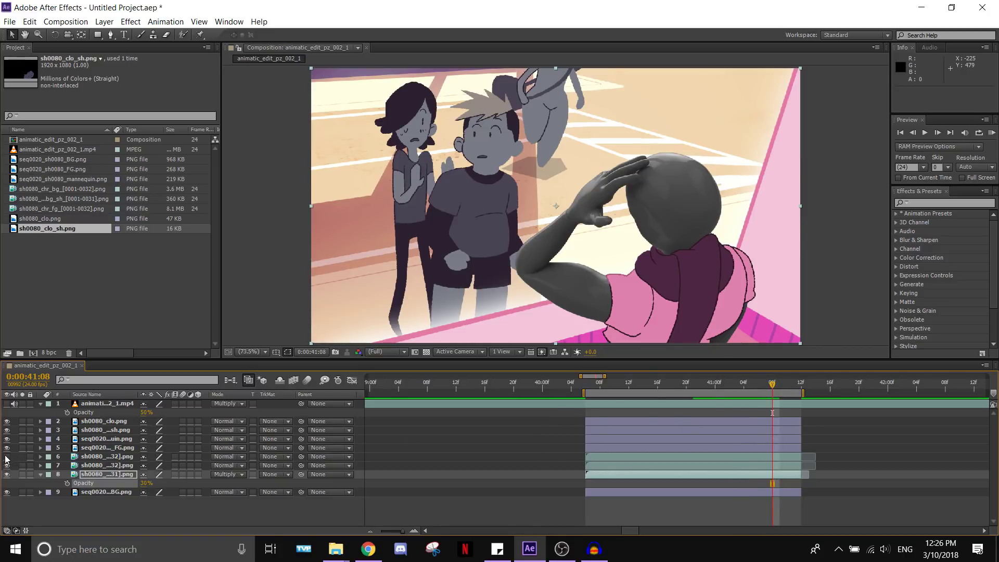
mouse_move(623, 385)
left_mouse_down()
mouse_move(607, 385)
mouse_move(636, 385)
left_mouse_up()
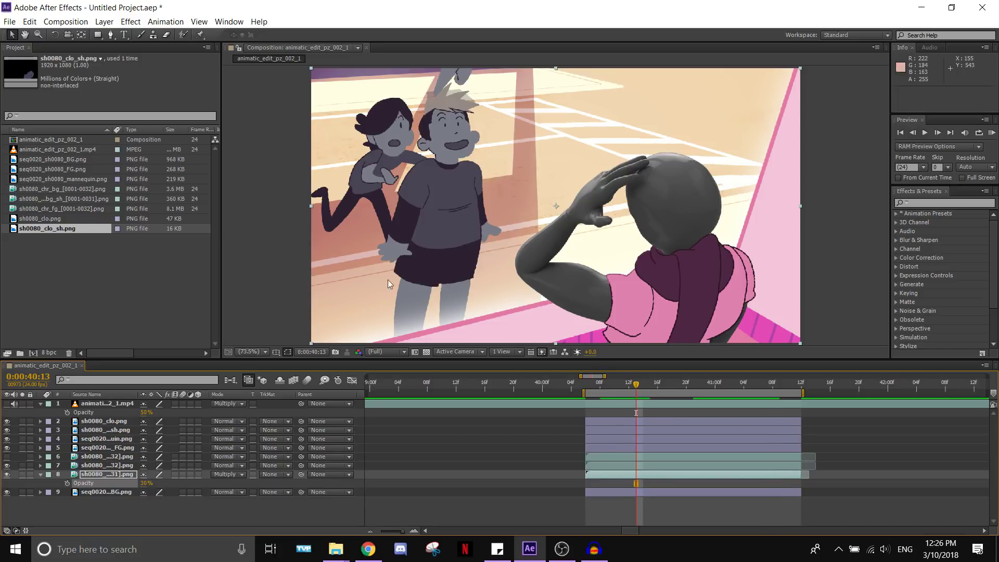
left_click_drag(592, 385, 765, 392)
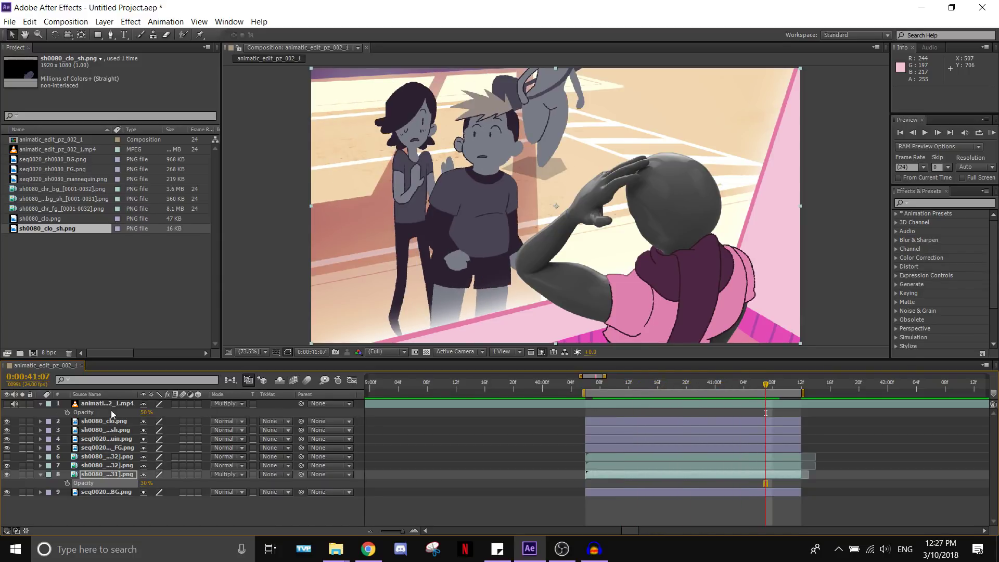
left_click(6, 458)
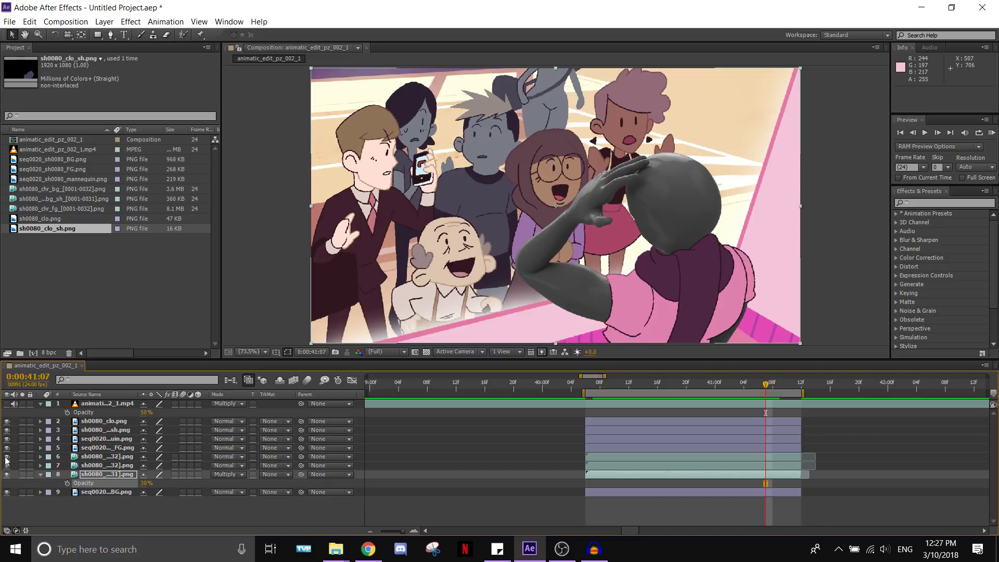
Check what the sh0080_clo clothing layer and its shadow layer contribute by switching their visibility off and on
left_click(103, 421)
left_click(6, 421)
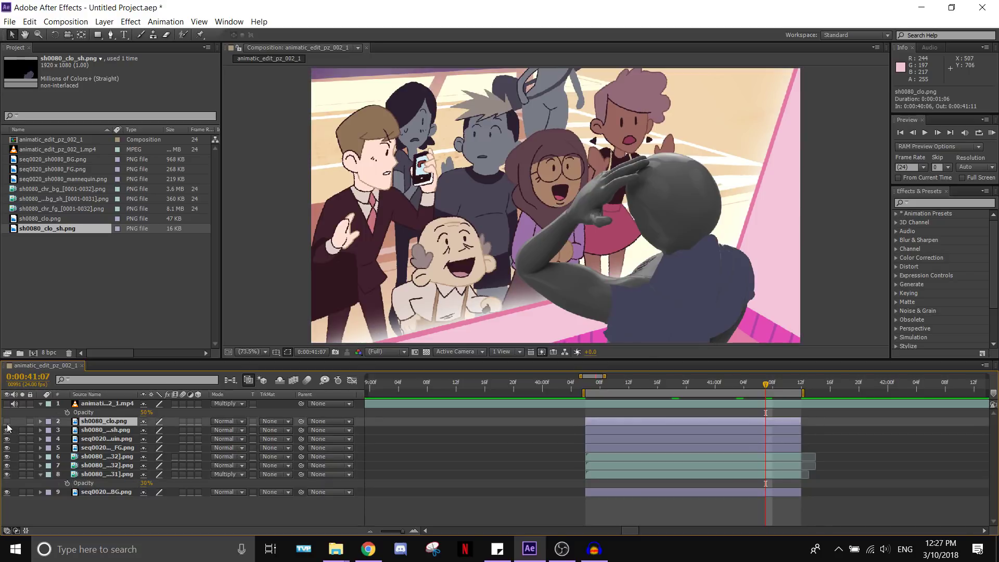
left_click(7, 421)
left_click(7, 430)
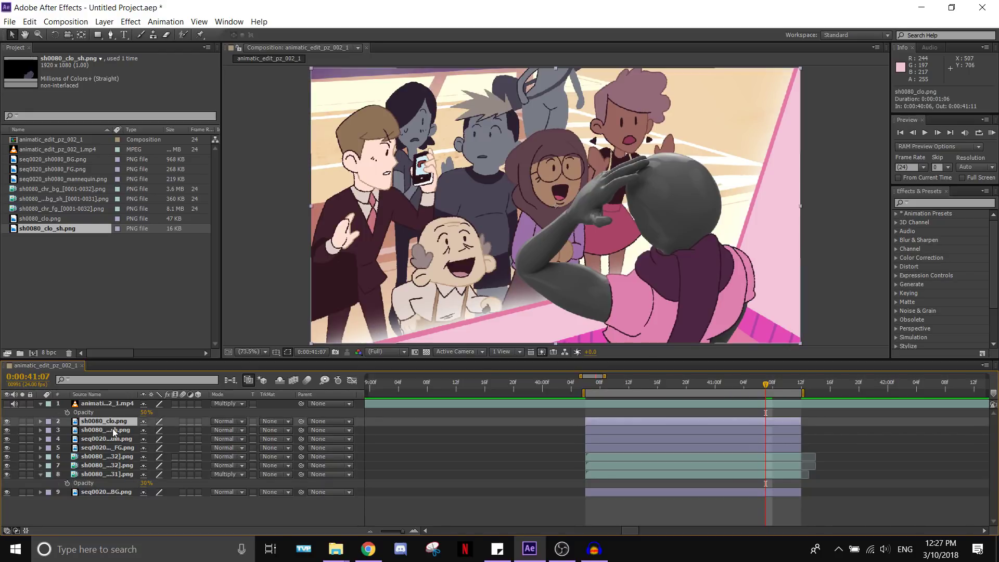
Move the sh0080_clo_sh layer above sh0080_clo and set its blending mode to Multiply
left_click_drag(114, 430, 117, 422)
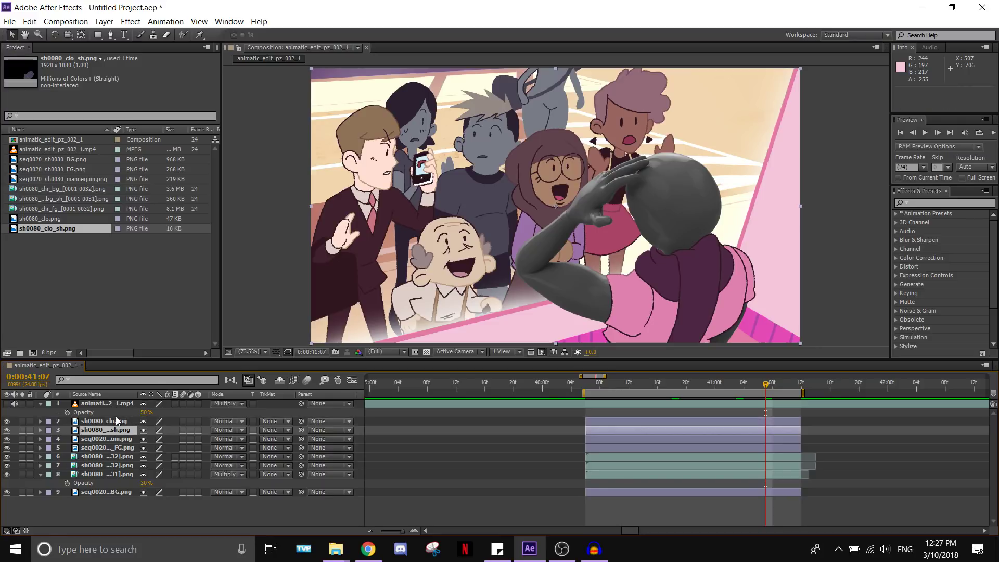
left_click(111, 420)
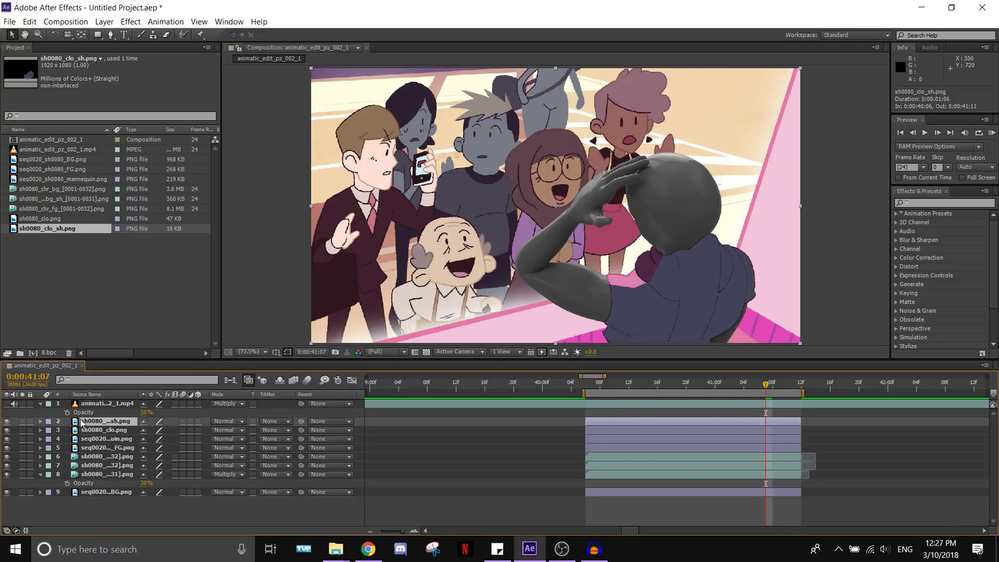
left_click(246, 423)
left_click(279, 120)
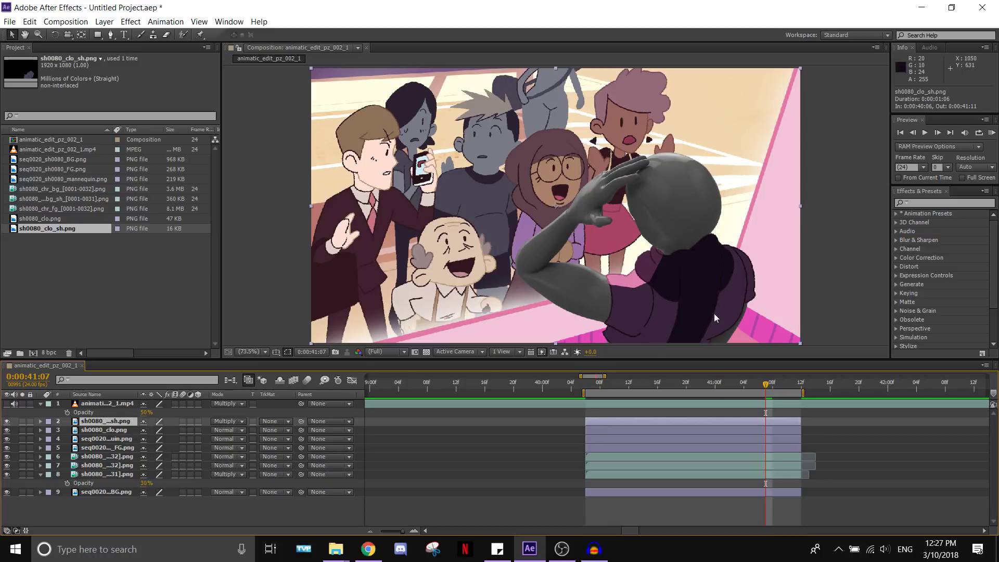
Set the opacity of the sh0080_clo_sh clothing shadow layer to 50%
key("t")
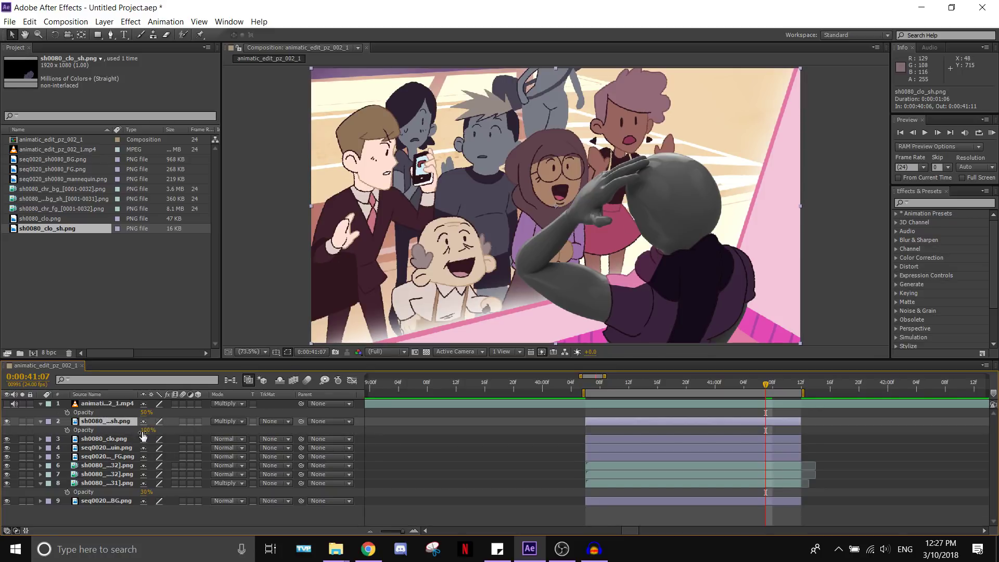
left_click(148, 430)
key("Return")
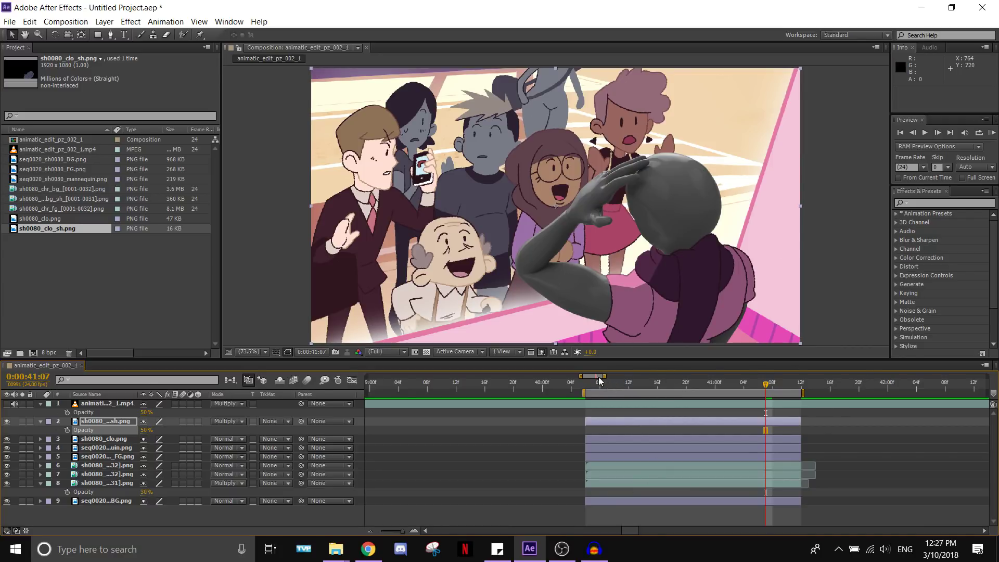
Scrub through the shot to 0:00:40:23 and check the sh0080_chr_fg sequence by switching its visibility off and on
left_click_drag(599, 383, 636, 383)
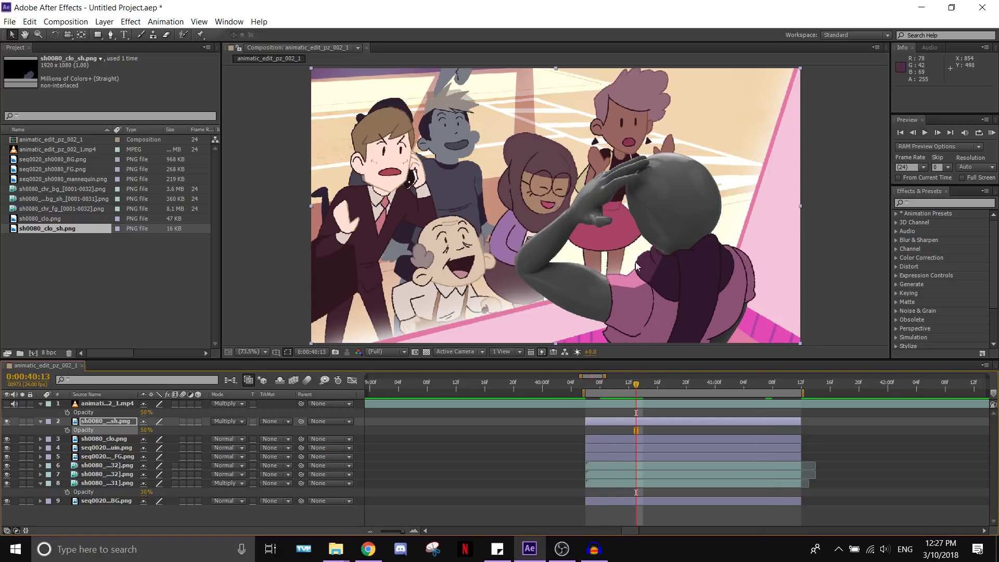
left_click_drag(599, 390, 704, 413)
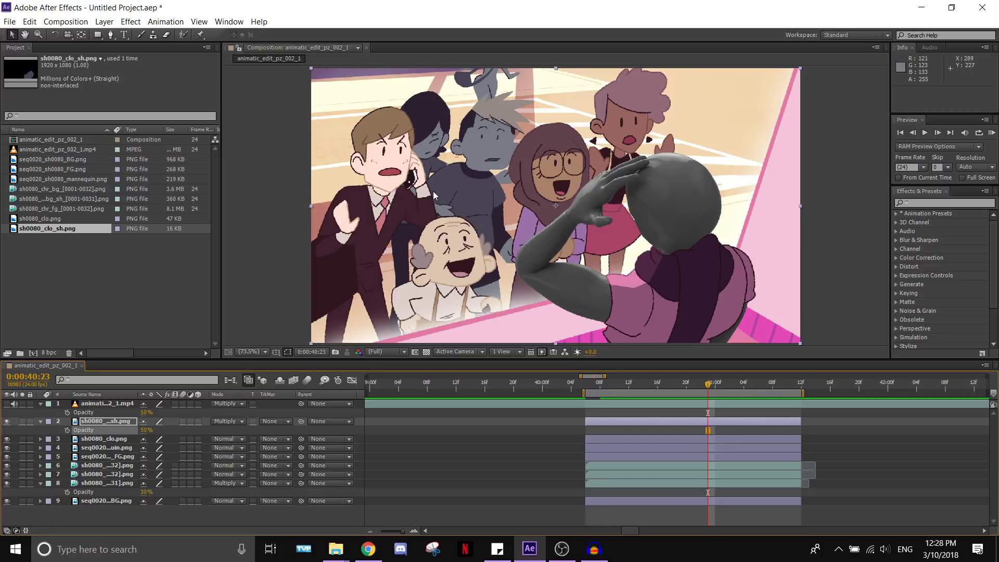
left_click(93, 465)
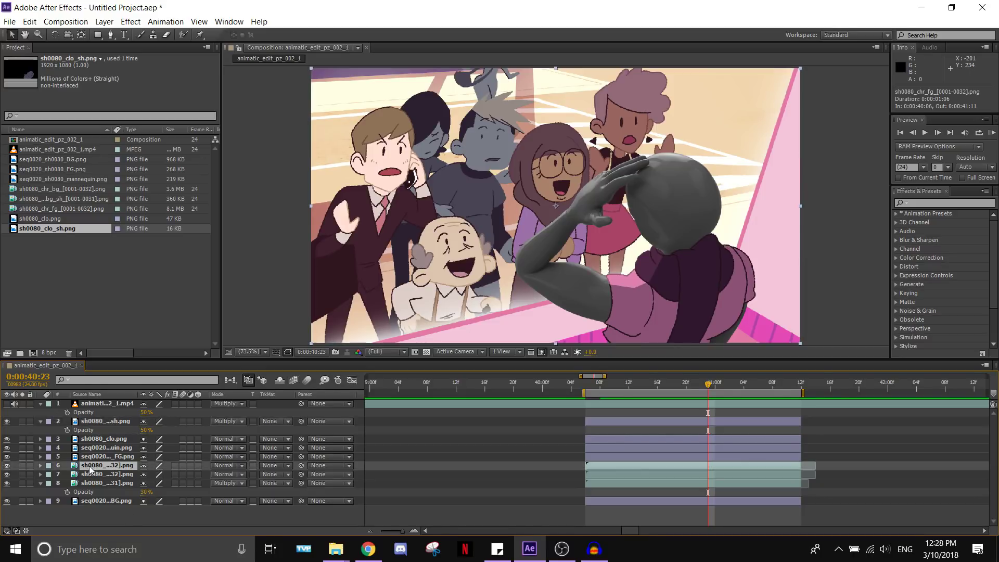
left_click(7, 466)
left_click(7, 465)
Find the Change Color effect and apply it to the sh0080_chr_fg sequence
left_click(941, 203)
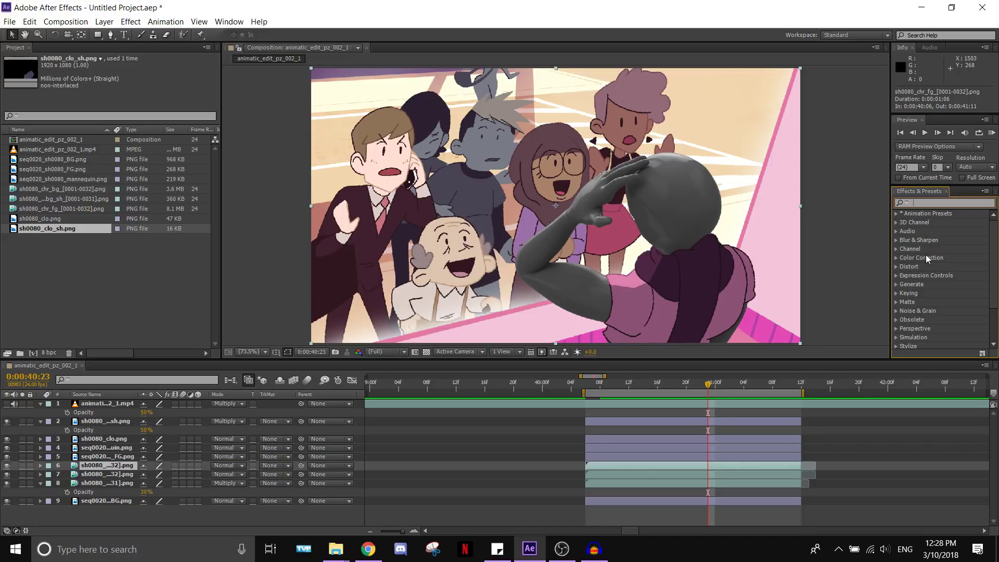
type("change")
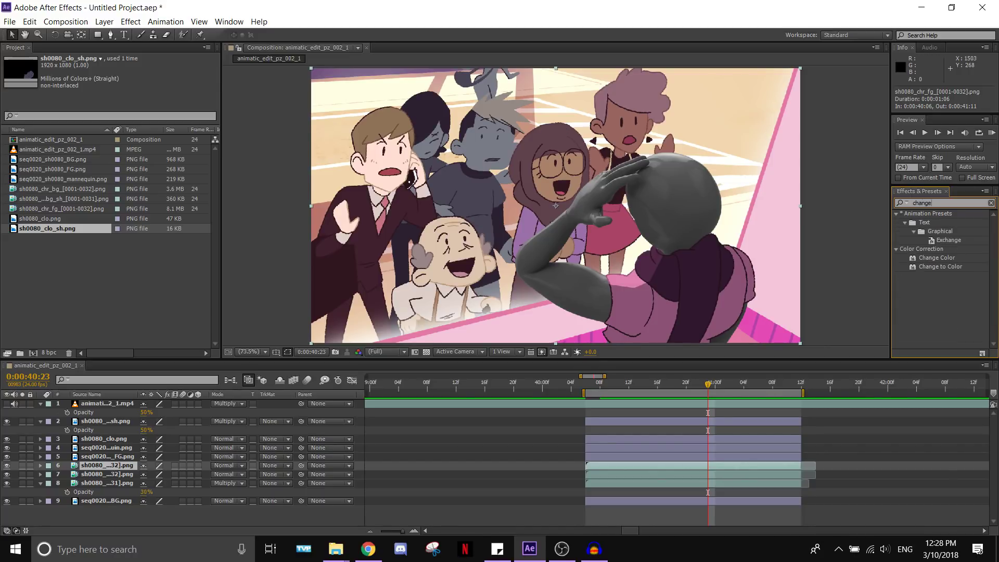
type(" co")
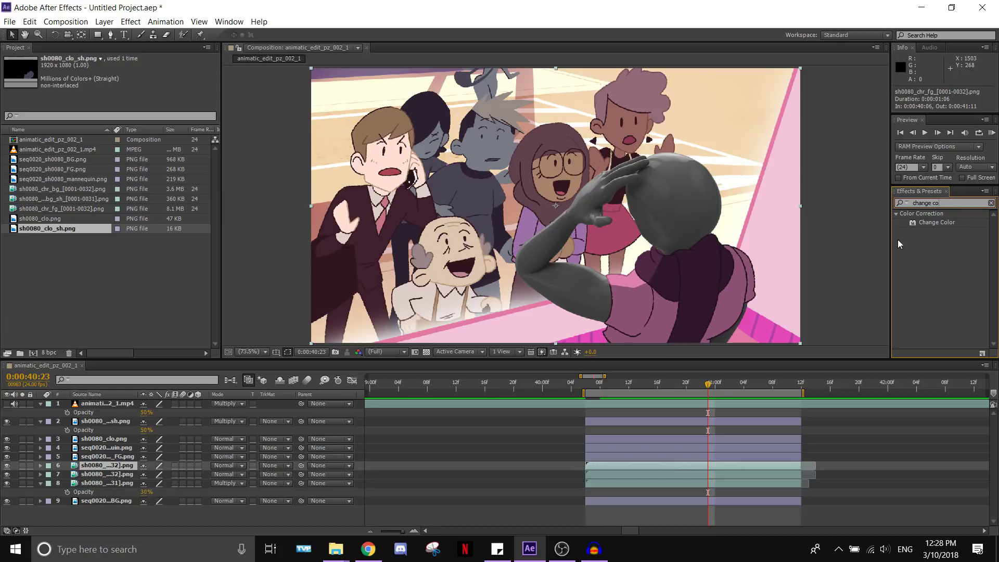
left_click(913, 223)
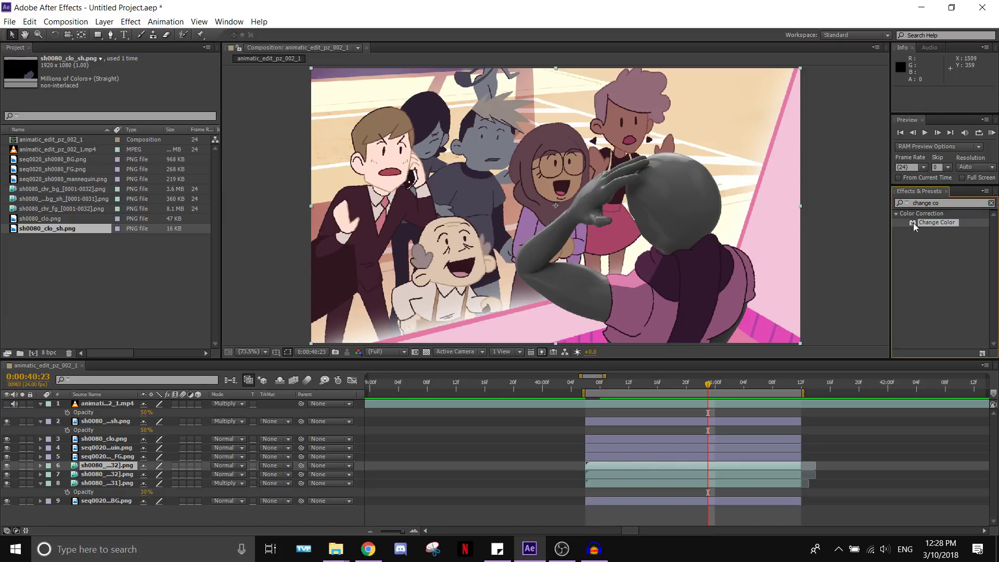
left_click_drag(933, 223, 713, 467)
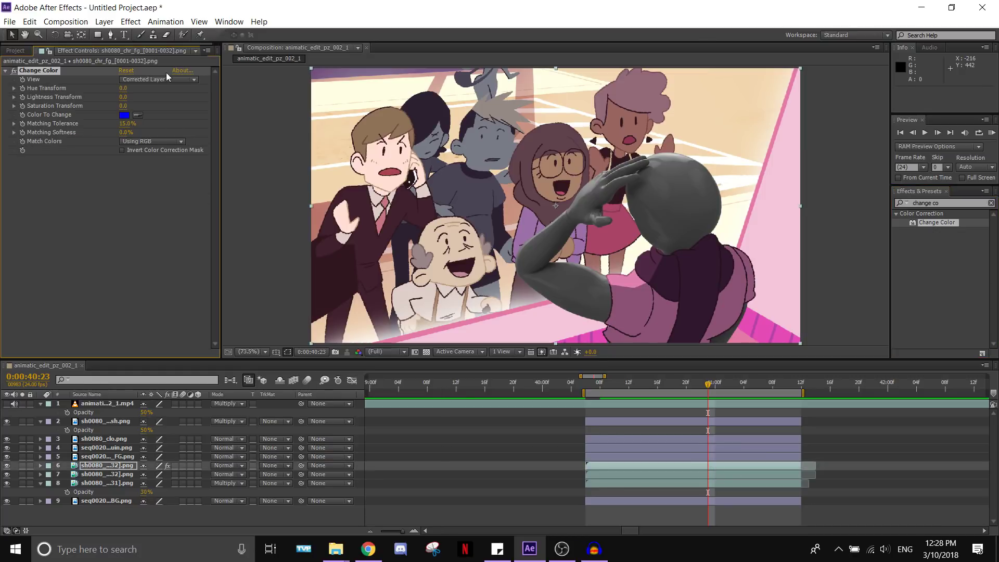
Sample the light skin of the man on the phone as the Color To Change and try out the Lightness Transform
left_click(138, 113)
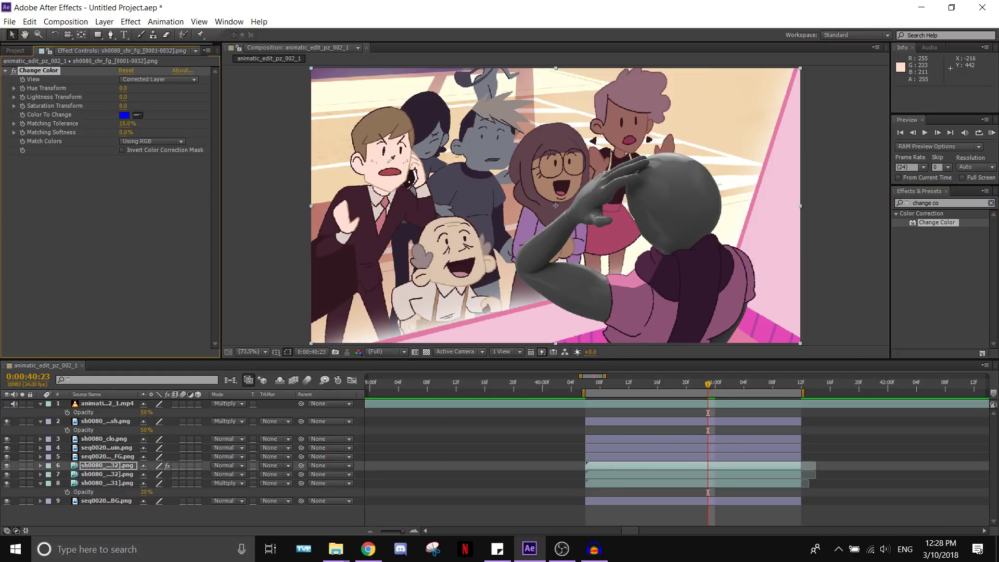
left_click(388, 164)
left_click_drag(121, 100, 128, 102)
left_click(128, 102)
type("0")
left_click(135, 282)
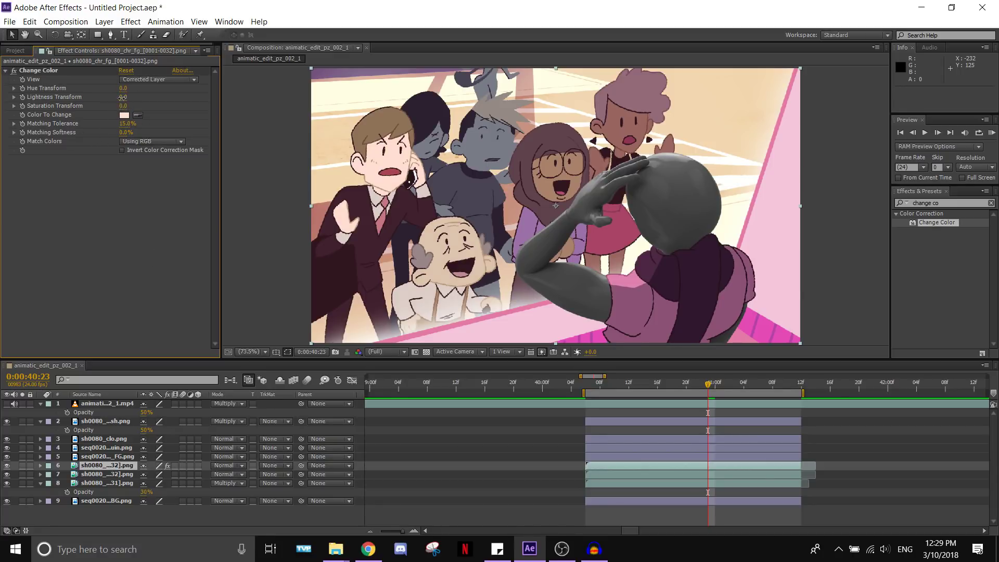
Tune Change Color to Lightness -10, Saturation 17, Matching Tolerance 11% and Matching Softness 1%, with a slight positive hue shift
left_click_drag(123, 97, 123, 123)
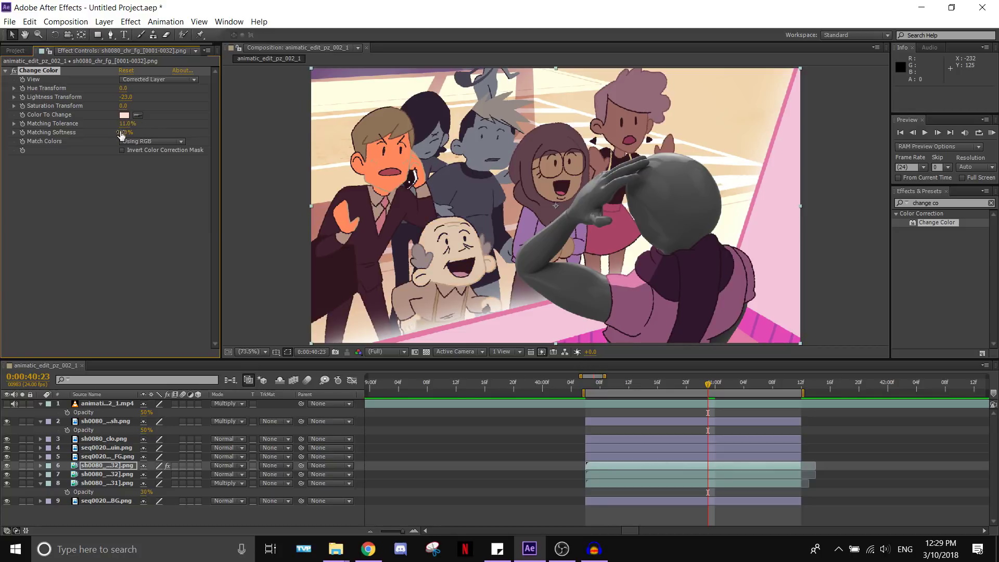
left_click_drag(121, 132, 120, 132)
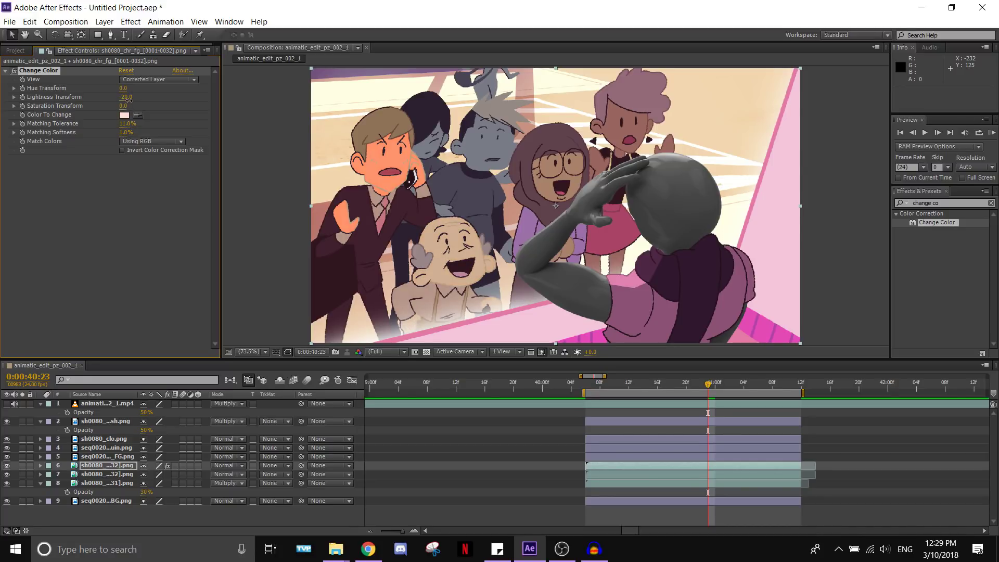
left_click_drag(128, 100, 142, 105)
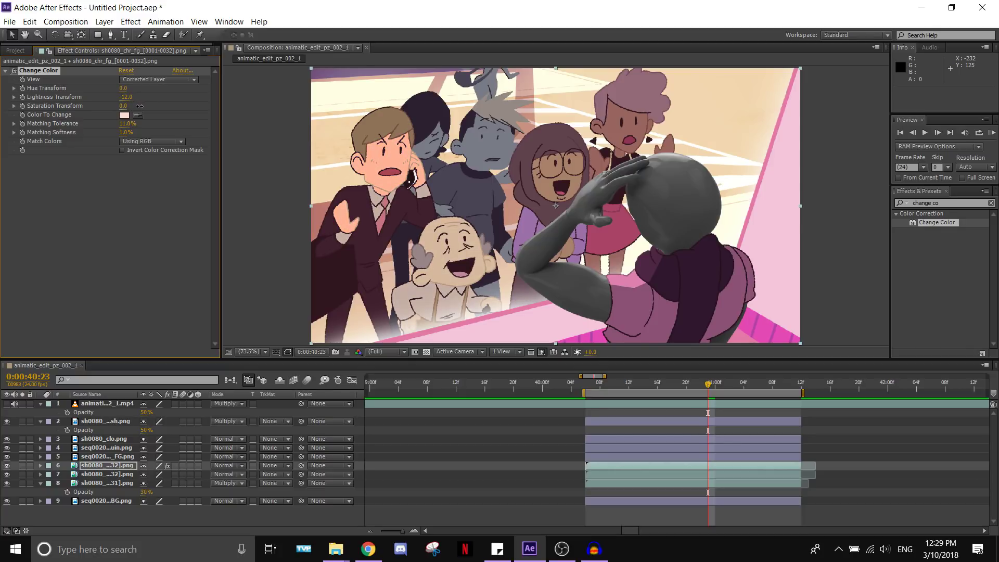
left_click_drag(122, 106, 127, 106)
left_click_drag(133, 108, 127, 89)
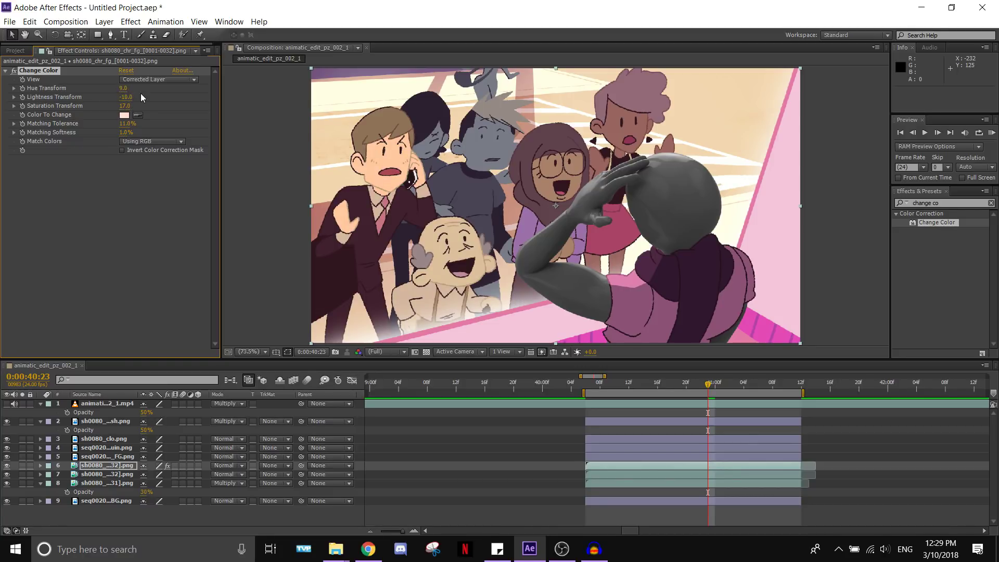
Compare the man's skin tone with and without the Change Color effect by repeatedly switching the effect off and on
left_click(15, 71)
left_click(15, 71)
left_click(14, 71)
left_click(14, 71)
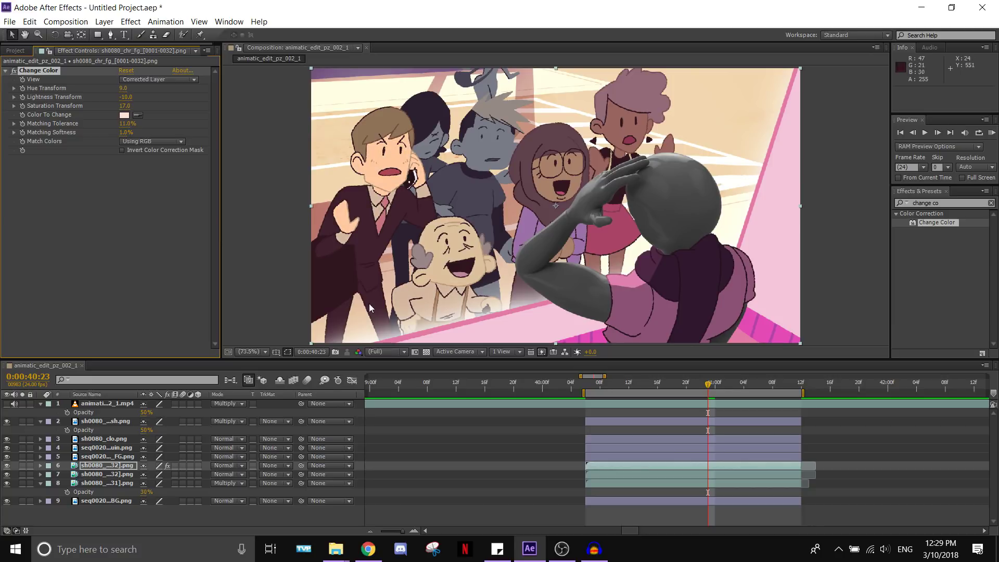
left_click(15, 71)
left_click(15, 70)
left_click(15, 71)
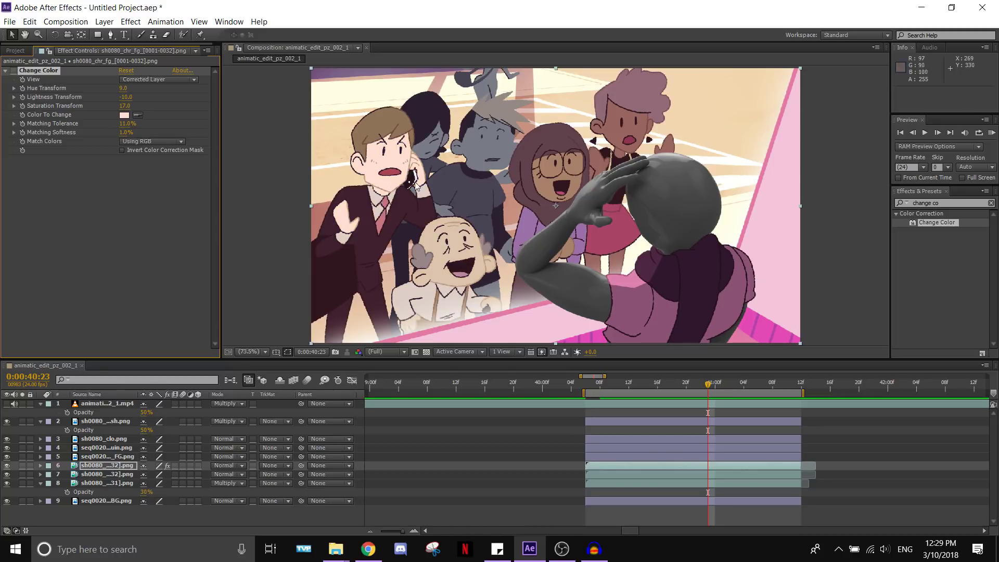
Re-enable the Change Color effect and set its Lightness Transform to -8 and Matching Tolerance to 10%
left_click(15, 70)
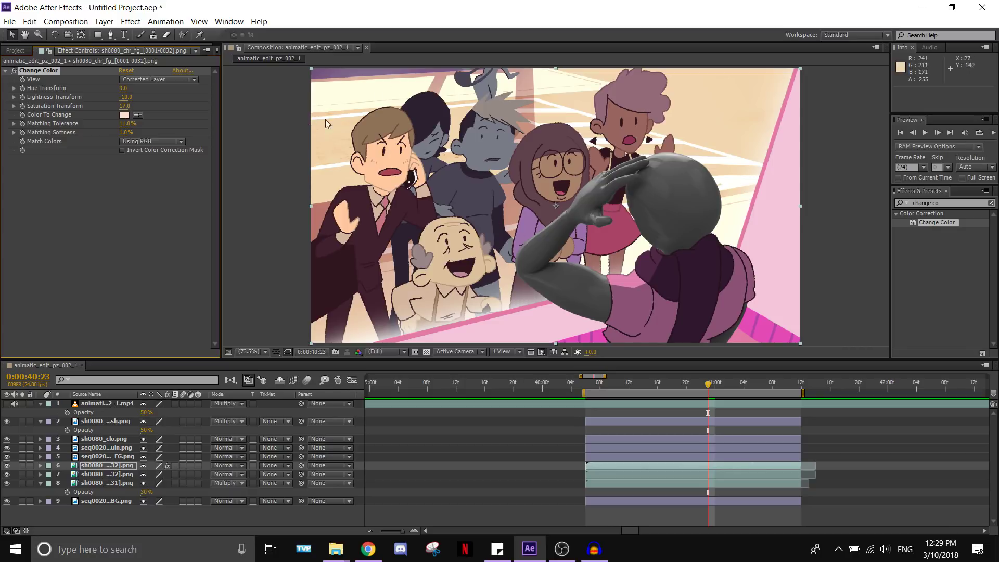
left_click(124, 98)
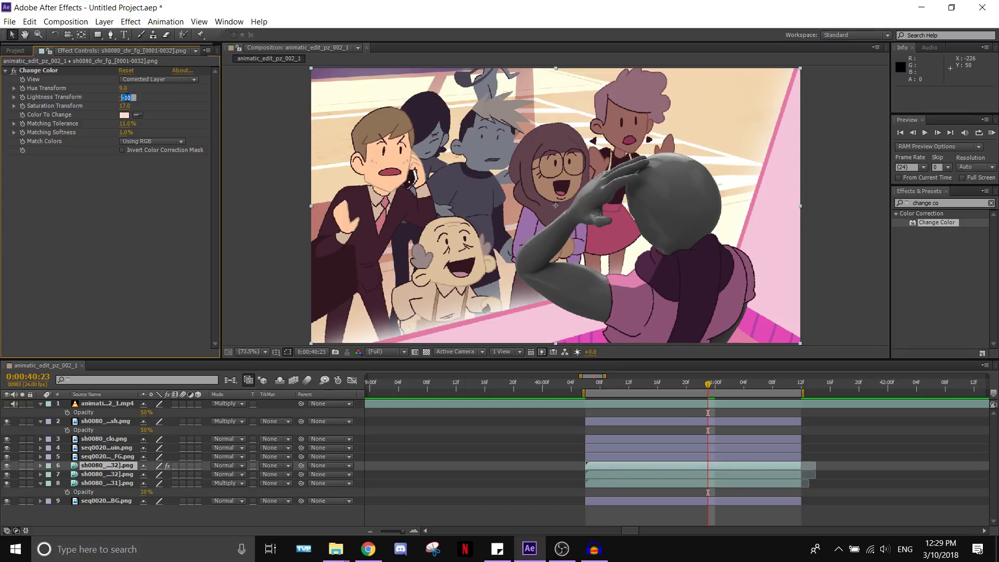
type("-8")
key("Return")
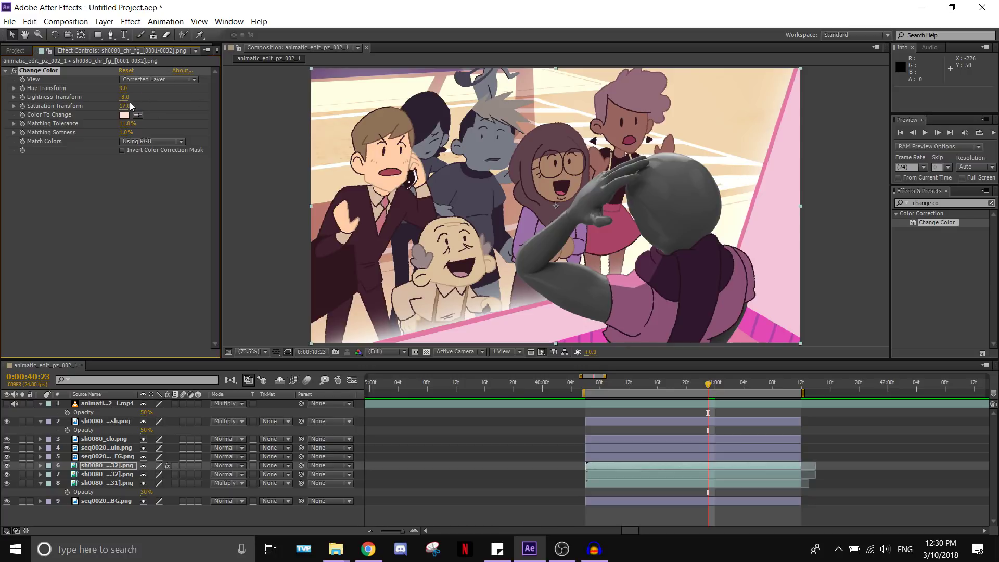
left_click(125, 124)
type("10")
key("Return")
left_click(168, 189)
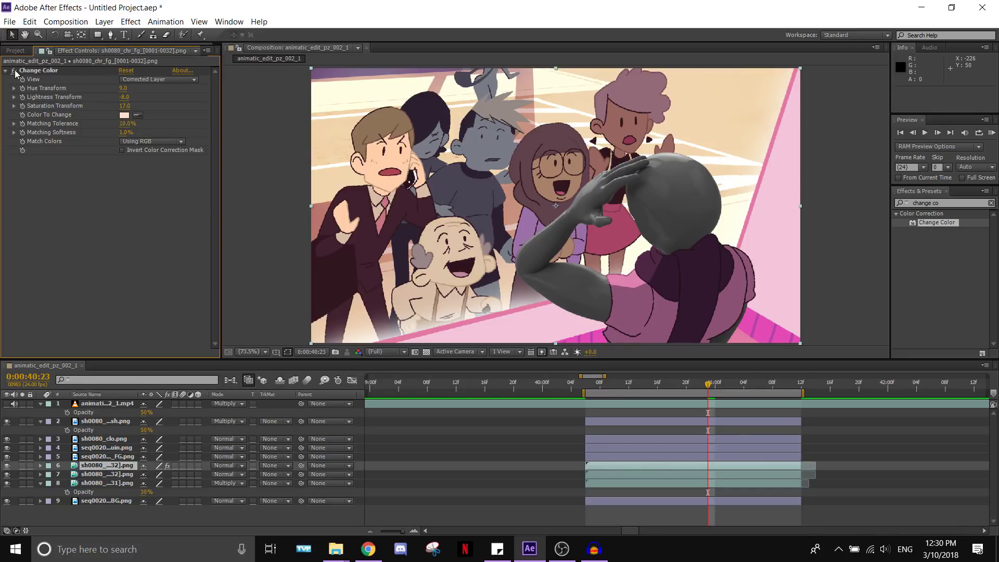
Compare the characters' skin tones with and without the adjusted Change Color effect by switching it off and on
left_click(14, 71)
left_click(14, 71)
left_click(14, 70)
left_click(14, 70)
left_click(14, 71)
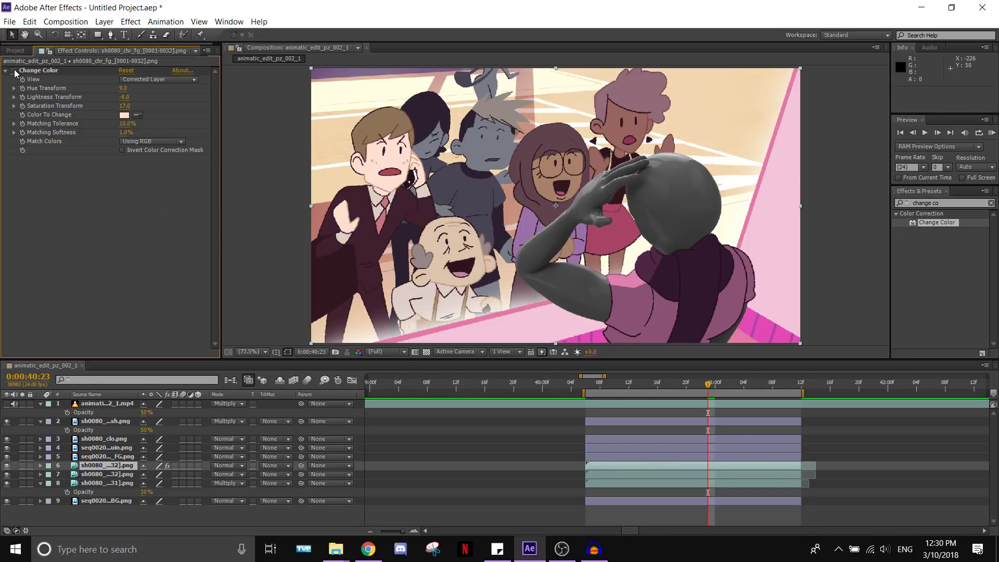
left_click(14, 71)
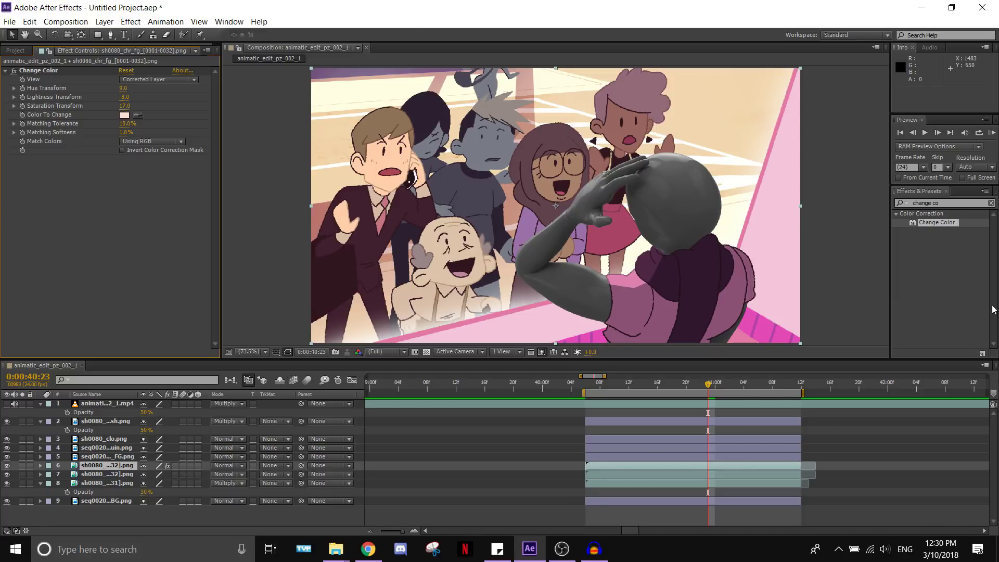
Add a new adjustment layer and trim it to the span of the shot's artwork, from 0:00:40:06 to 0:00:41:11
left_click(992, 203)
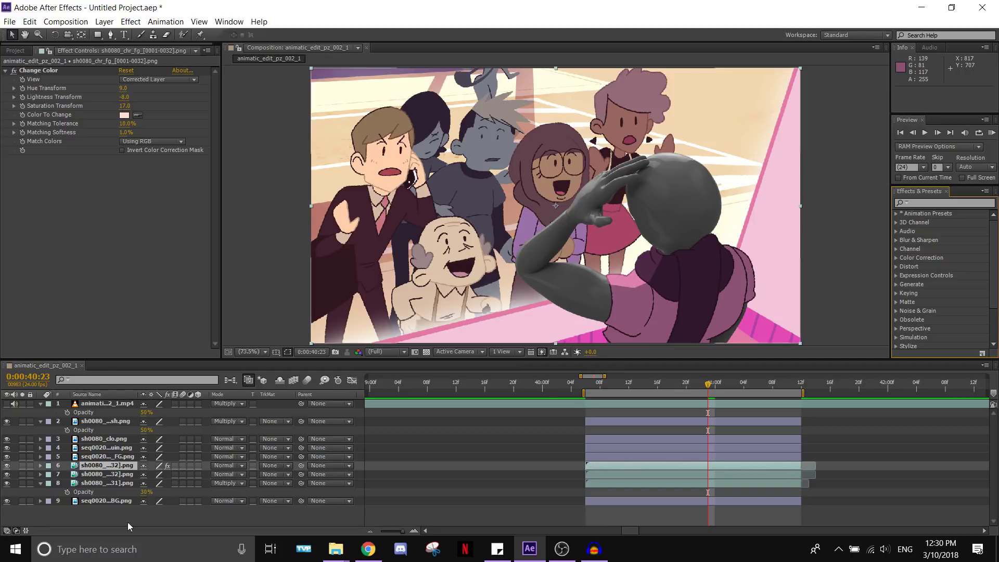
right_click(112, 513)
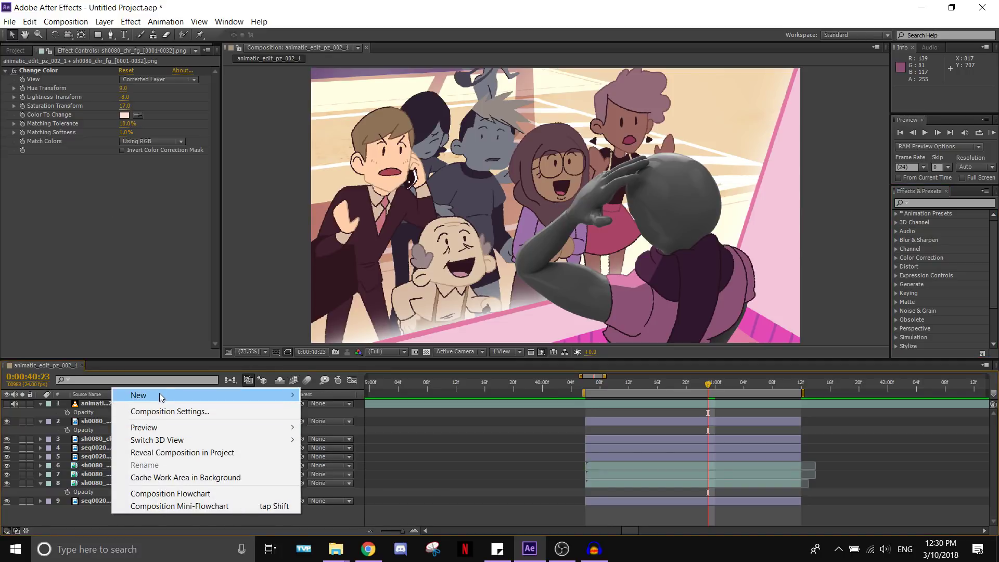
mouse_move(201, 398)
left_click(370, 486)
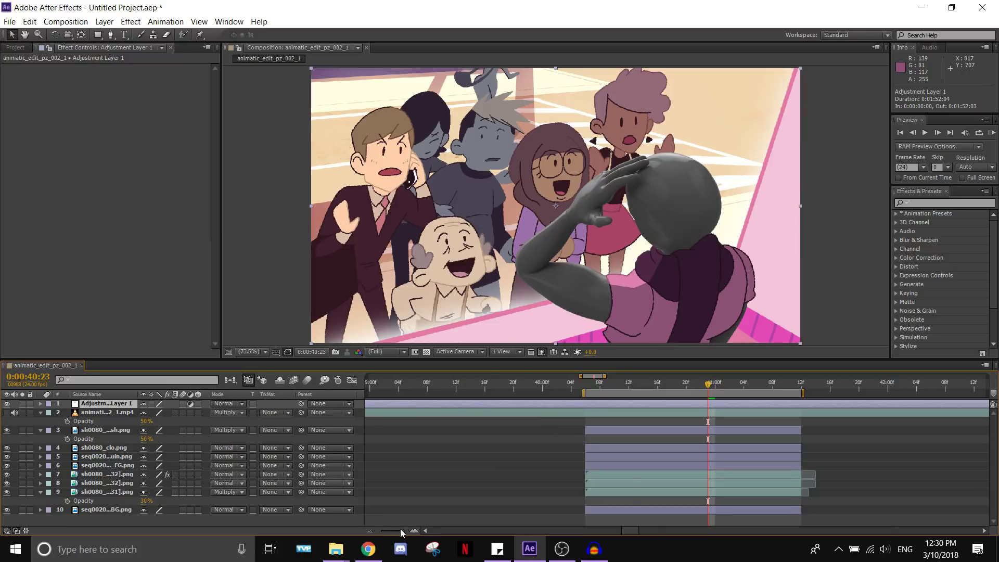
left_click_drag(401, 528, 374, 532)
left_click_drag(368, 404, 585, 418)
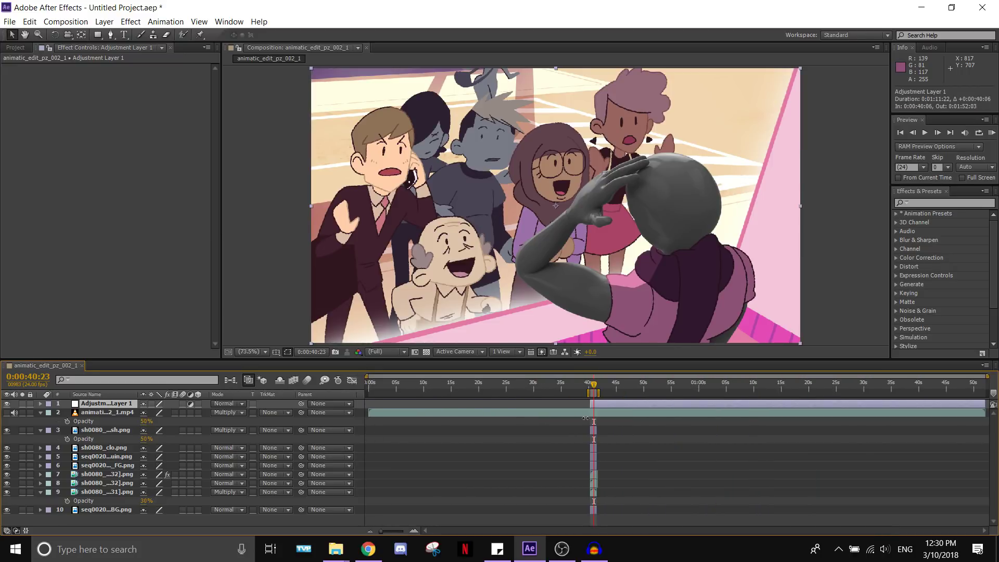
left_click_drag(985, 404, 599, 398)
Move the adjustment layer directly below the animatic video layer and give it a red label
left_click_drag(92, 404, 94, 423)
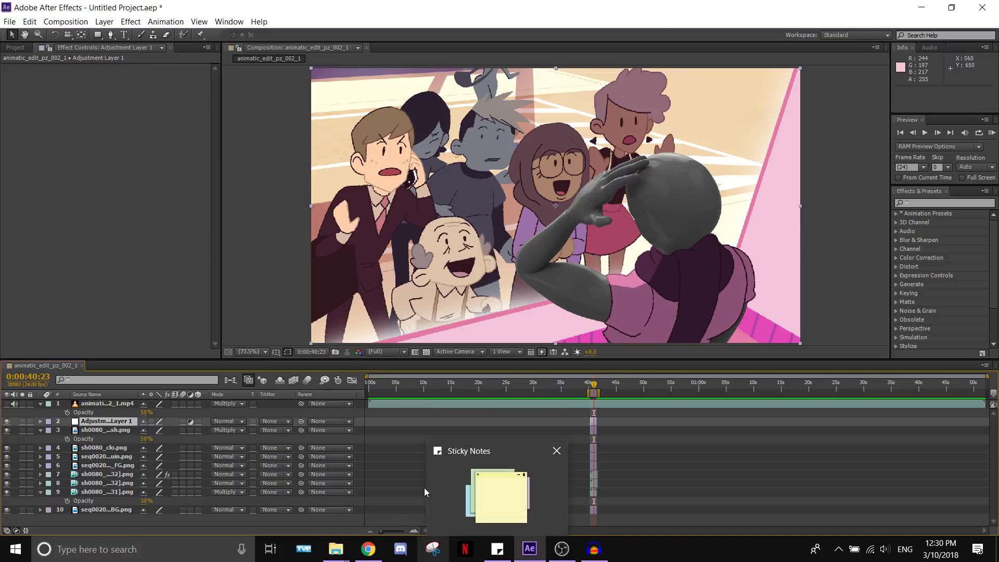
left_click_drag(383, 531, 404, 533)
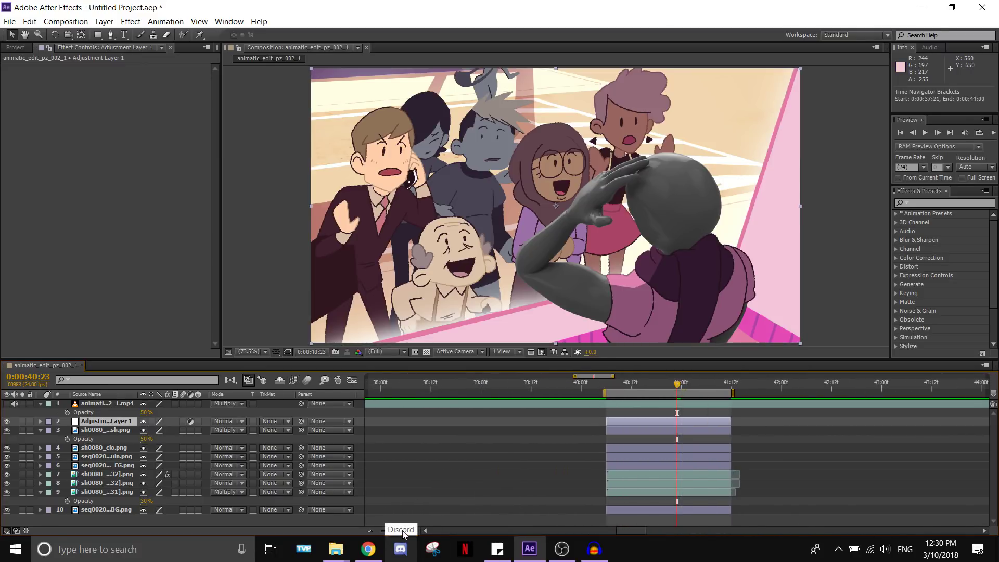
left_click(47, 425)
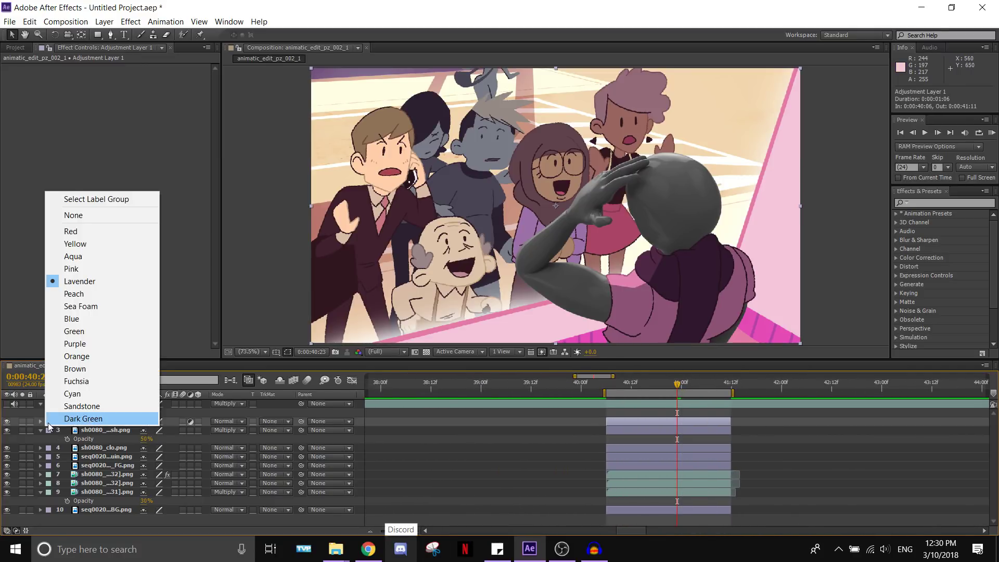
left_click(78, 229)
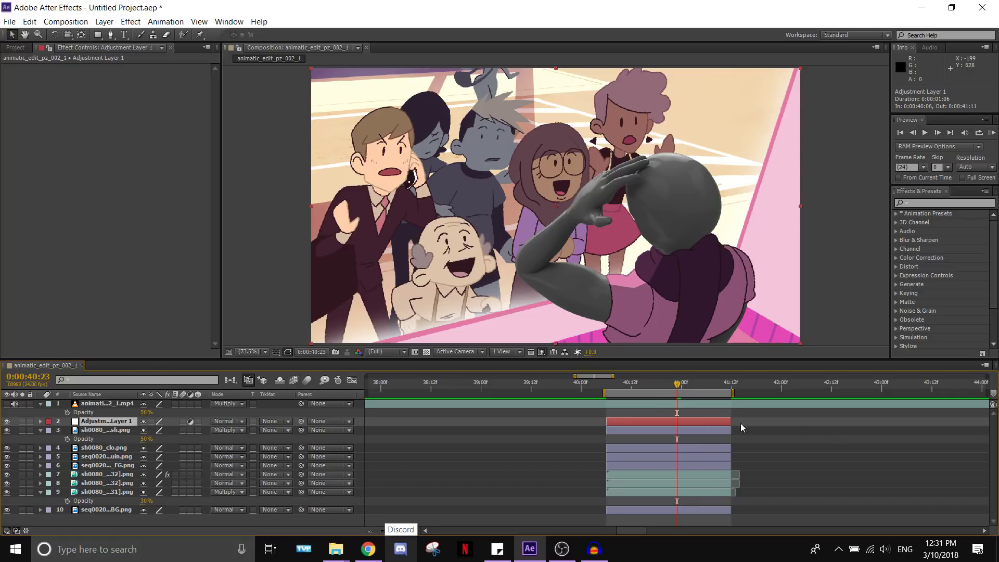
Find the Ramp effect and apply it to the adjustment layer
left_click(946, 203)
type("ramp")
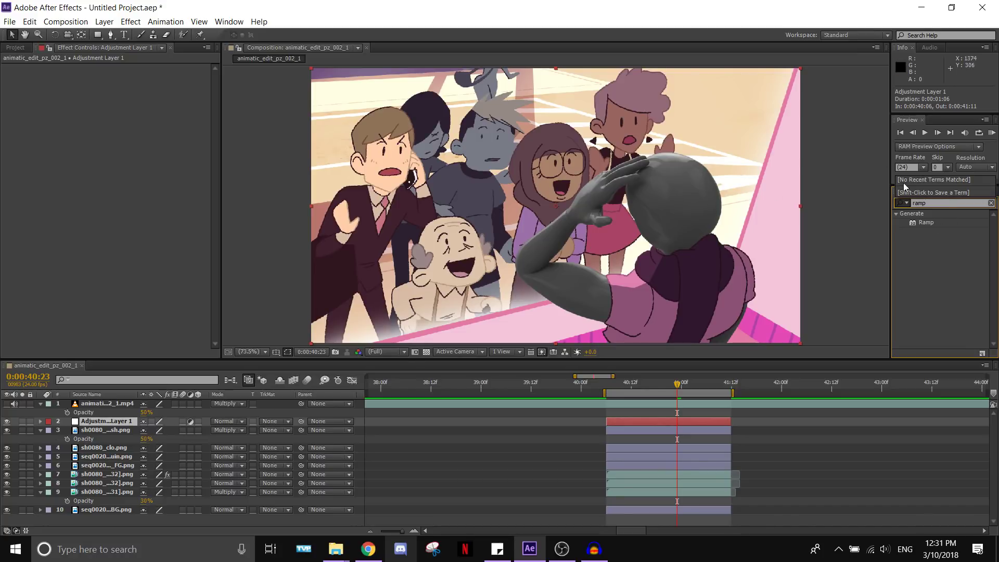
left_click_drag(927, 223, 672, 421)
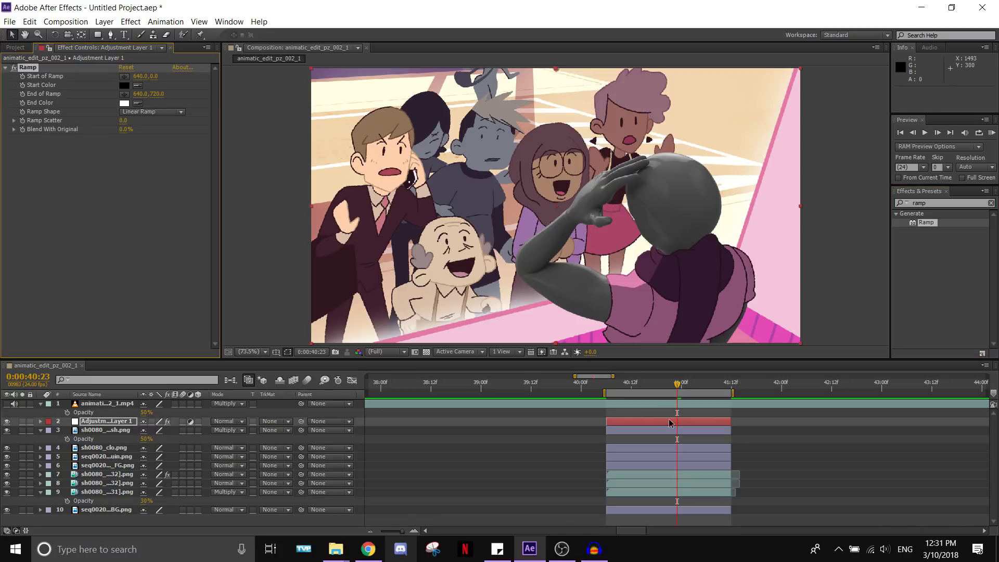
Set the Ramp's Start Color to a pale yellow, FFFBD5
left_click(124, 85)
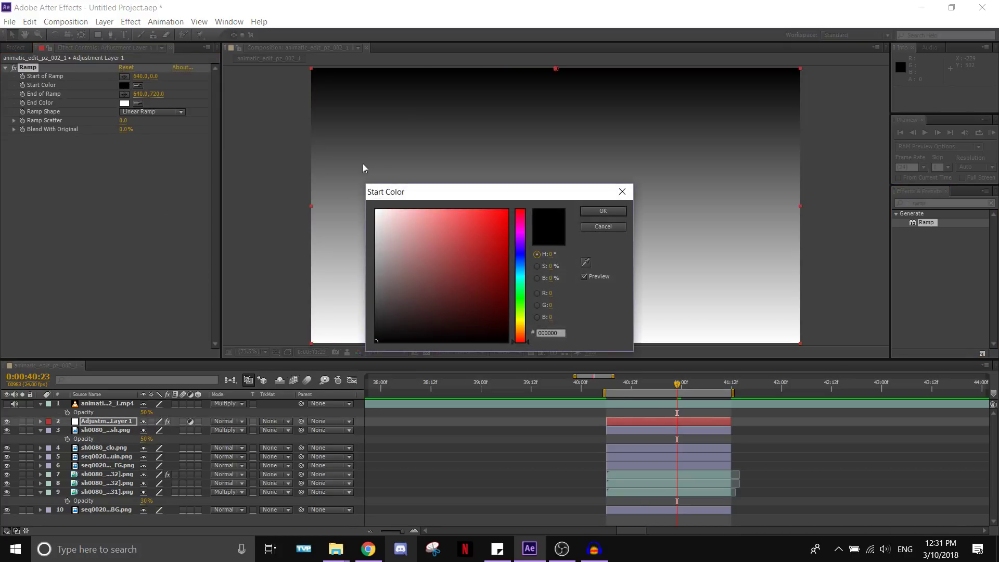
left_click_drag(411, 229, 397, 208)
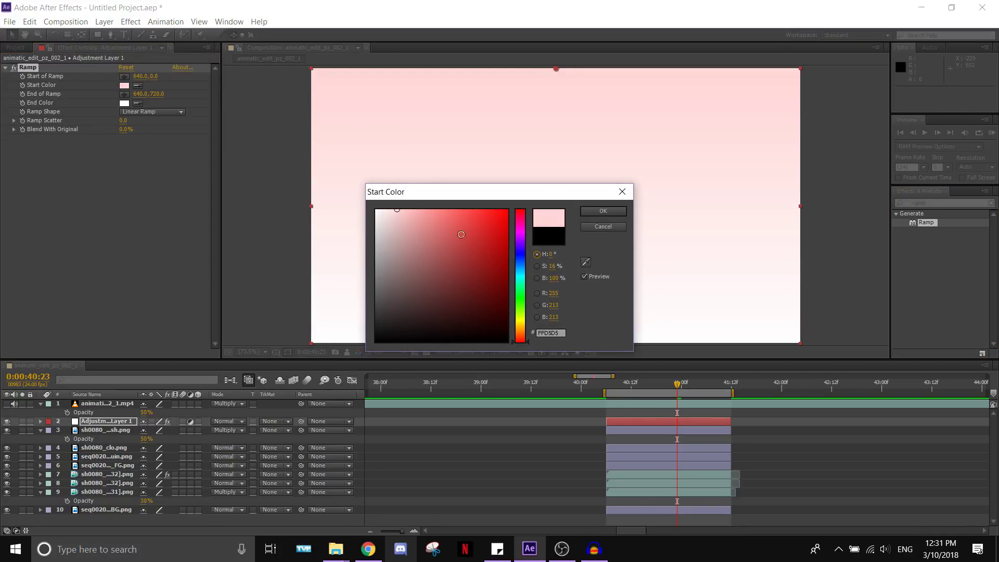
left_click_drag(520, 278, 522, 321)
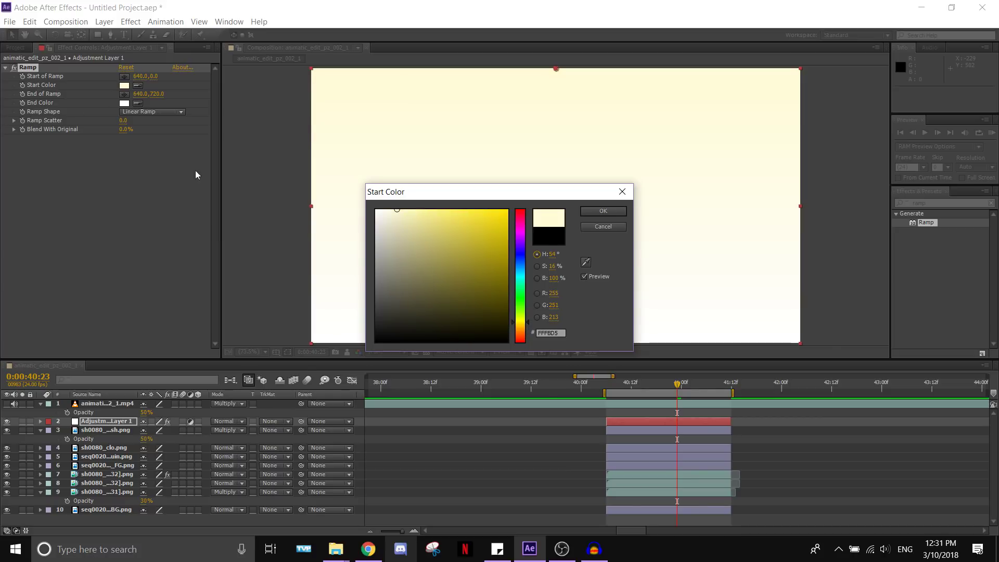
left_click(603, 211)
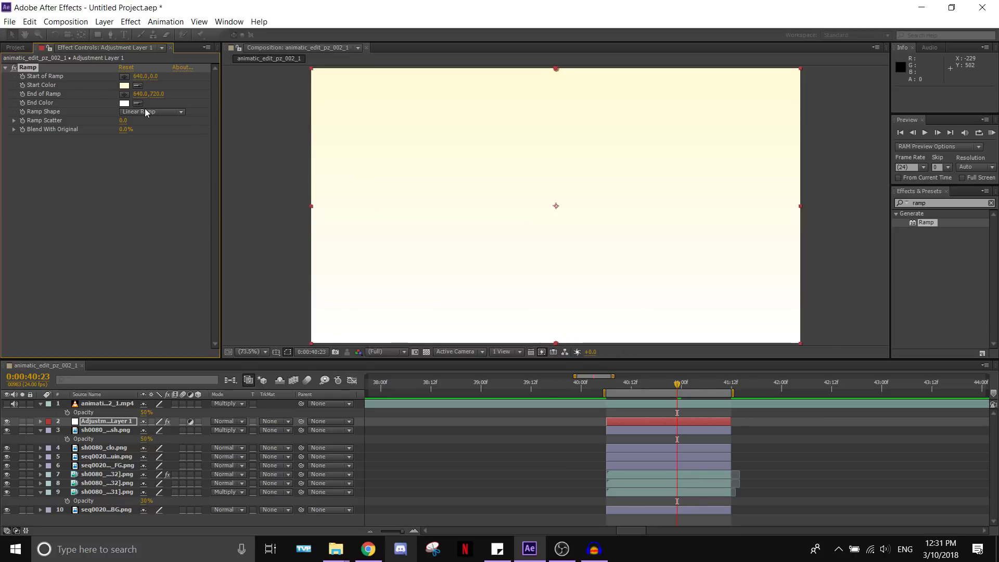
Set the Ramp's End Color to a dark purple, 4C2547
left_click(124, 103)
left_click_drag(523, 331, 519, 229)
mouse_move(422, 298)
left_mouse_down()
mouse_move(420, 310)
mouse_move(430, 300)
mouse_move(415, 301)
mouse_move(426, 310)
mouse_move(443, 303)
left_mouse_up()
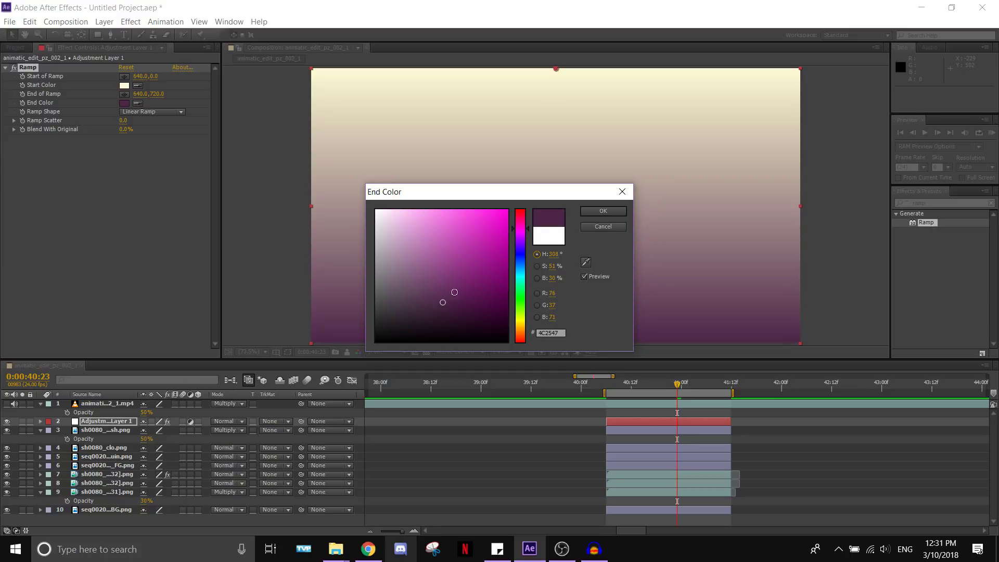
left_click(592, 212)
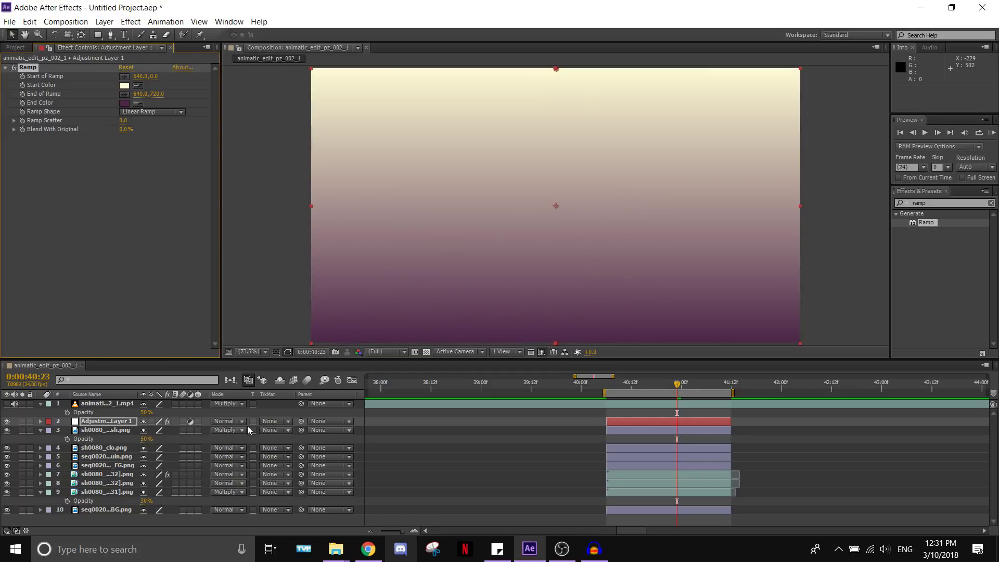
Set the adjustment layer's blending mode to Overlay and its opacity to 15%
left_click(230, 421)
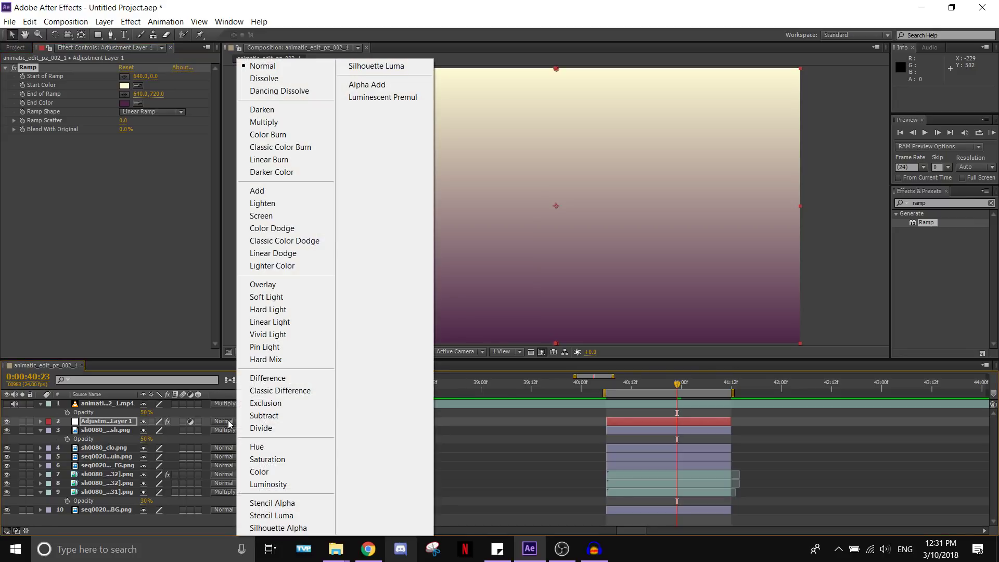
left_click(292, 284)
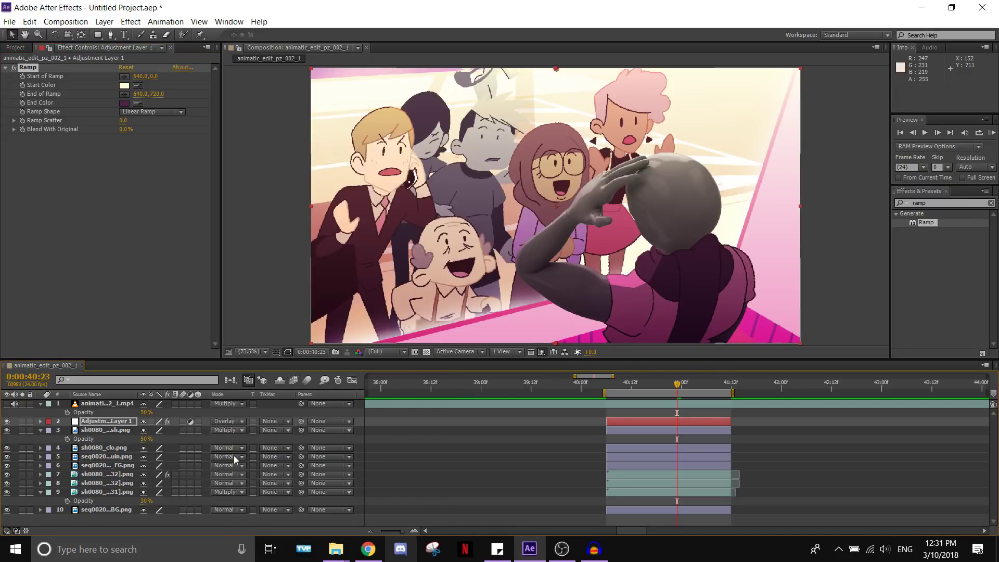
left_click(92, 422)
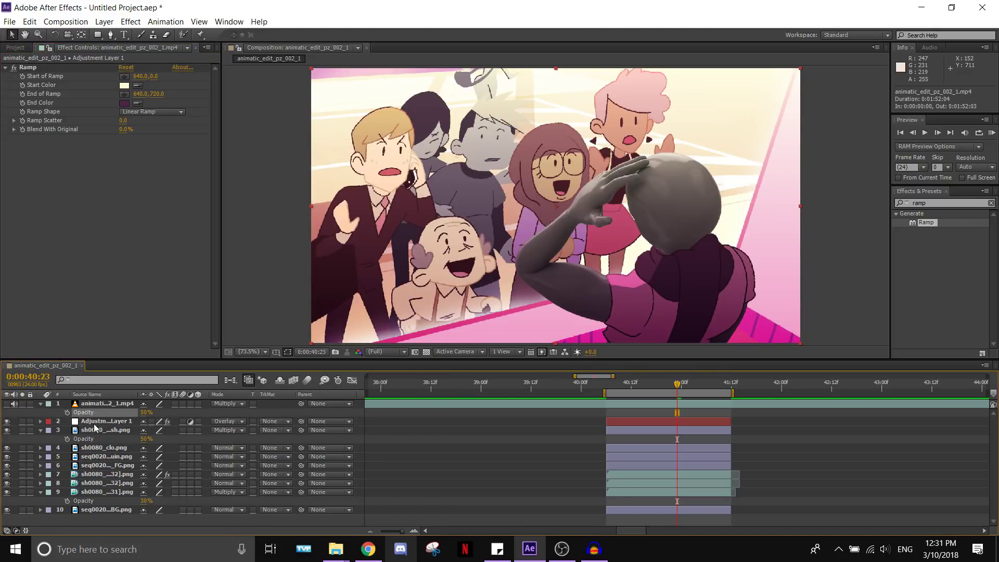
key("t")
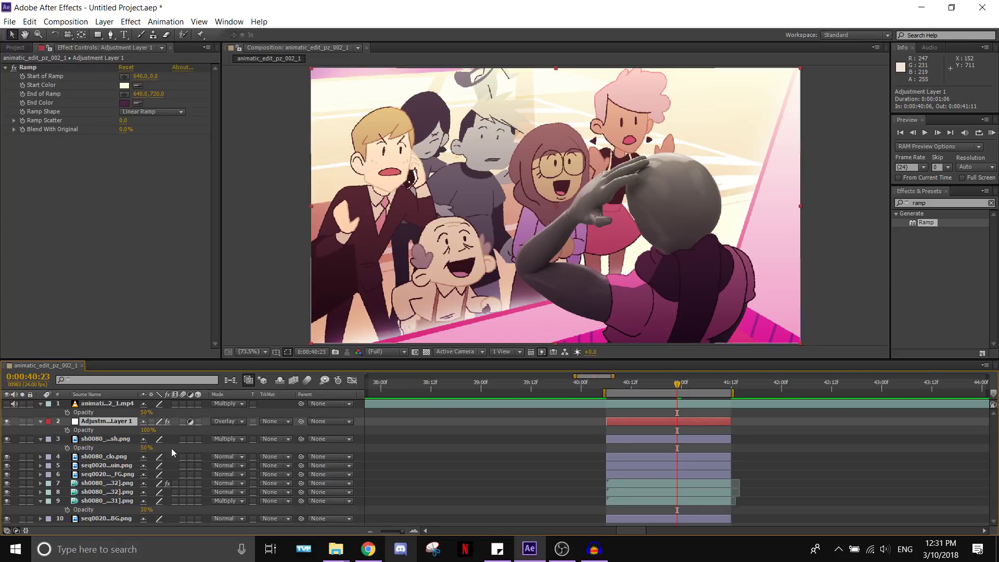
left_click(146, 431)
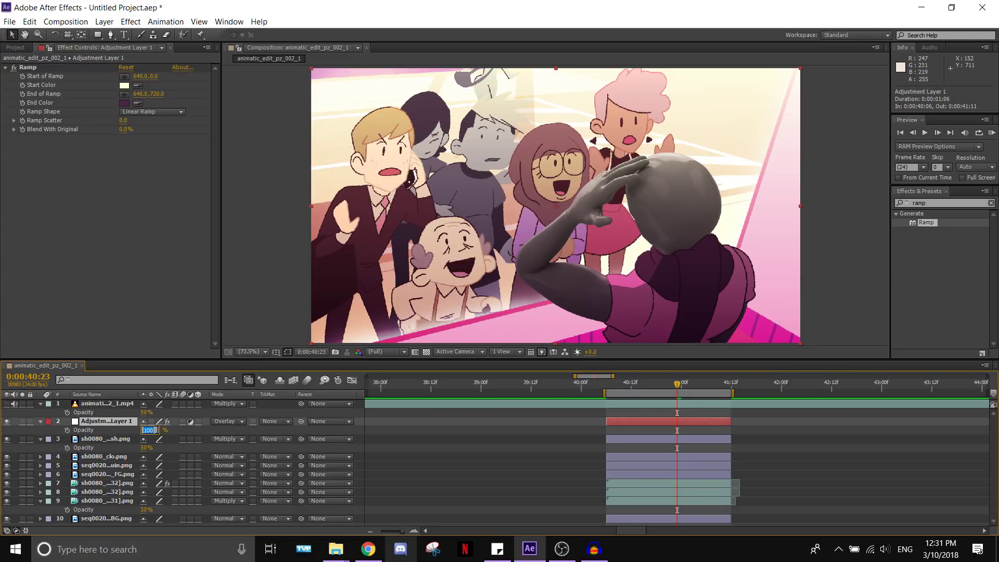
type("15")
key("Return")
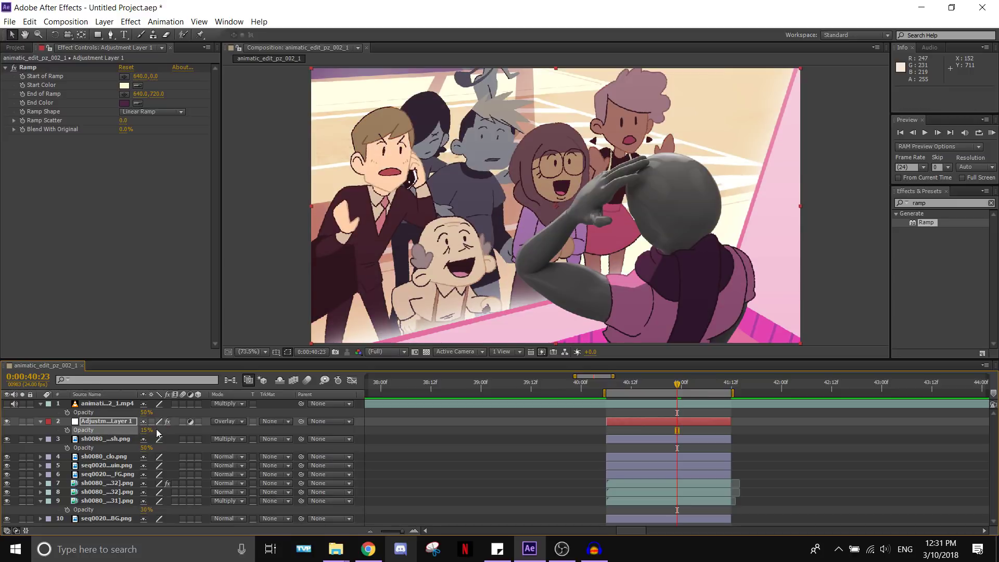
Compare the shot with and without the Ramp adjustment layer by repeatedly switching the layer's visibility off and on
left_click(7, 422)
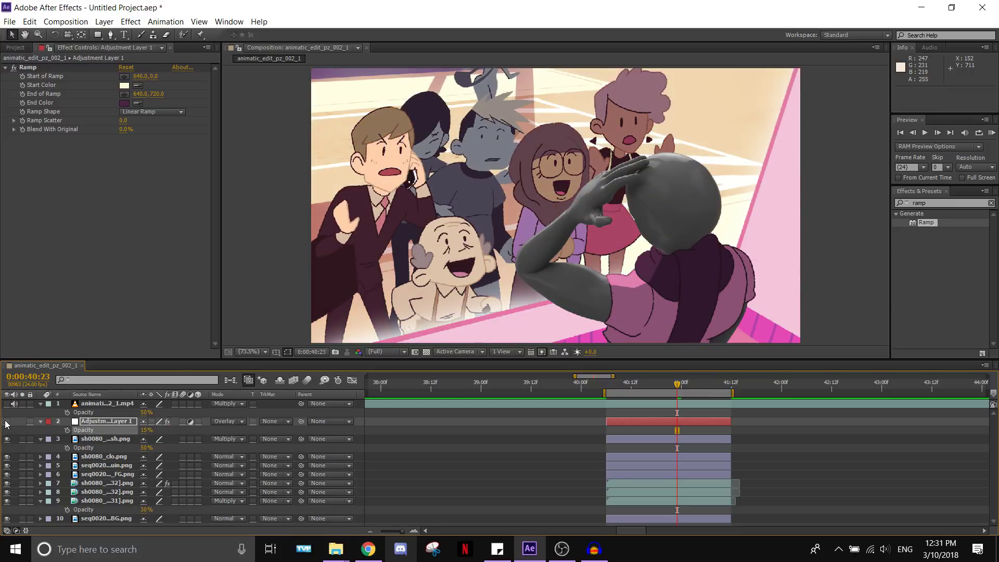
left_click(7, 423)
left_click(7, 423)
left_click(7, 422)
left_click(7, 422)
left_click(6, 423)
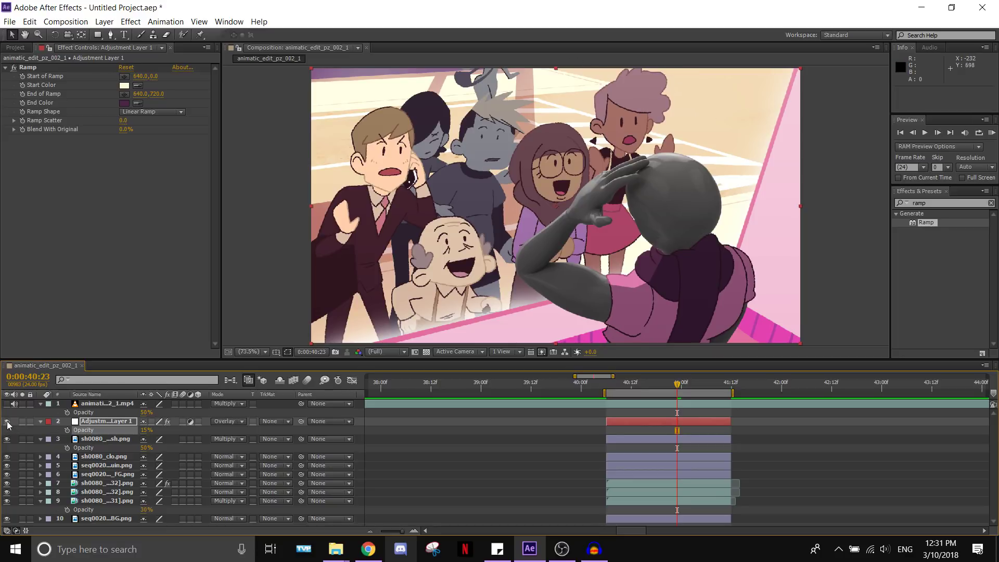
left_click(7, 422)
left_click(7, 422)
left_click(6, 422)
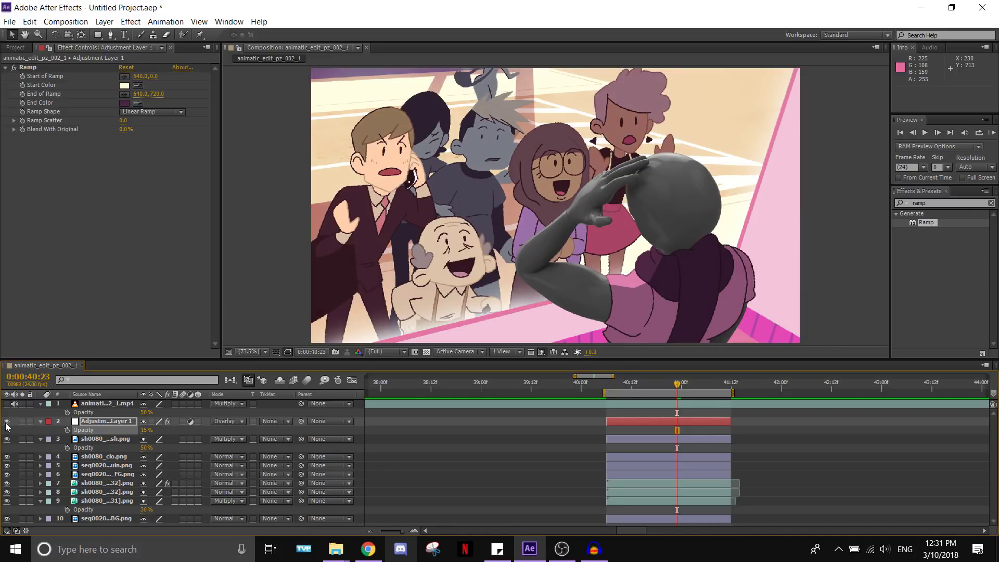
left_click(6, 422)
left_click(6, 423)
left_click(6, 422)
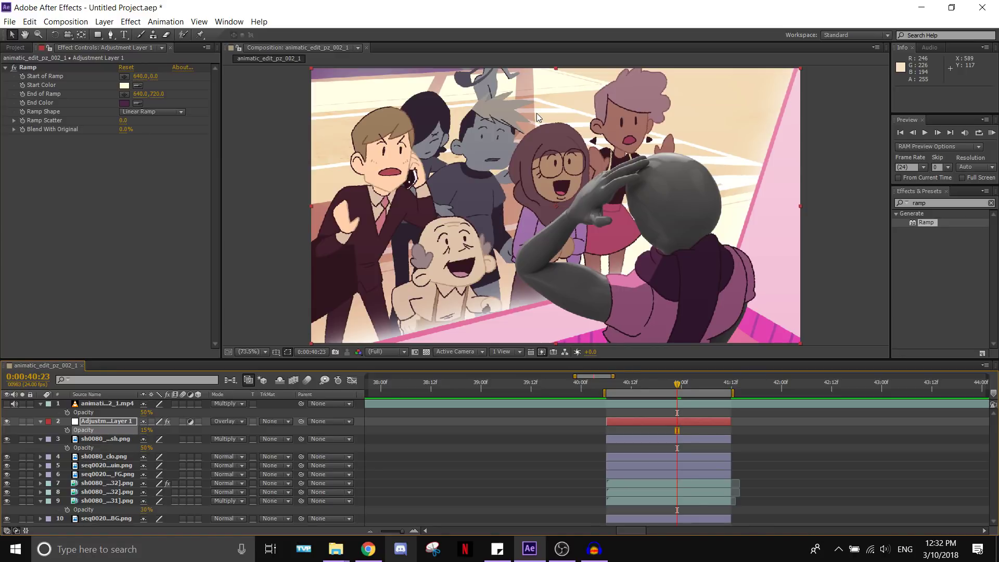
Collapse the expanded opacity properties of the layers in the timeline
left_click(41, 421)
left_click(40, 404)
left_click(40, 422)
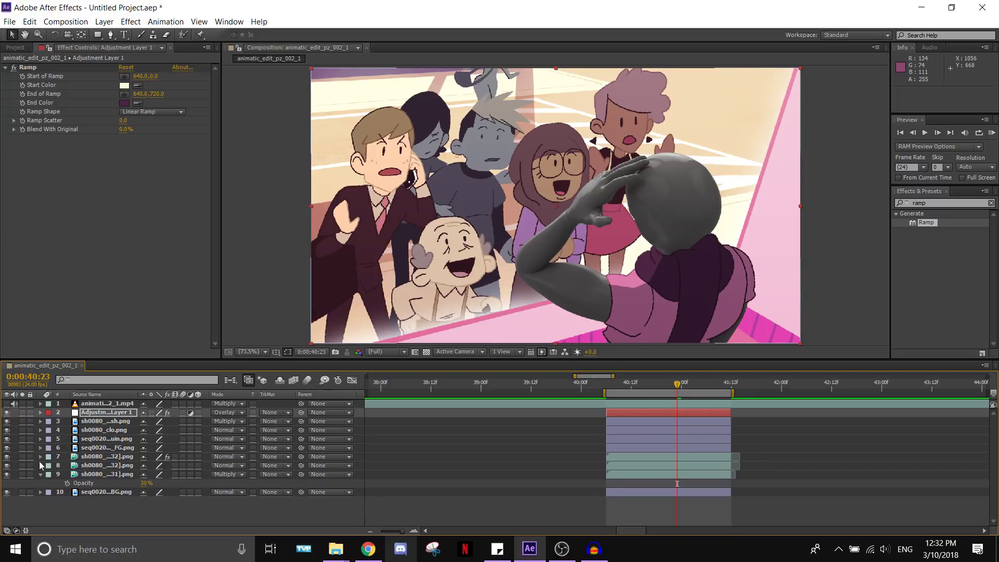
left_click(42, 477)
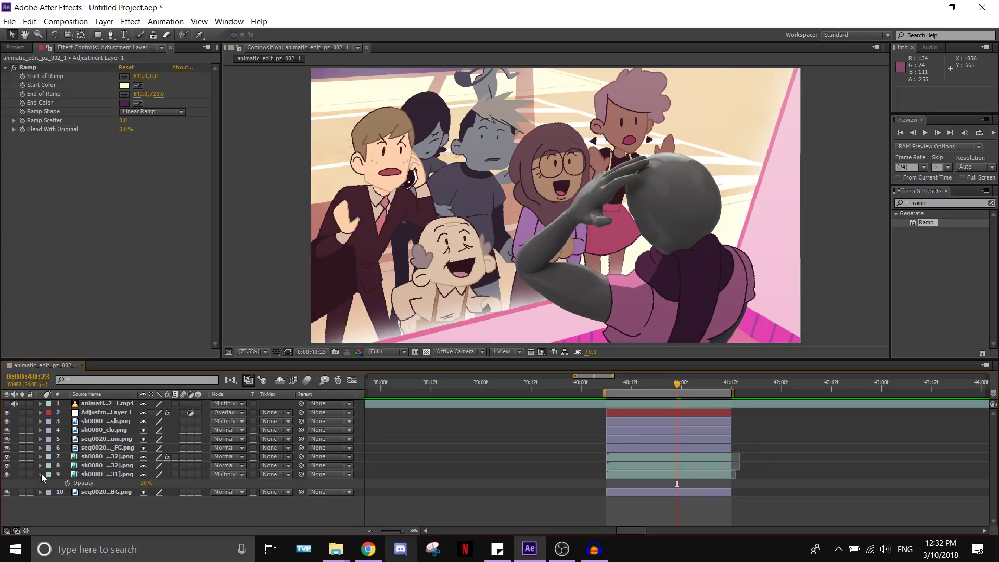
left_click(42, 473)
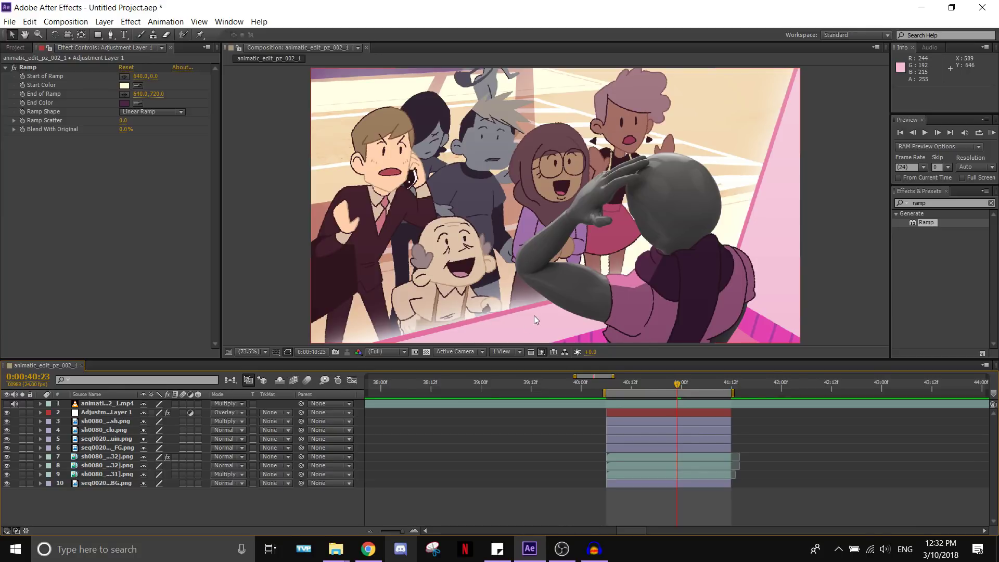
Check the clothing shadow layer sh0080_clo_sh.png by switching its visibility off and back on
left_click(106, 421)
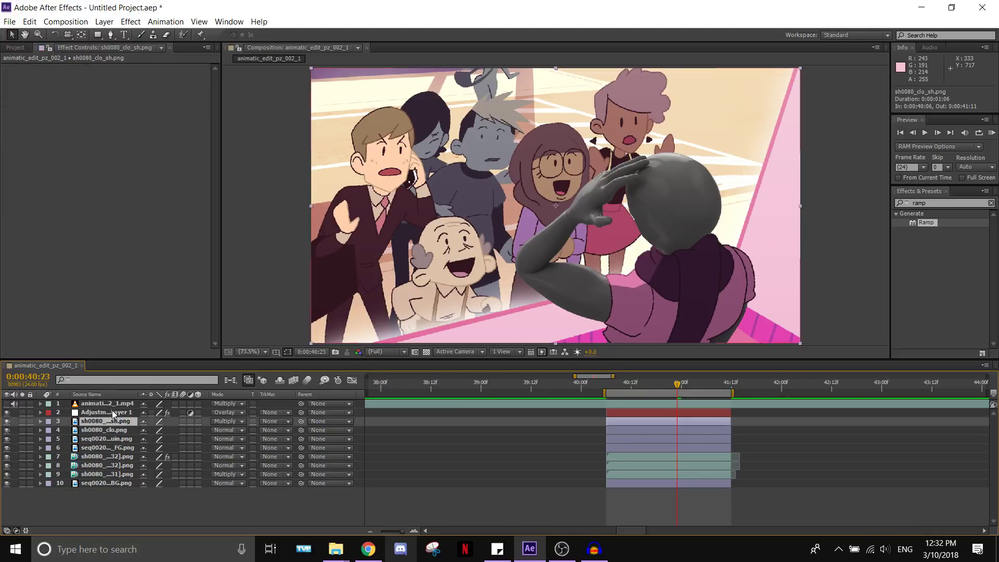
left_click(107, 411)
left_click(105, 421)
left_click(97, 412)
left_click(100, 421)
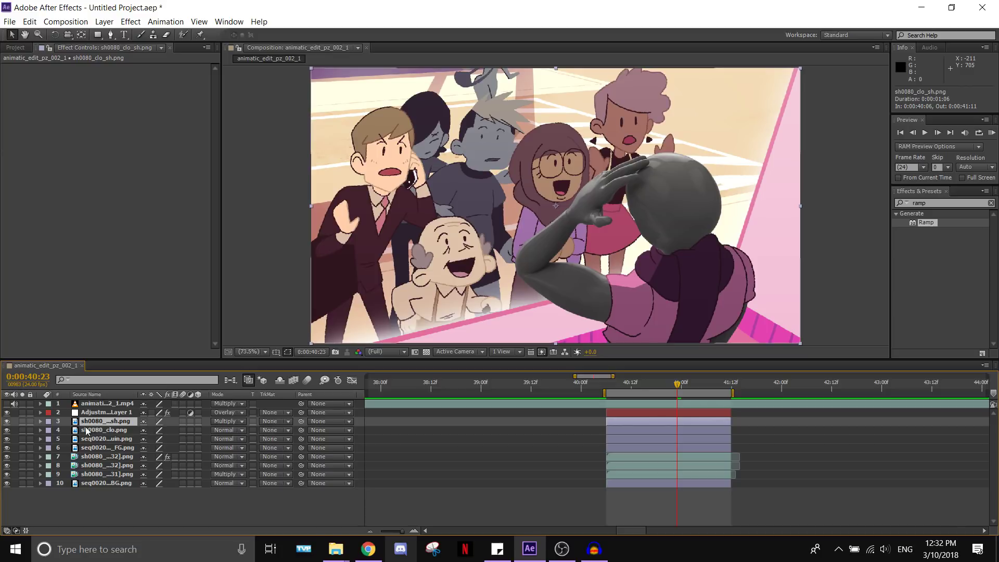
left_click(7, 429)
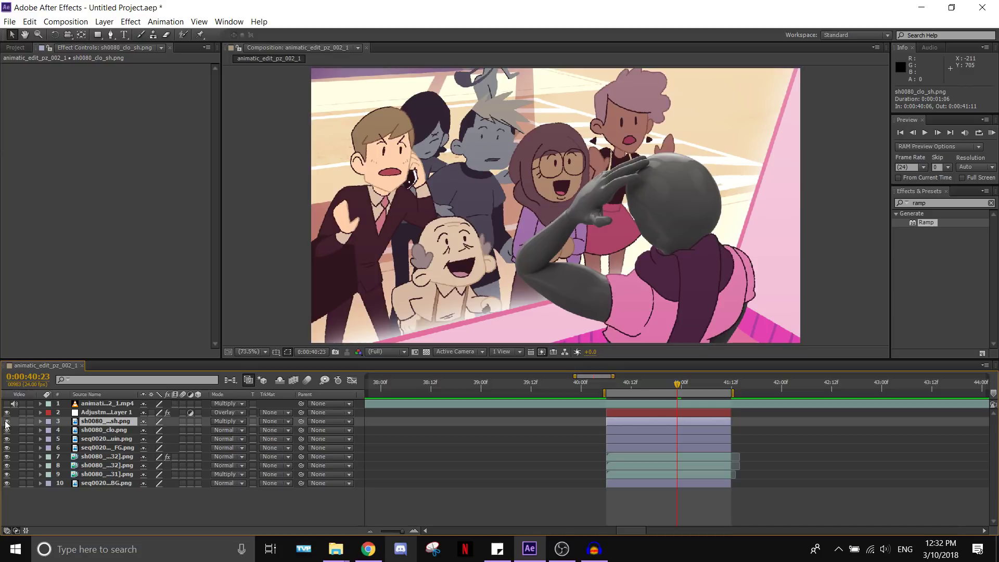
left_click(7, 430)
Check what the seq0020_sh0080_FG.png layer covers by switching its visibility off and back on
left_click(106, 448)
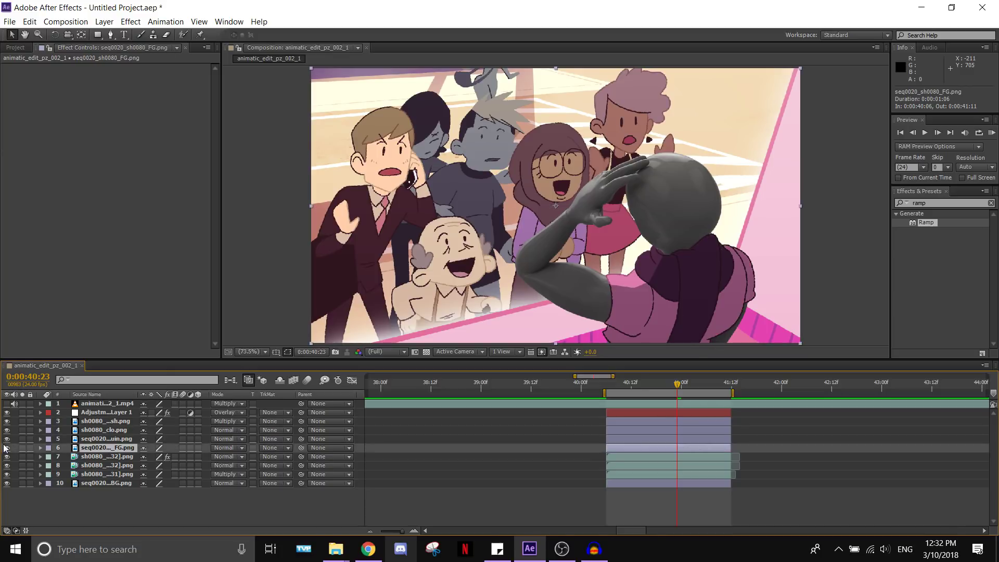
left_click(7, 448)
left_click(7, 448)
Apply the Curves effect to seq0020_sh0080_FG.png and pull the RGB curve's midpoint down to darken the pink window frame
left_click(948, 203)
type("cu")
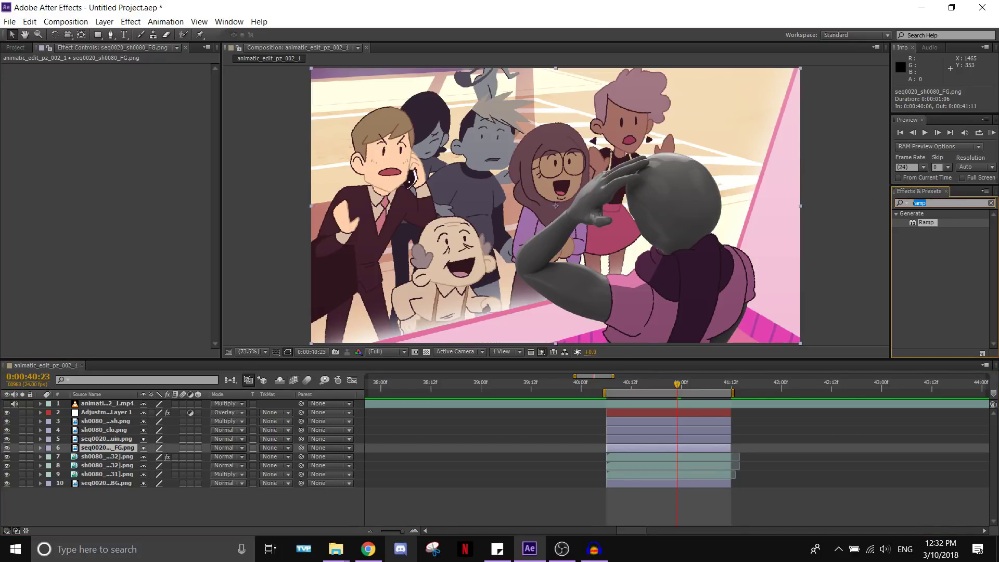
type("r")
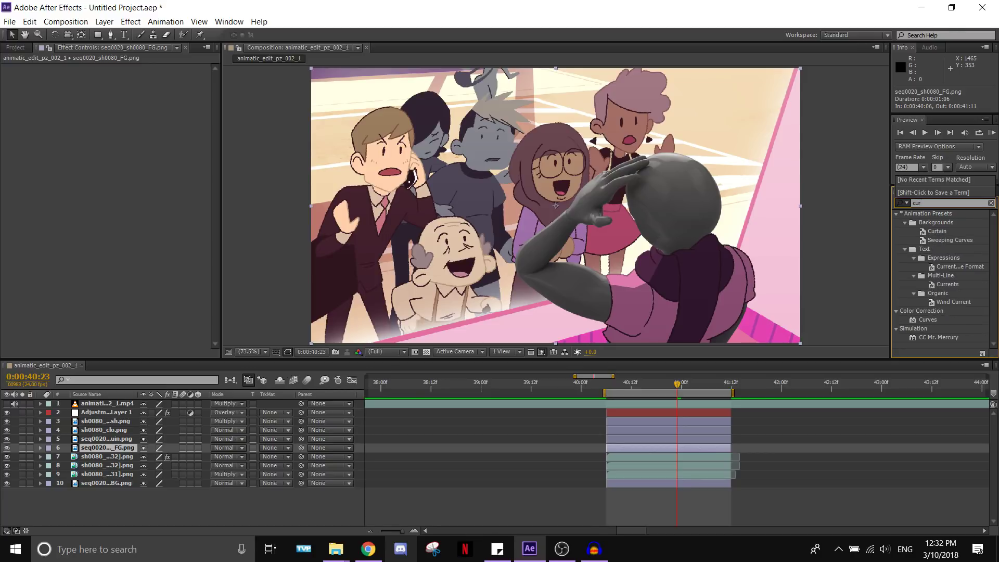
type("ves")
left_click_drag(928, 249, 679, 449)
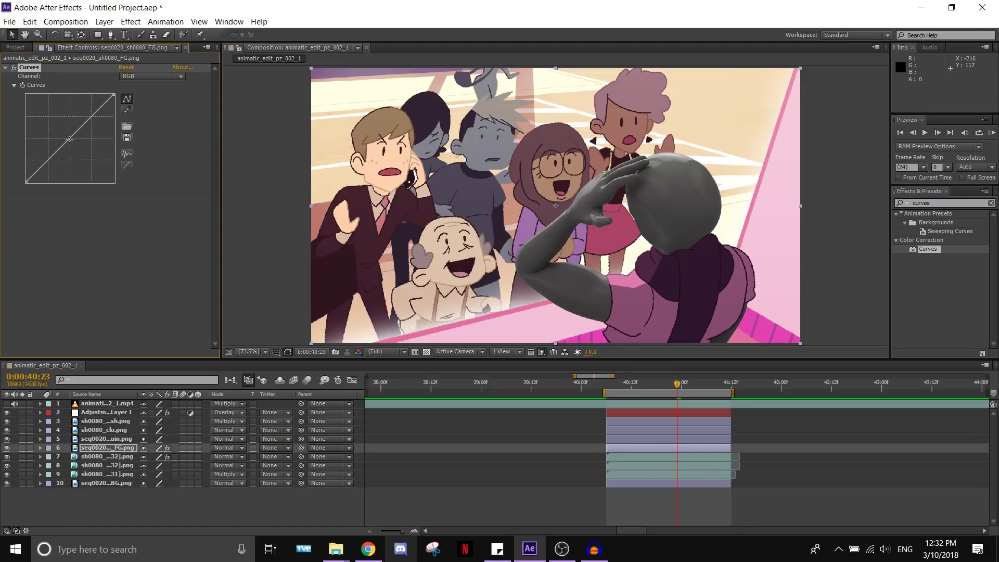
mouse_move(71, 140)
left_mouse_down()
mouse_move(77, 152)
mouse_move(67, 126)
left_mouse_up()
mouse_move(75, 140)
left_mouse_down()
mouse_move(75, 158)
mouse_move(88, 150)
mouse_move(81, 140)
left_mouse_up()
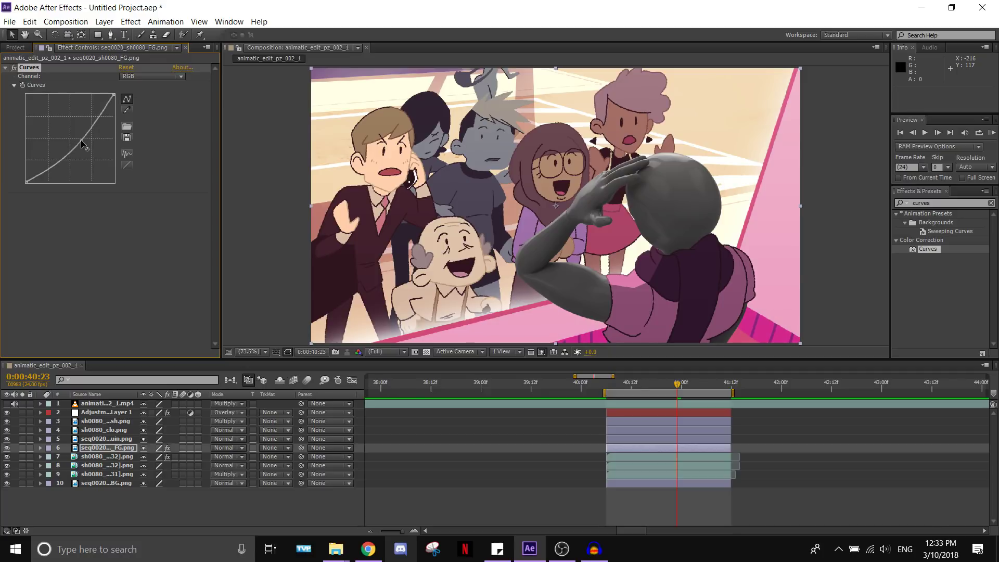
Compare the foreground with and without the Curves effect by toggling the effect off and on
left_click(14, 68)
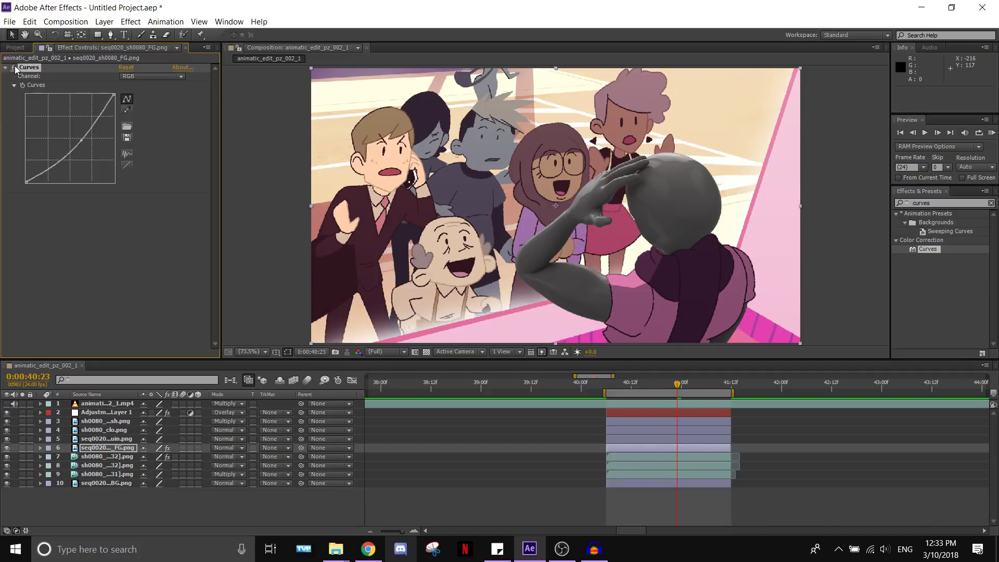
left_click(15, 68)
left_click(15, 68)
left_click(14, 68)
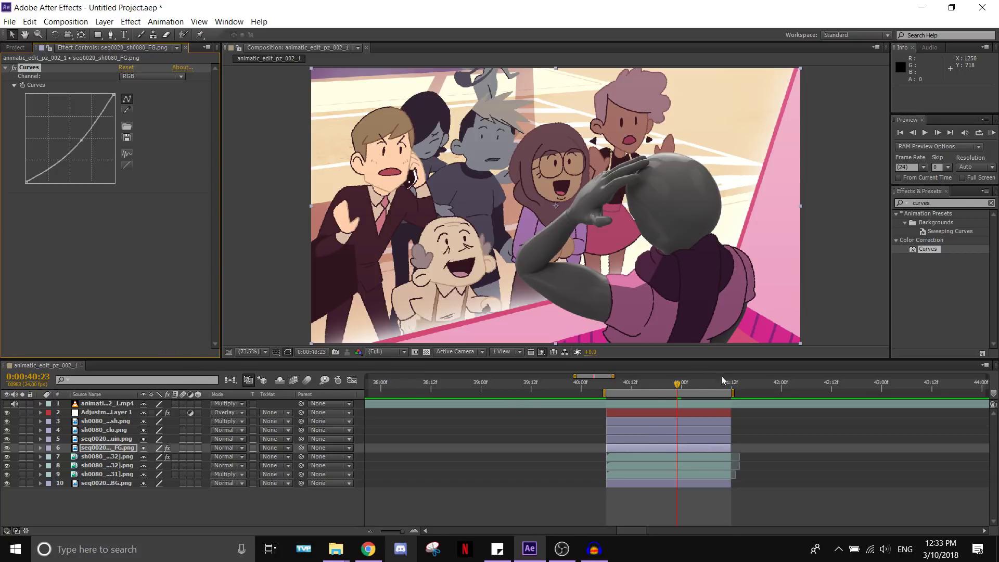
Create a white (FFFFFF) 1280 x 720 px solid layer named "window shine"
left_click(88, 457)
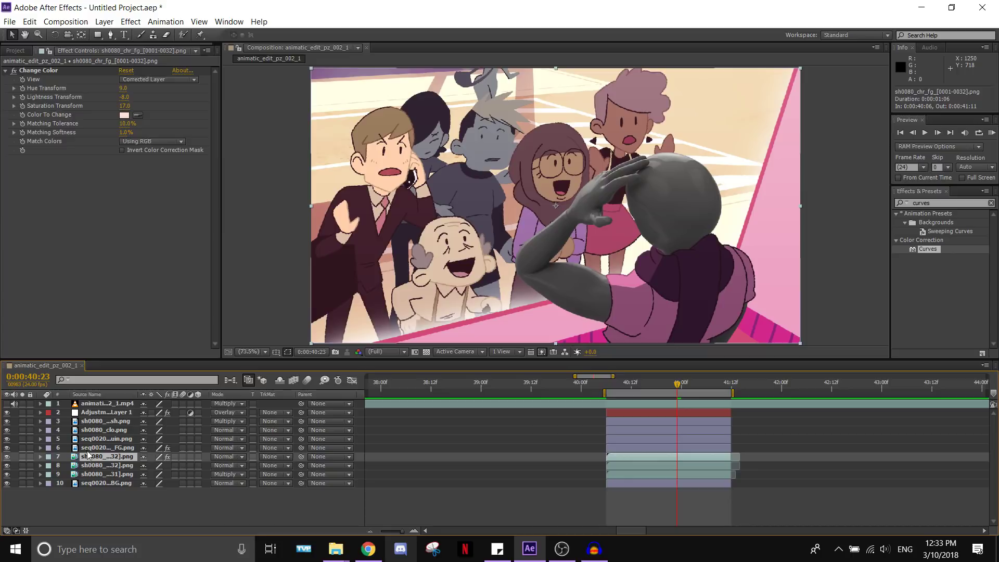
right_click(104, 505)
mouse_move(151, 393)
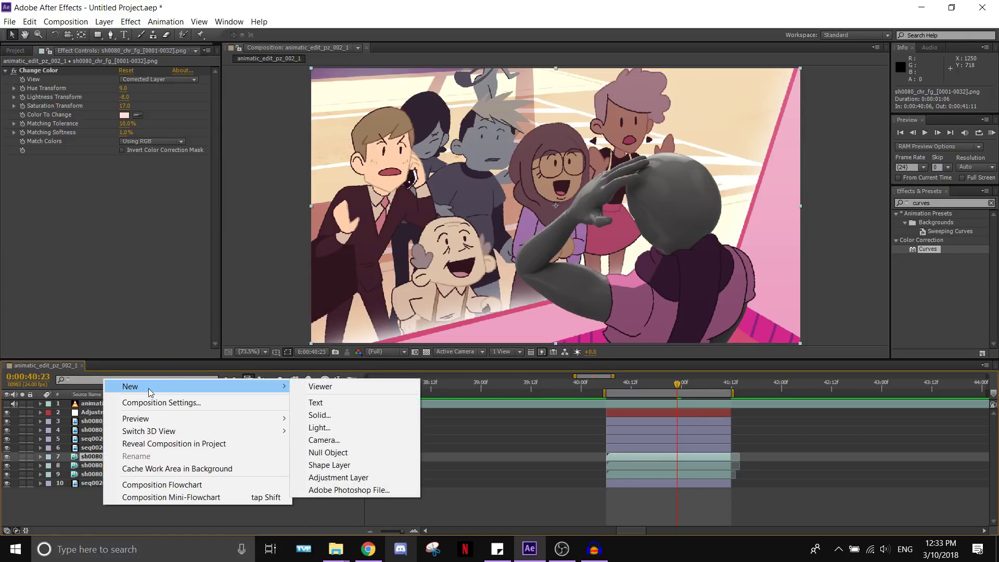
left_click(319, 415)
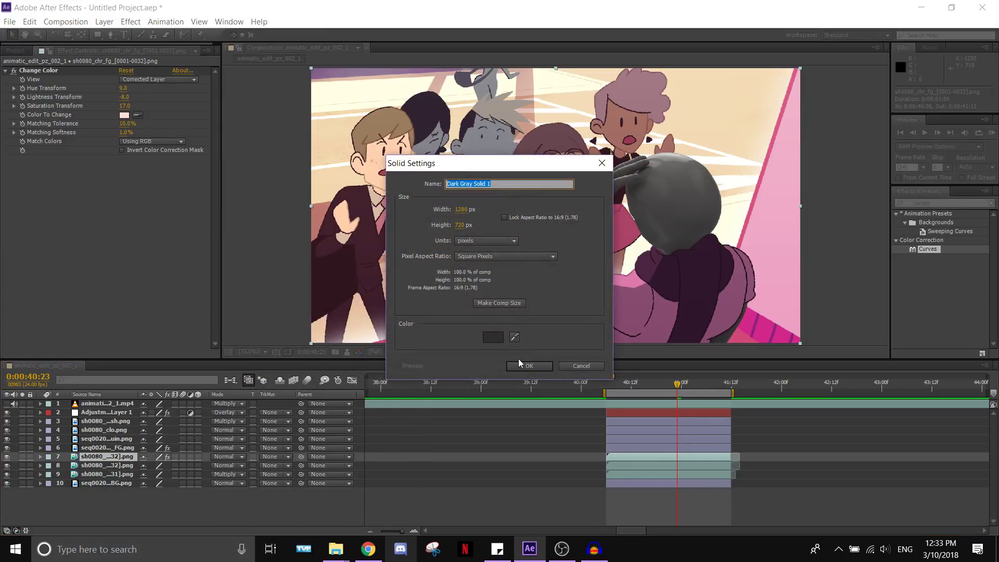
left_click(501, 341)
left_click(377, 211)
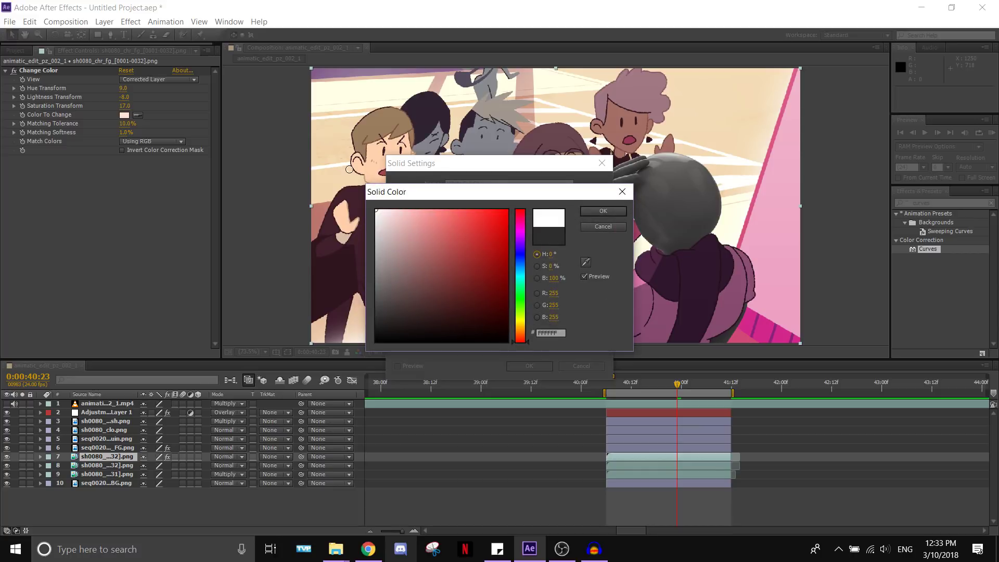
left_click(591, 210)
left_click(497, 183)
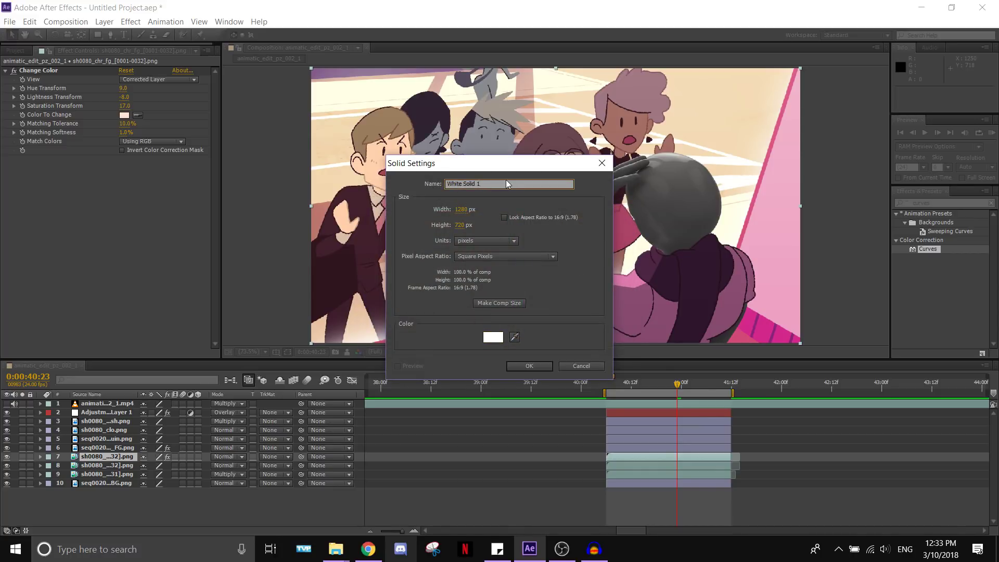
left_click_drag(507, 184, 394, 184)
type("window shine")
key("Return")
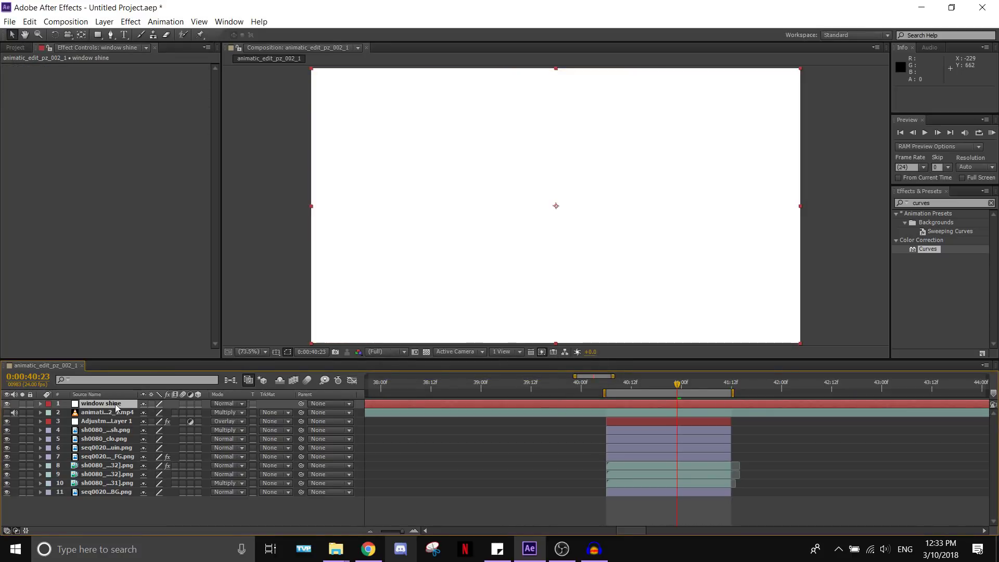
Move the window shine layer directly below the foreground layer and trim it to run from 0:00:40:06 to 0:00:41:11
left_click_drag(110, 404, 105, 463)
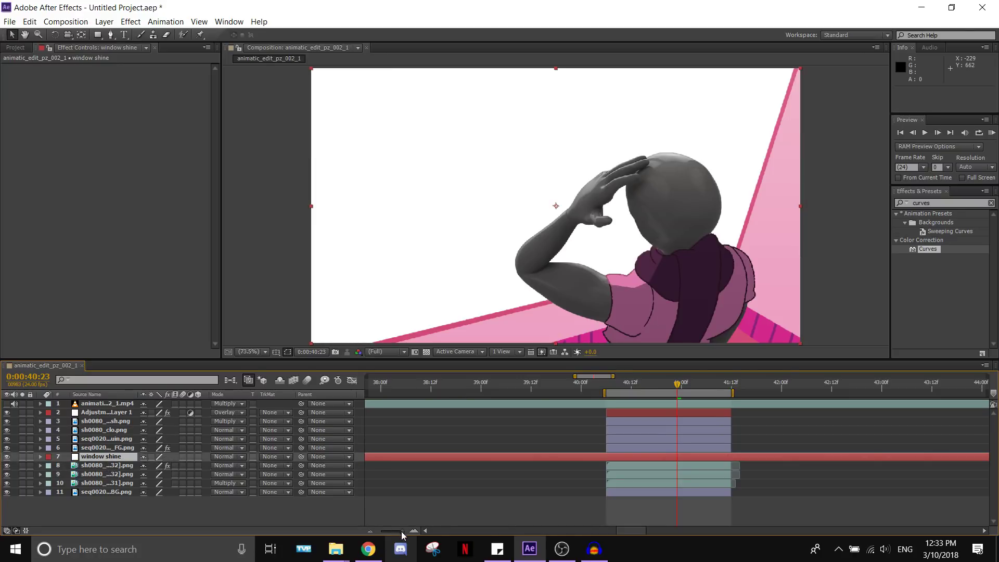
left_click_drag(401, 532, 381, 531)
left_click_drag(368, 457, 589, 467)
left_click_drag(983, 456, 601, 461)
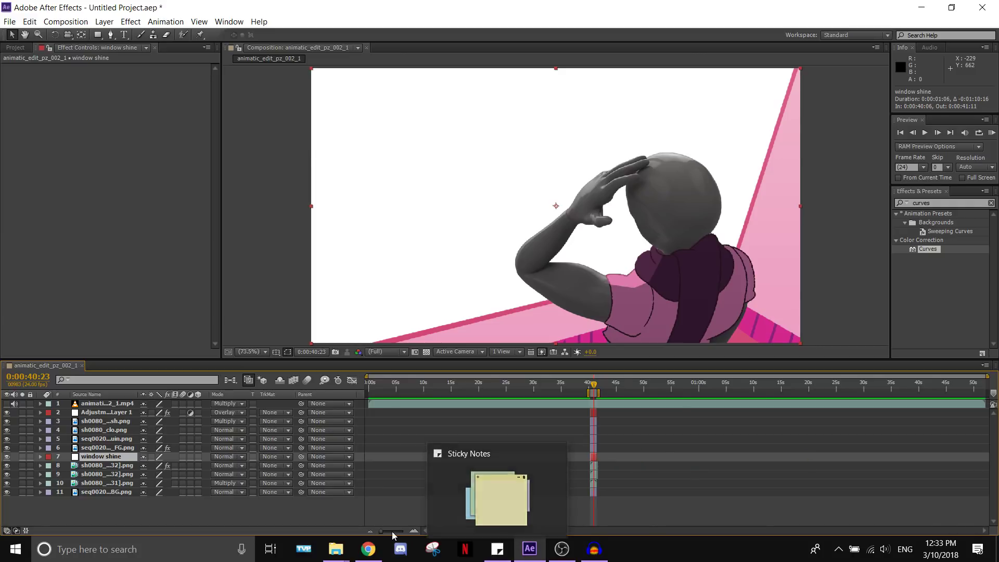
left_click_drag(392, 532, 403, 532)
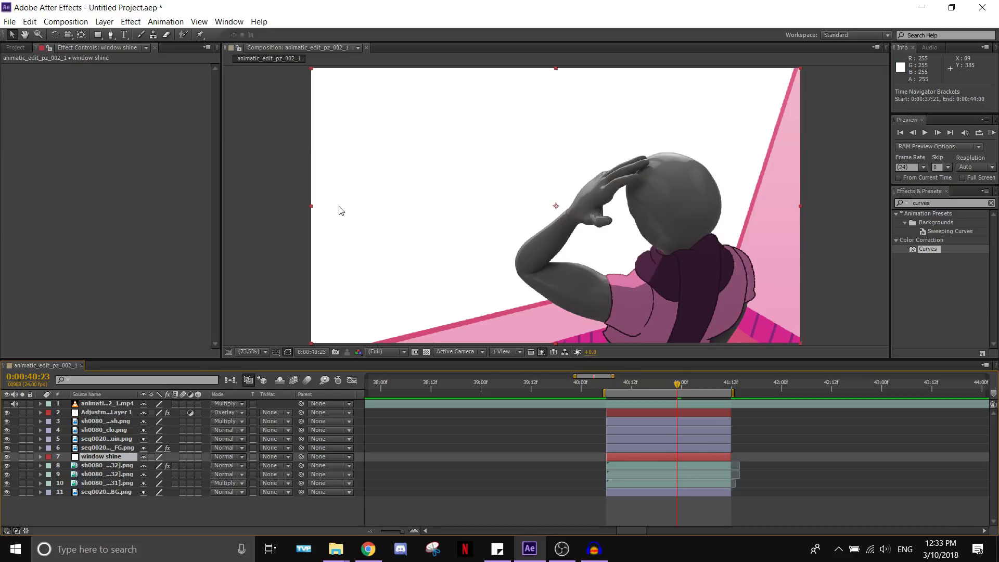
Draw a wide slanted four-point mask on the window shine layer, running from the window's lower edge to above the frame
left_click(111, 35)
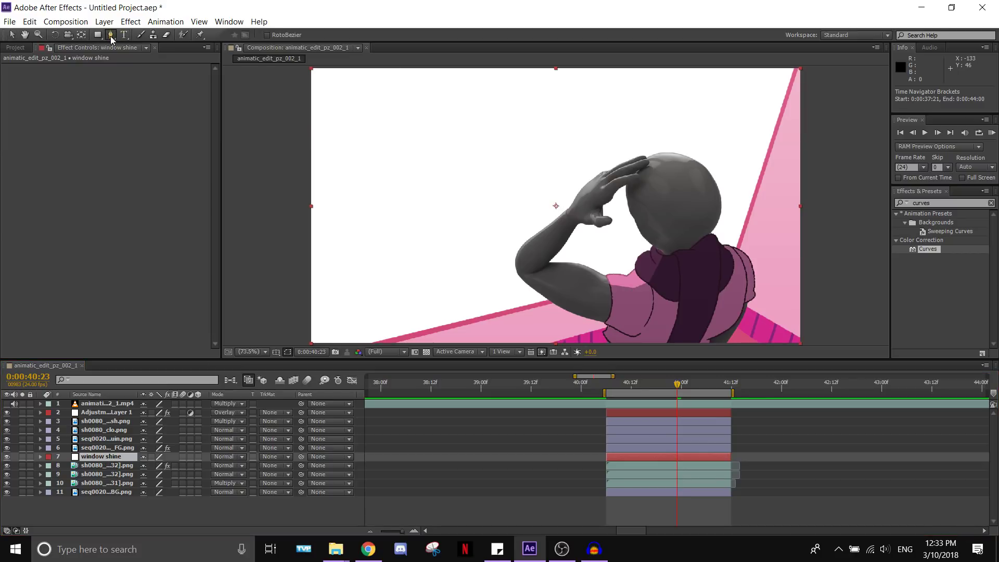
left_click(368, 343)
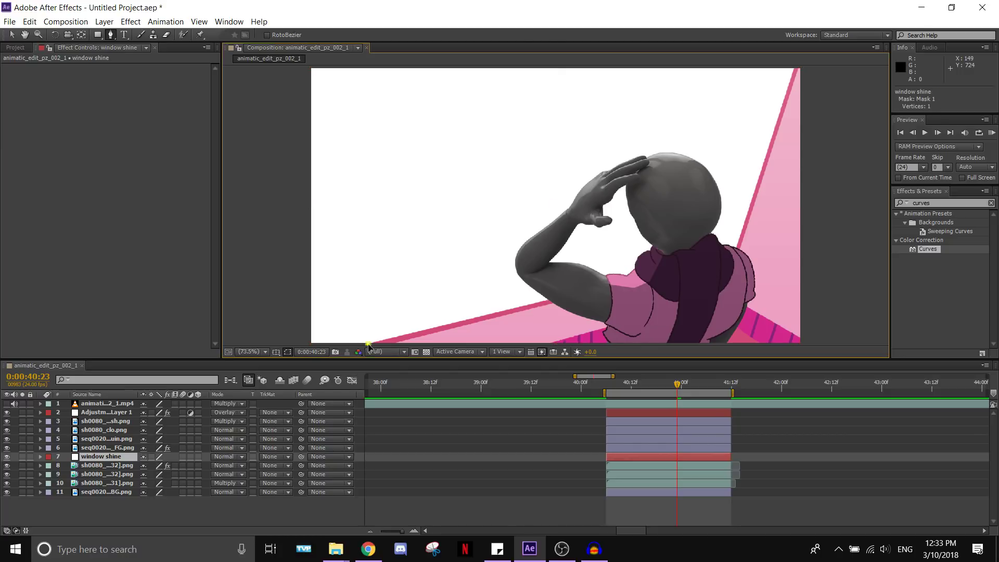
key("ctrl+z")
scroll(462, 300, "up", 1)
scroll(462, 301, "down", 2)
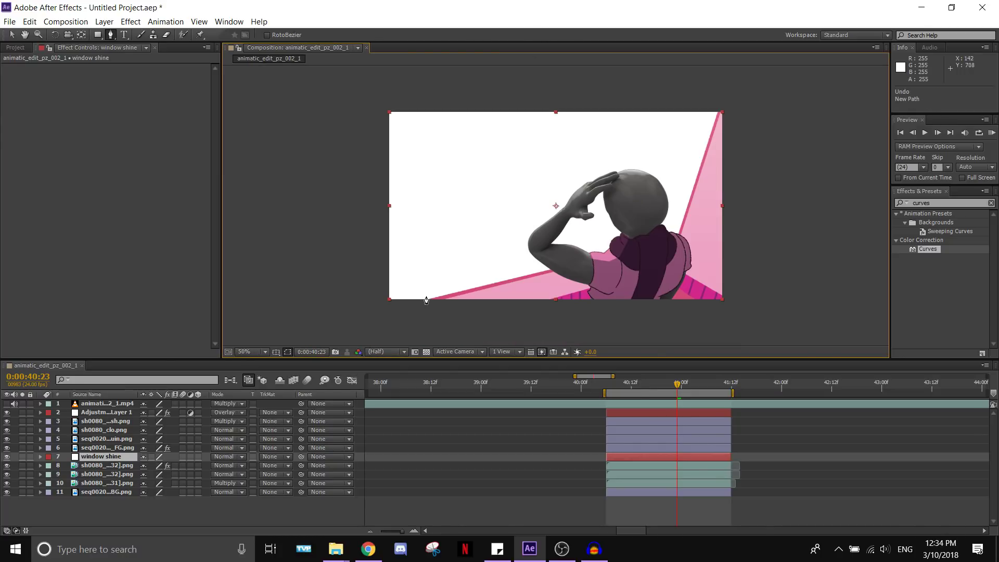
left_click(421, 301)
left_click(488, 107)
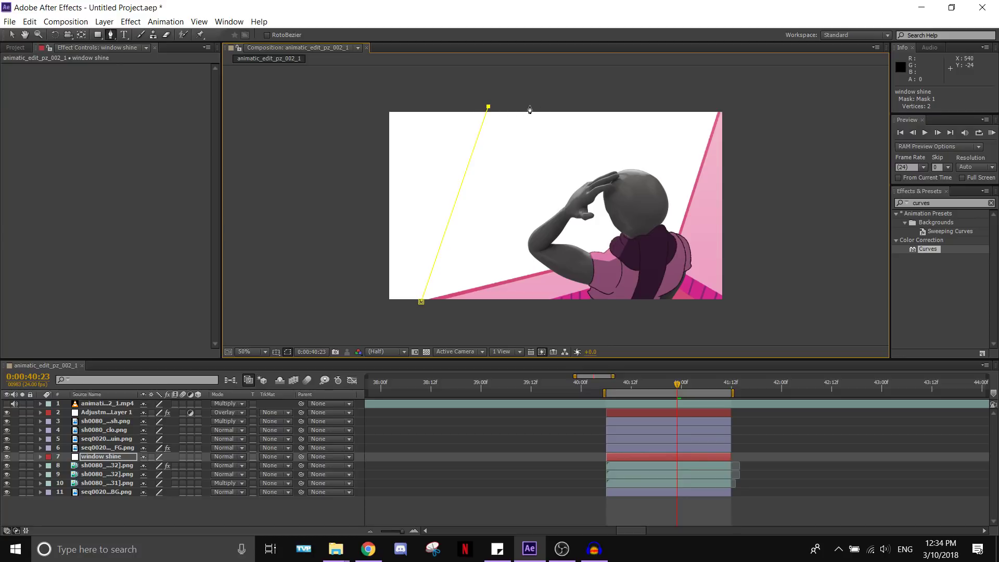
left_click(552, 107)
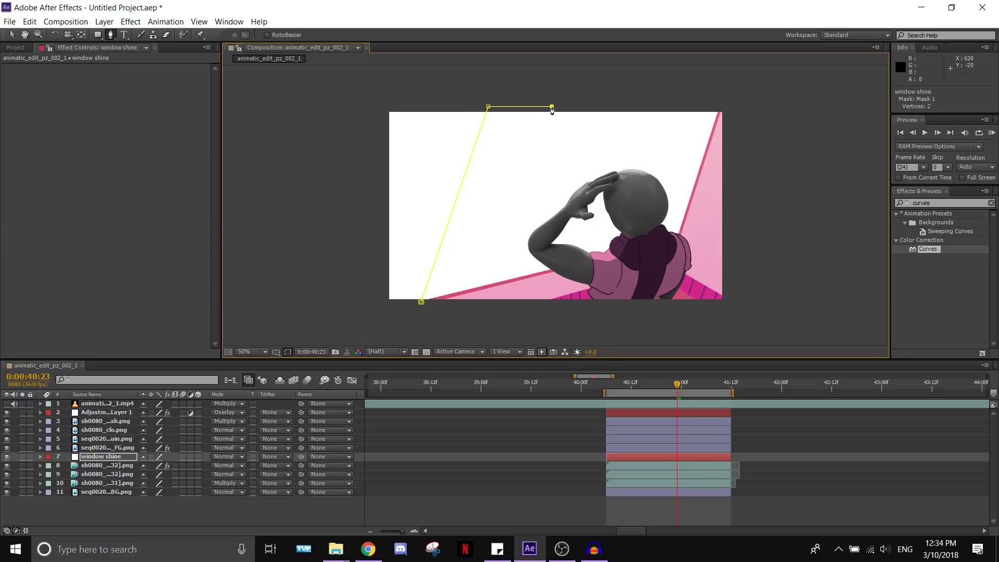
left_click(490, 286)
left_click(421, 301)
Draw a second, narrow slanted mask just beside the wide one, parallel to it, on the window shine layer
left_click(504, 283)
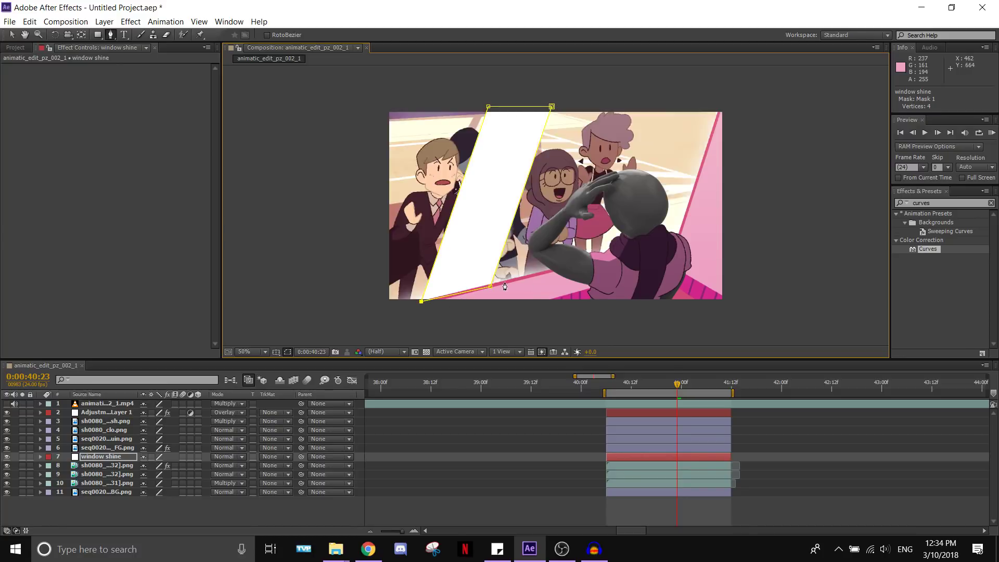
left_click(560, 110)
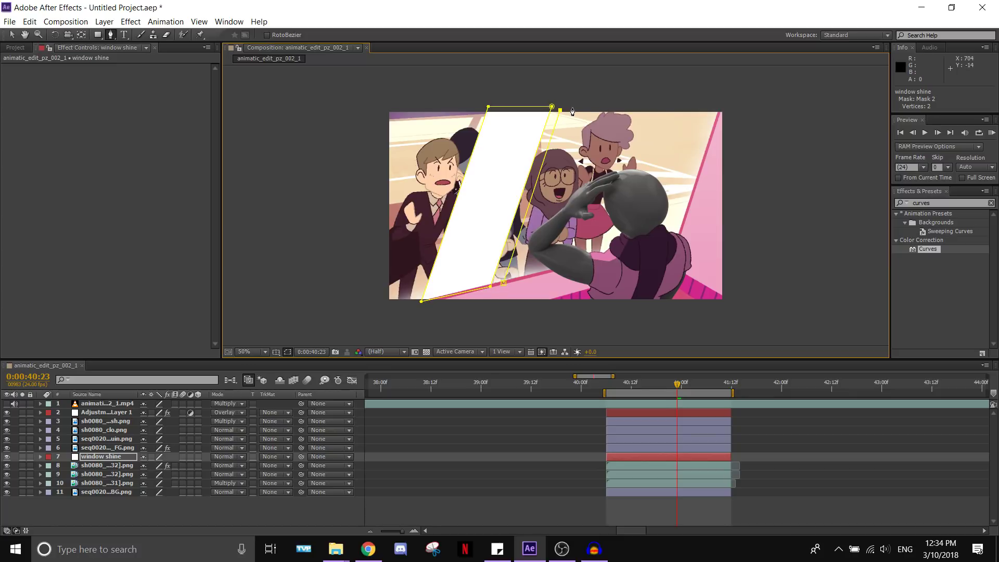
left_click(572, 108)
left_click(513, 281)
left_click(504, 282)
Draw a third narrow slanted mask on the window shine layer, passing behind the gray foreground character's head
left_click(655, 103)
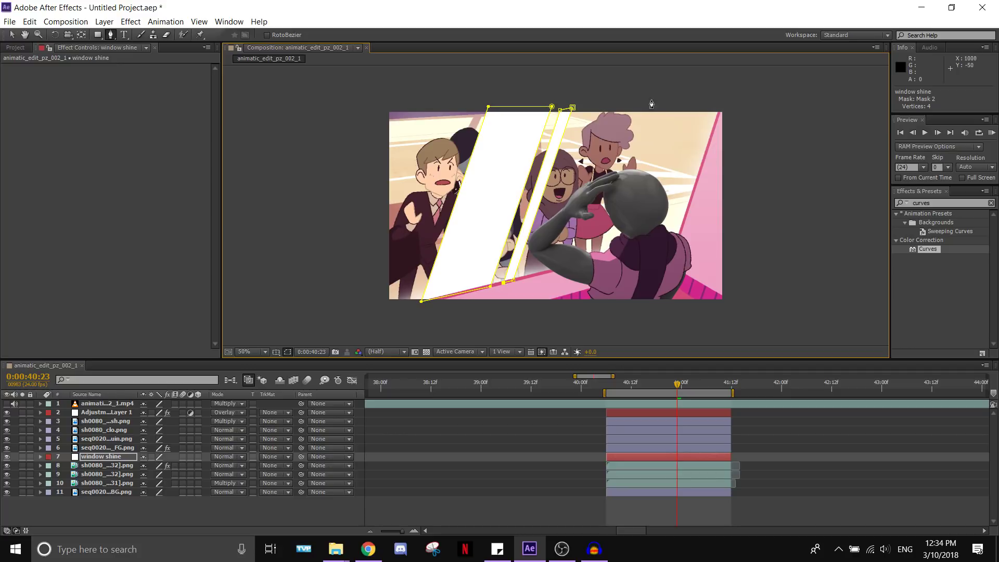
left_click(582, 265)
left_click(594, 266)
left_click(667, 103)
left_click(654, 104)
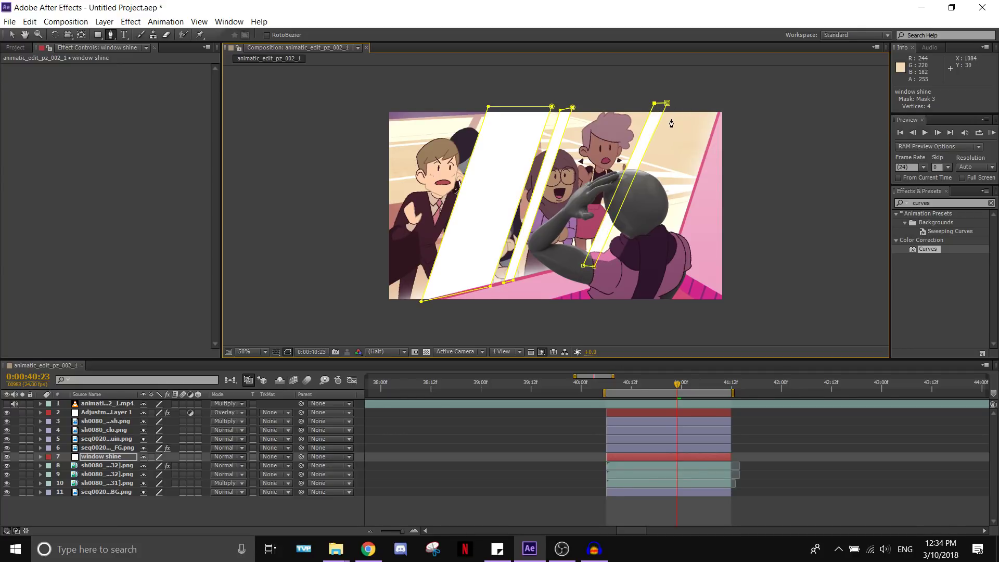
Hide the mask outlines in the composition view and inspect the three shine stripes up close
left_click(14, 34)
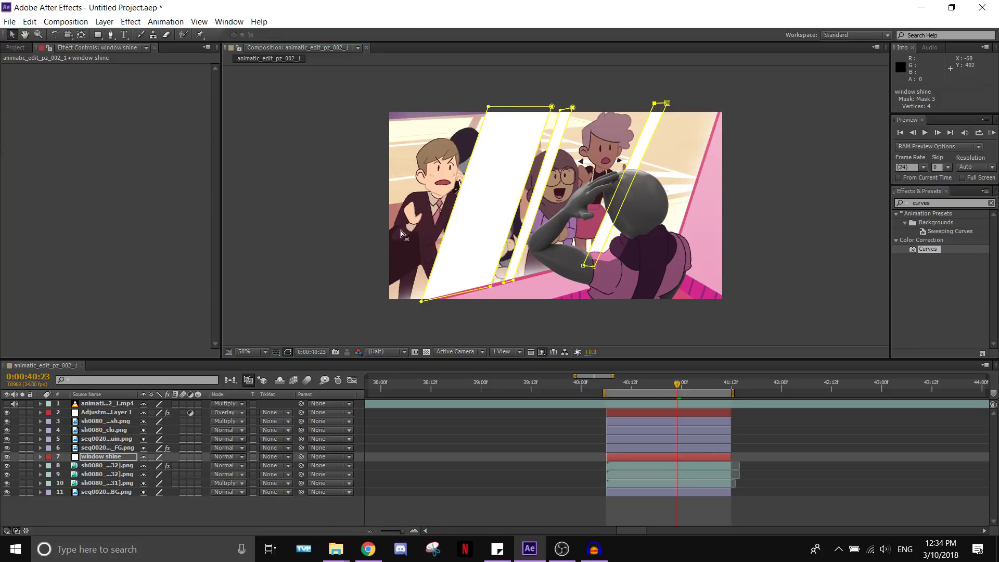
left_click(288, 353)
left_click(290, 353)
left_click(290, 354)
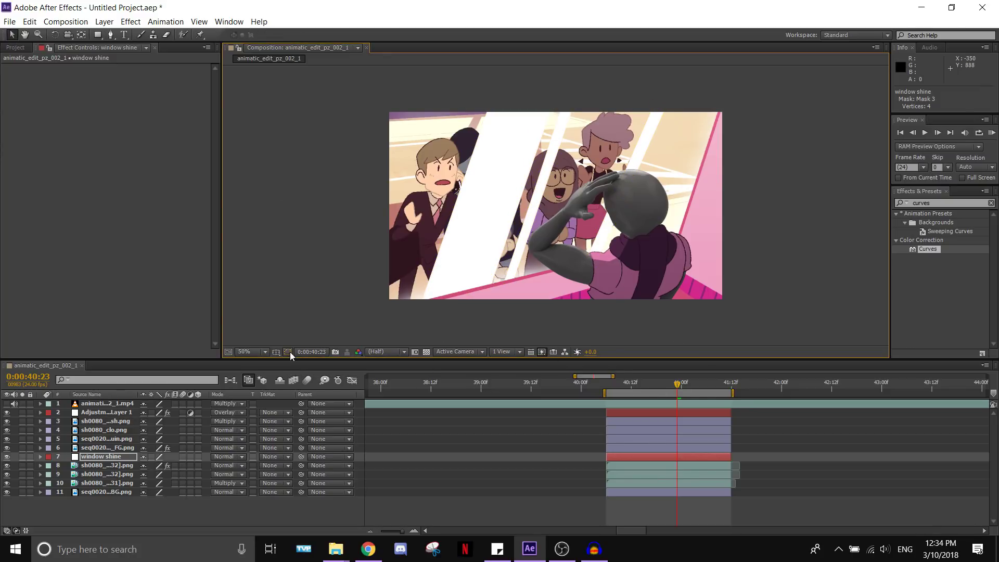
left_click(289, 354)
left_click(290, 354)
scroll(611, 267, "up", 1)
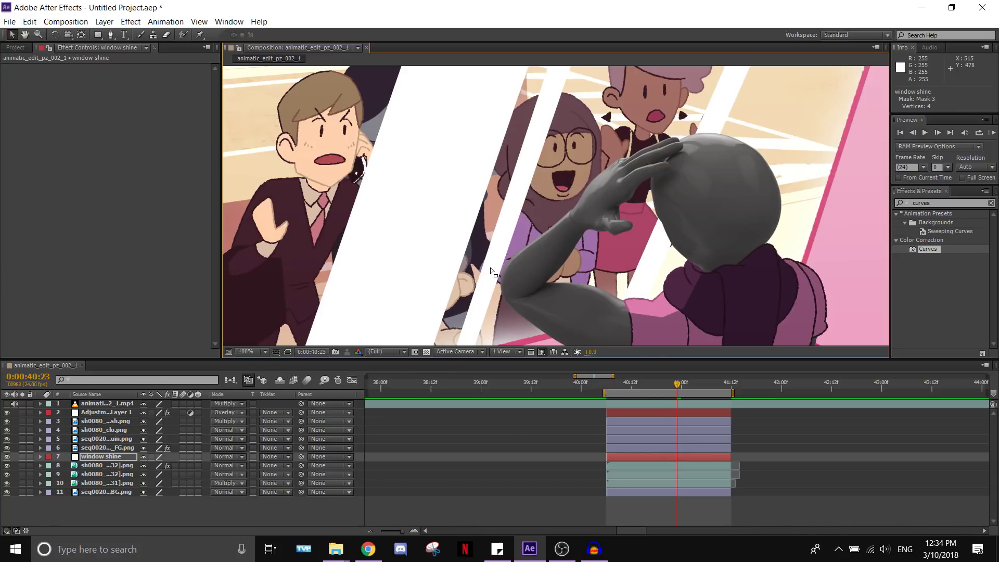
scroll(492, 268, "down", 1)
Set the window shine layer's blending mode to Screen
left_click(232, 457)
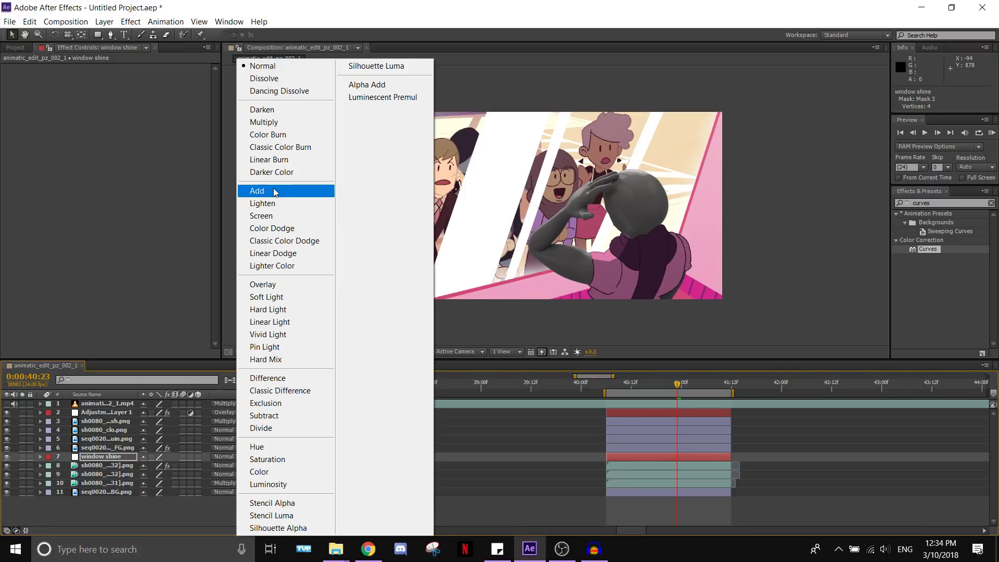
left_click(273, 216)
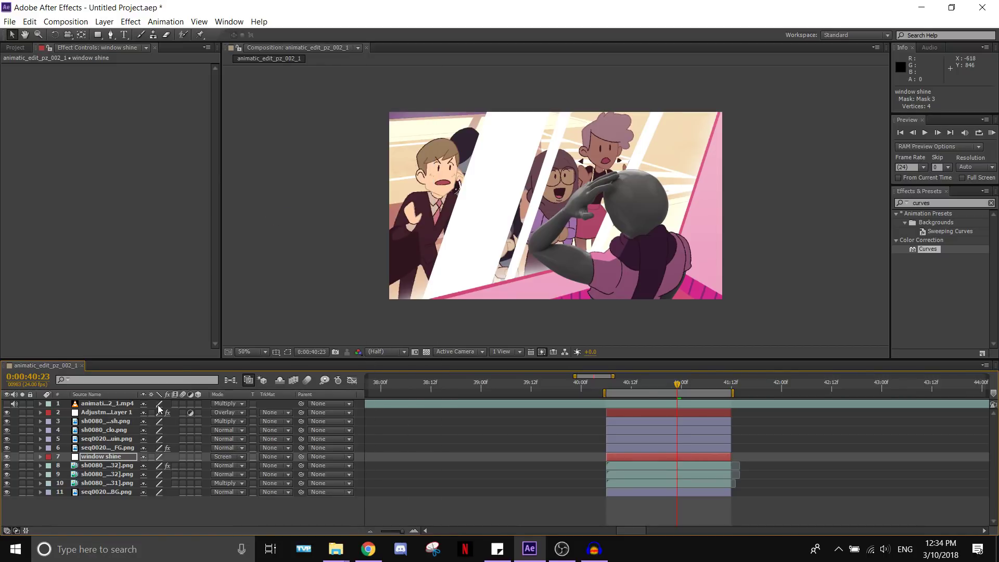
left_click(98, 459)
left_click(107, 448)
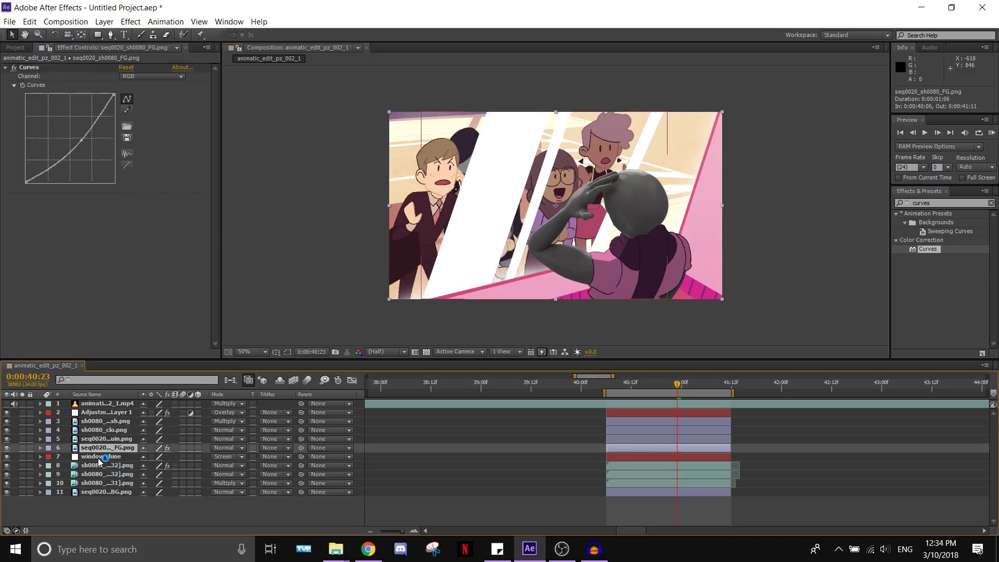
Lower the window shine layer's opacity to 20%, trying 40% and 30% first
left_click(96, 458)
key("t")
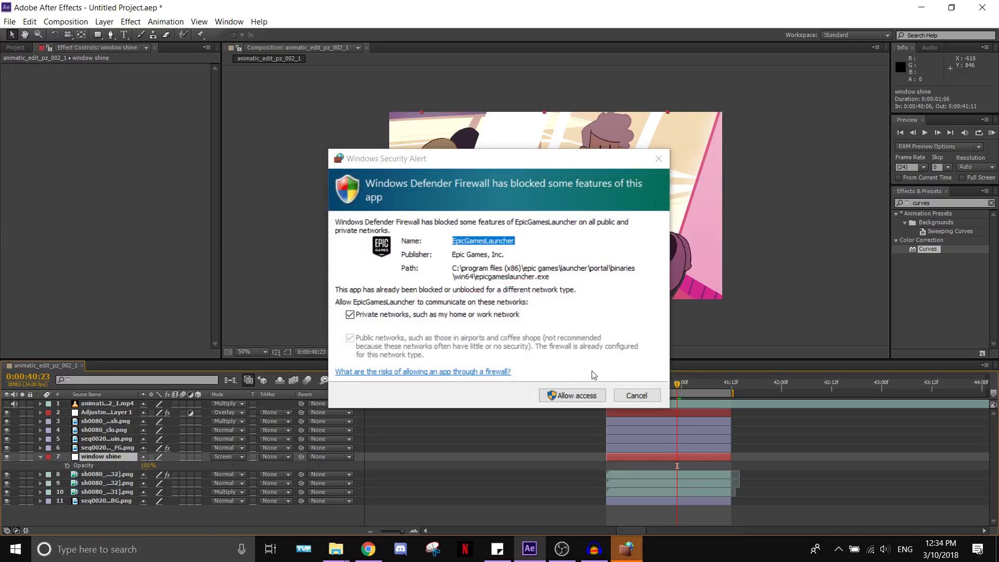
left_click(660, 157)
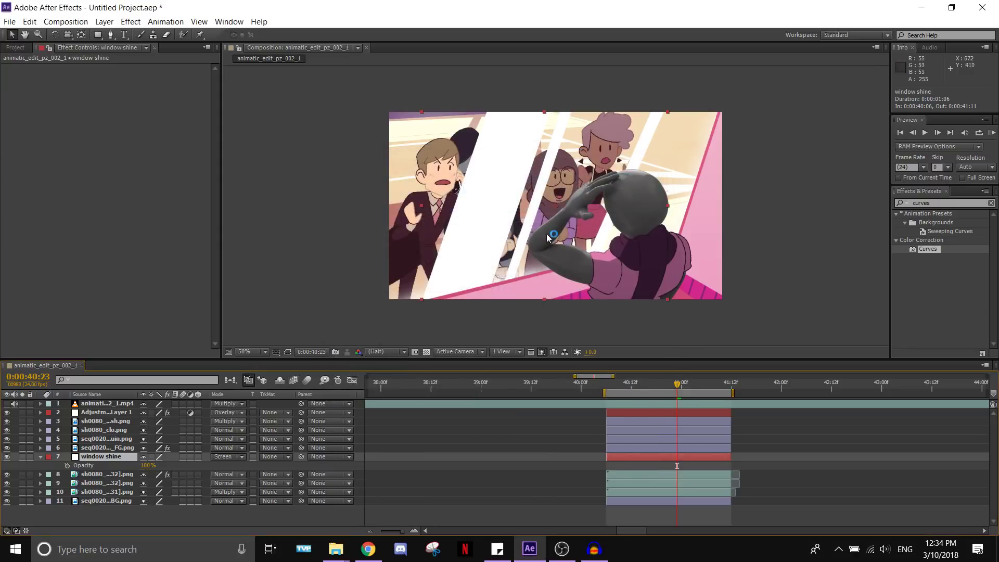
left_click(147, 466)
type("40")
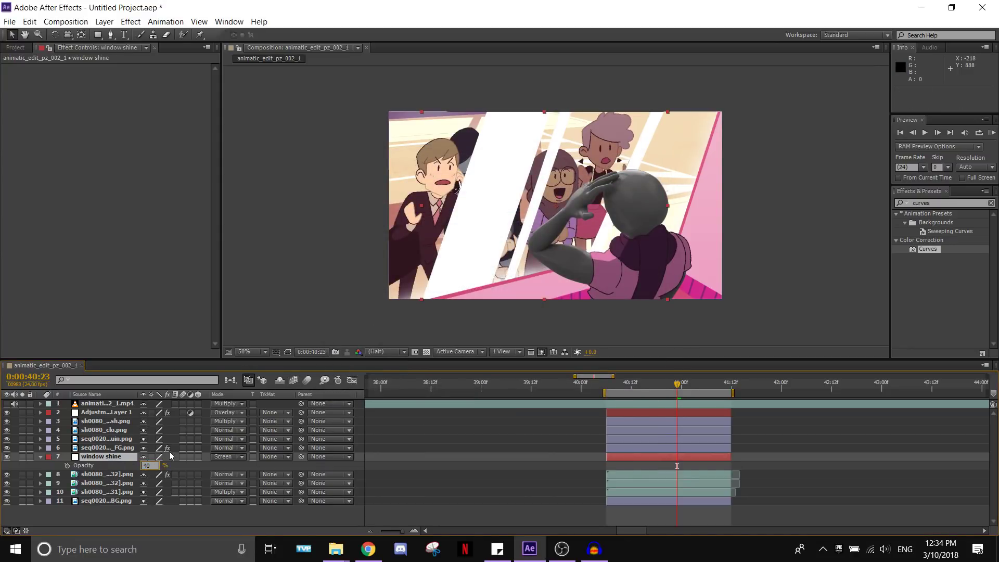
key("Return")
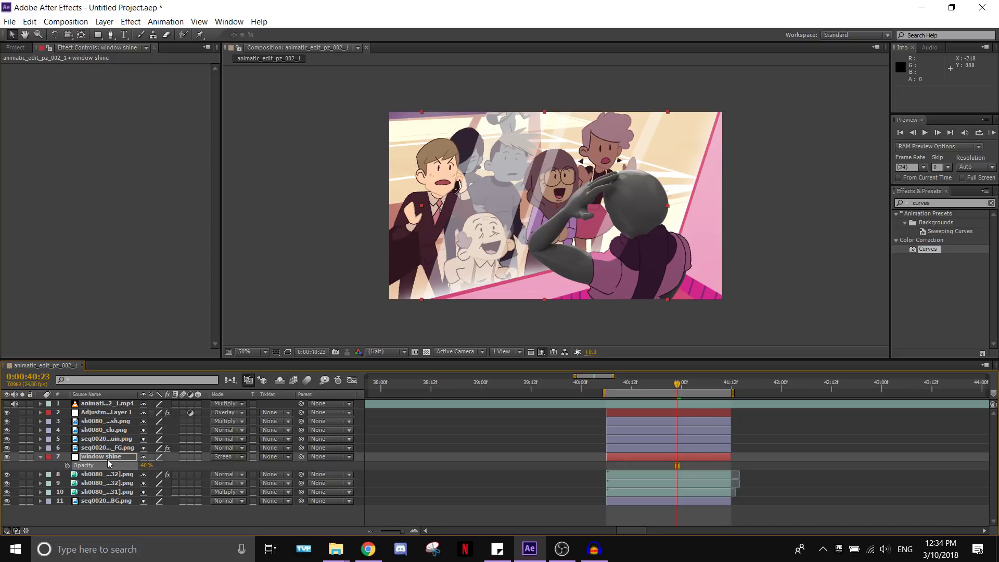
left_click(147, 465)
type("3")
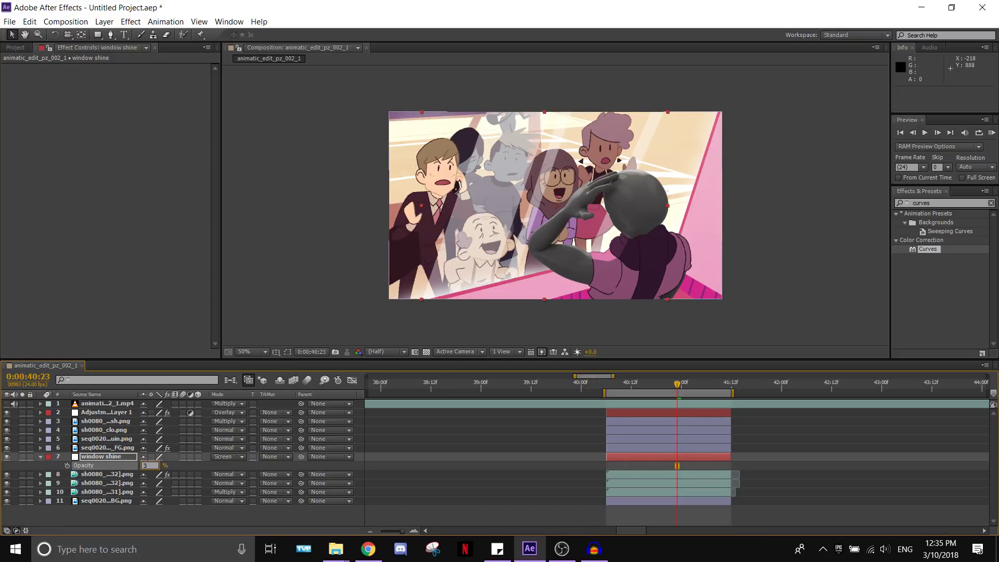
key("Return")
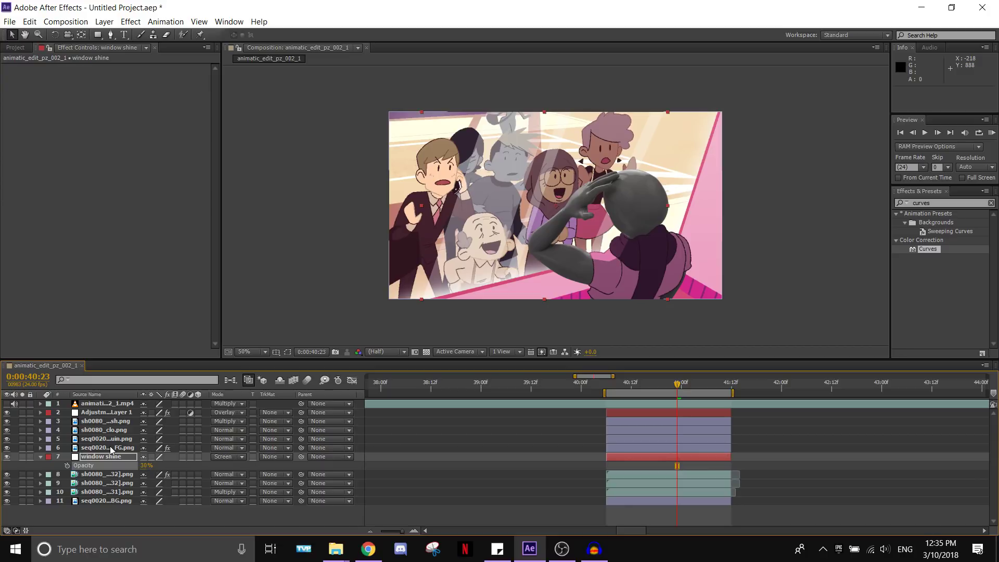
left_click(146, 465)
type("20")
key("Return")
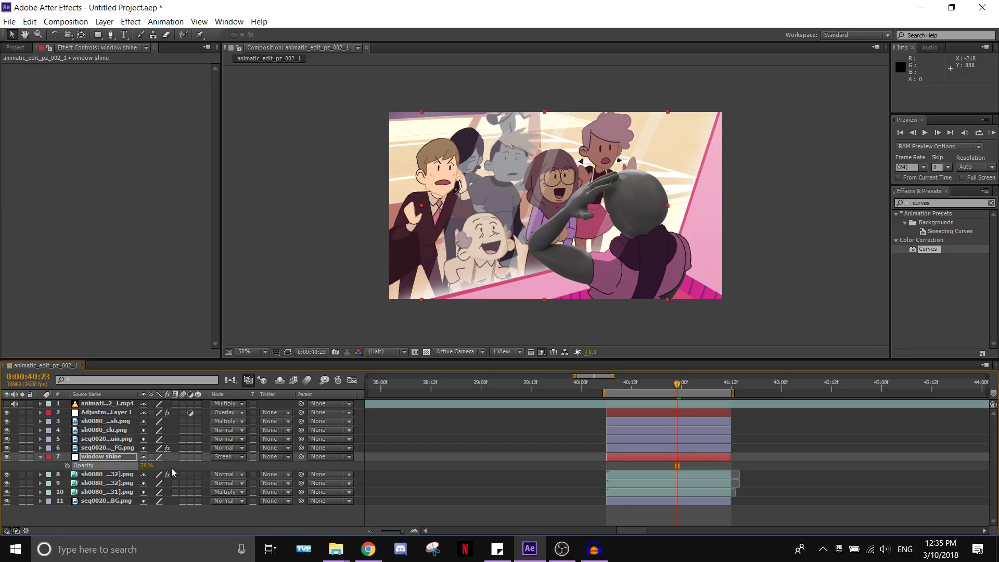
left_click(705, 457)
left_click(30, 49)
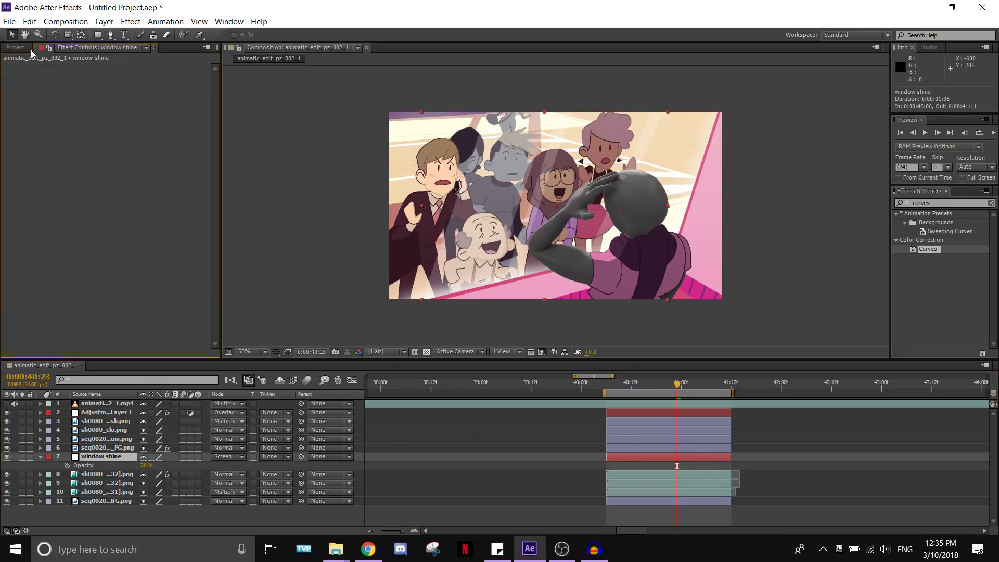
left_click(62, 46)
double_click(99, 458)
left_click(320, 46)
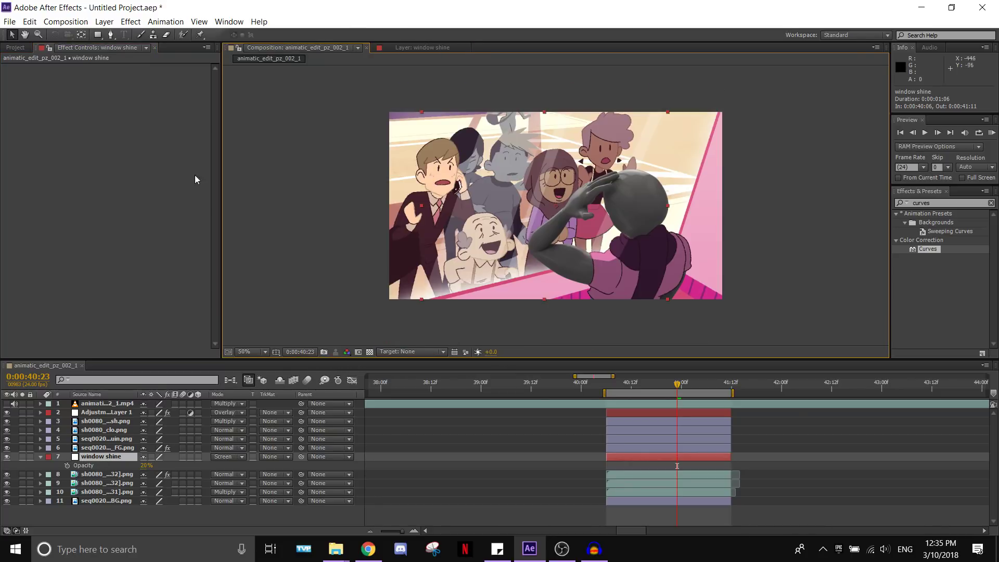
Select all three masks of the window shine layer together and reveal their individual mask properties
left_click(42, 457)
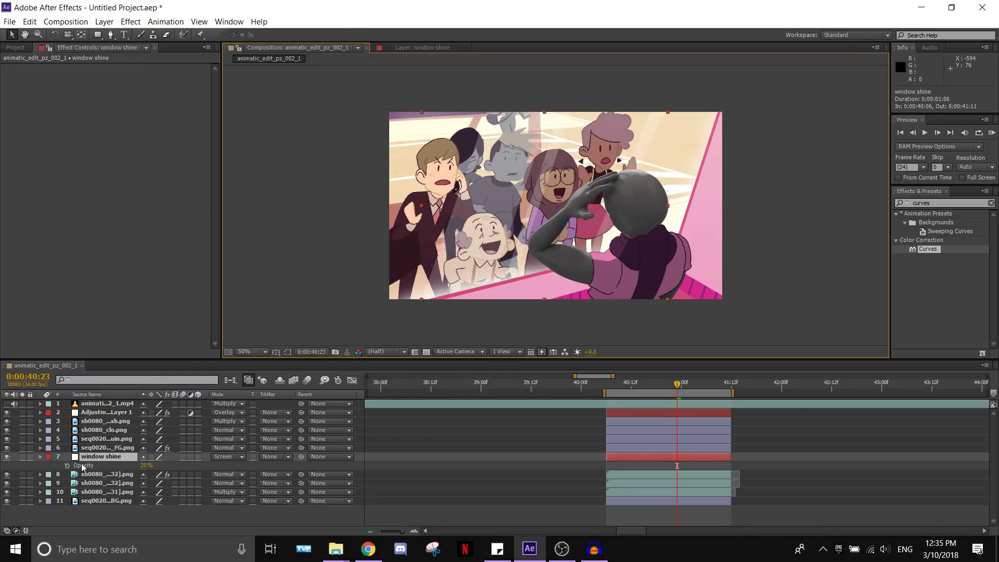
left_click(40, 456)
scroll(73, 461, "down", 1)
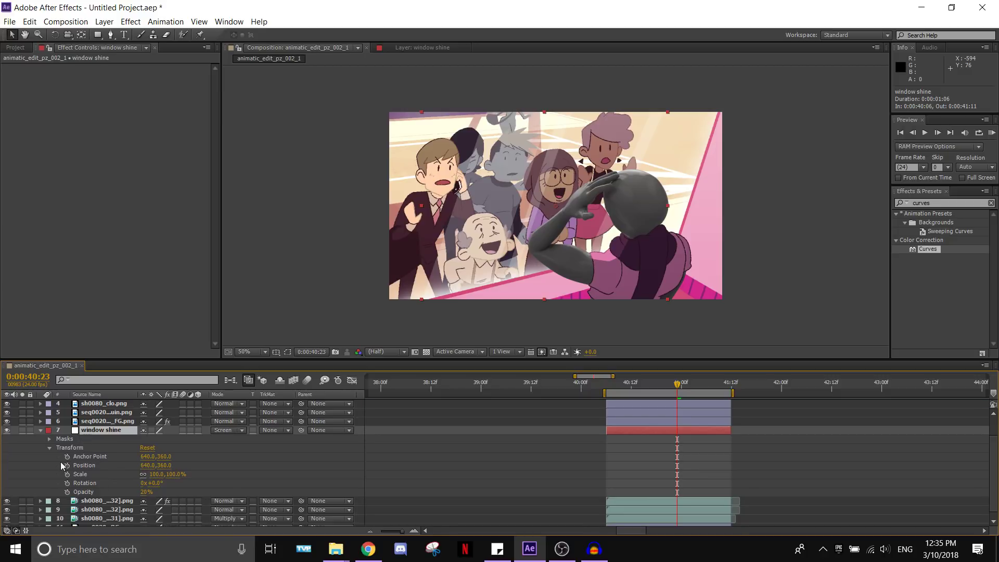
left_click(49, 439)
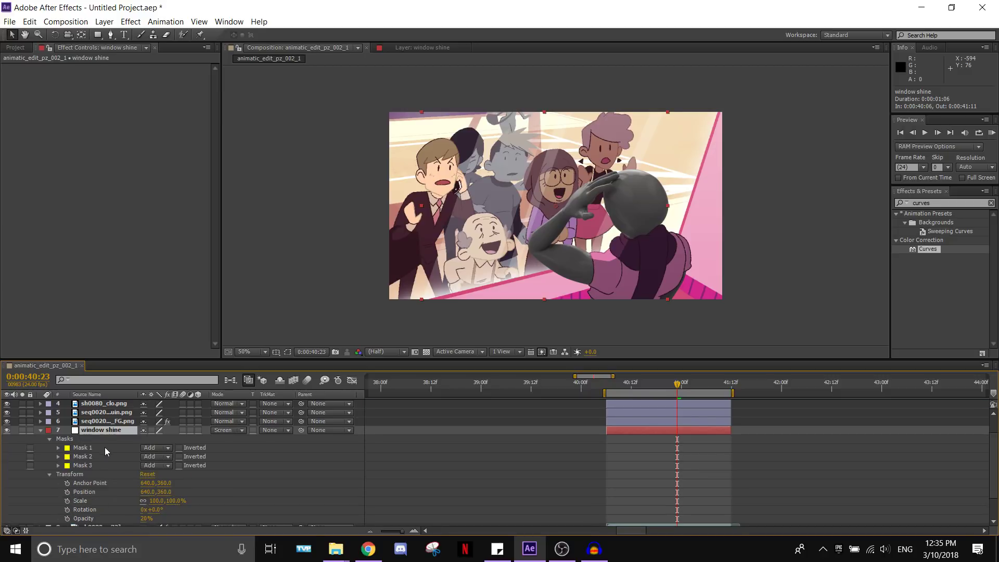
left_click(86, 447)
key("shift")
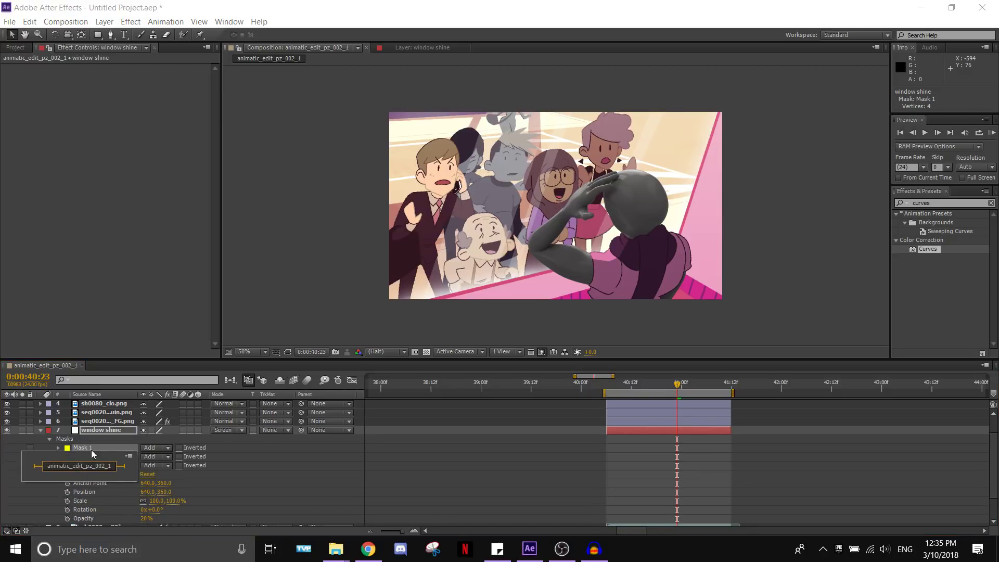
key("shift")
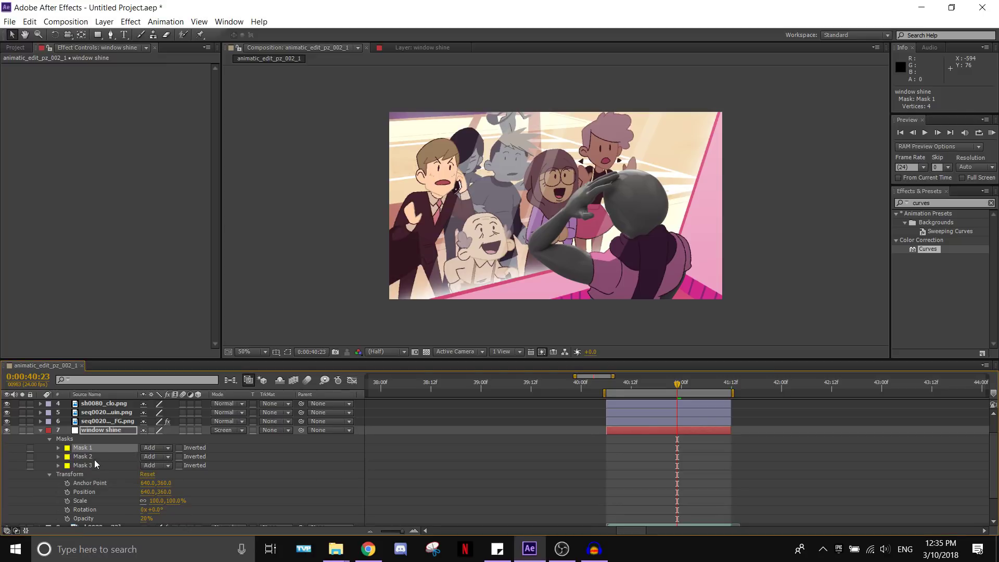
left_click(85, 465, "shift")
left_click(59, 448)
scroll(177, 443, "down", 1)
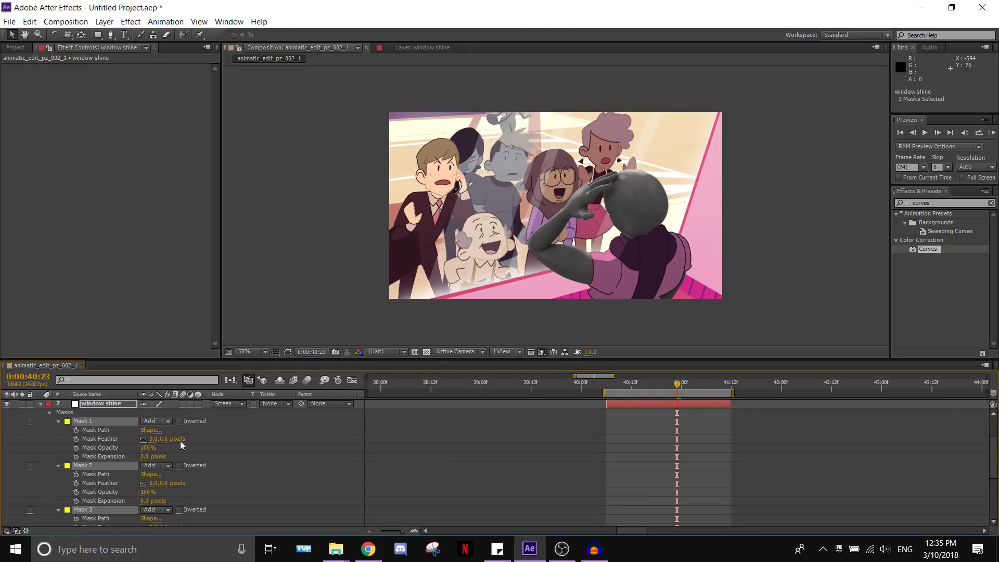
Soften the edges of the three selected shine masks together with a slight mask feather, and collapse the mask list
left_click_drag(160, 441, 160, 442)
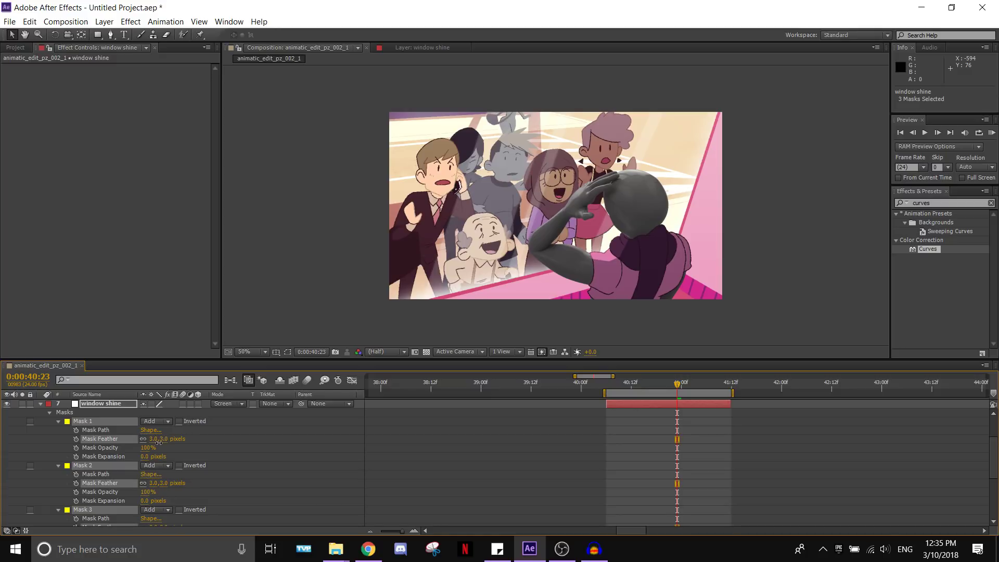
scroll(548, 216, "up", 2)
scroll(523, 209, "down", 1)
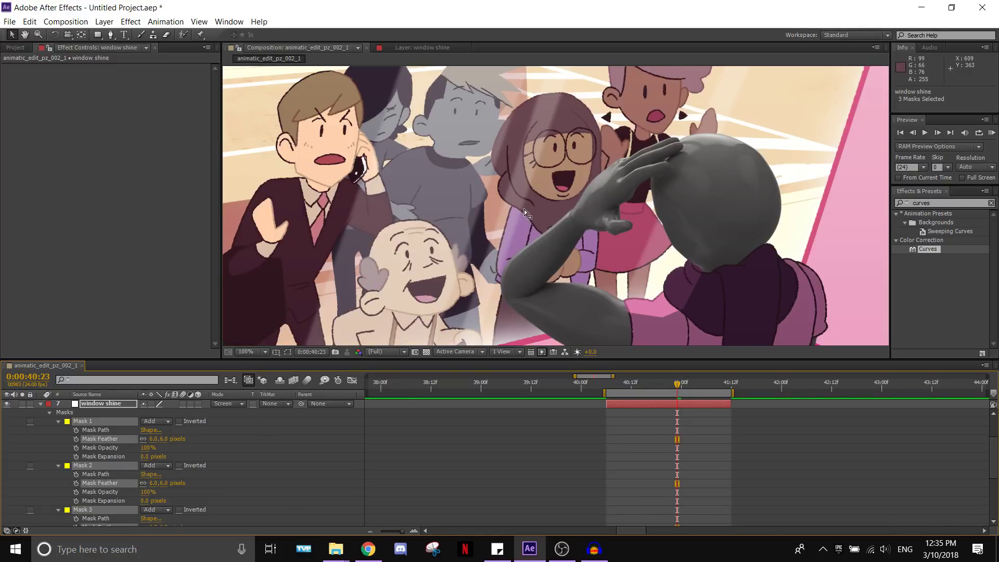
left_click_drag(153, 441, 145, 445)
scroll(499, 280, "down", 1)
scroll(498, 280, "up", 1)
left_click(50, 412)
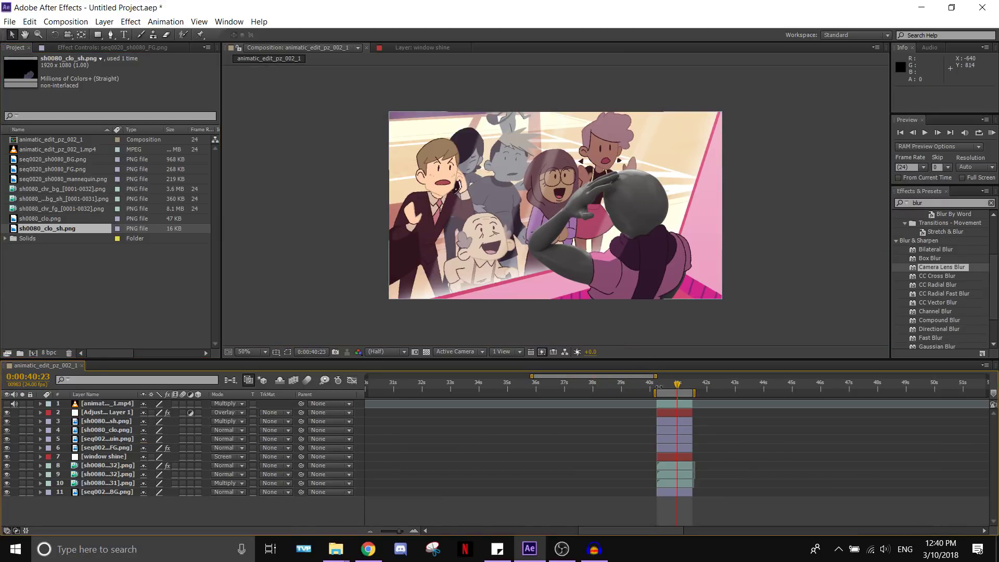
Play a RAM preview of the composited shot over its work area
scroll(604, 301, "up", 1)
scroll(601, 302, "down", 1)
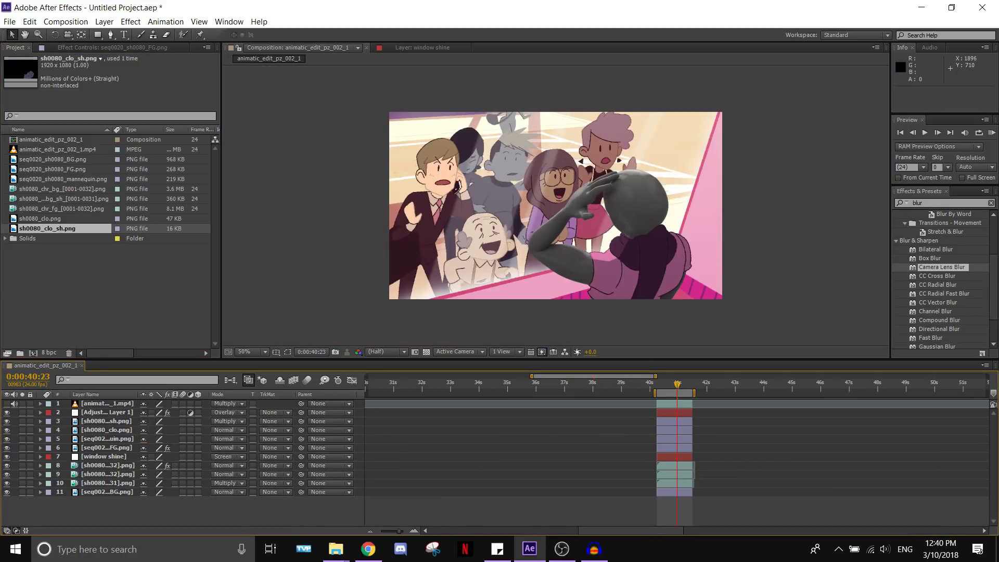
left_click(992, 133)
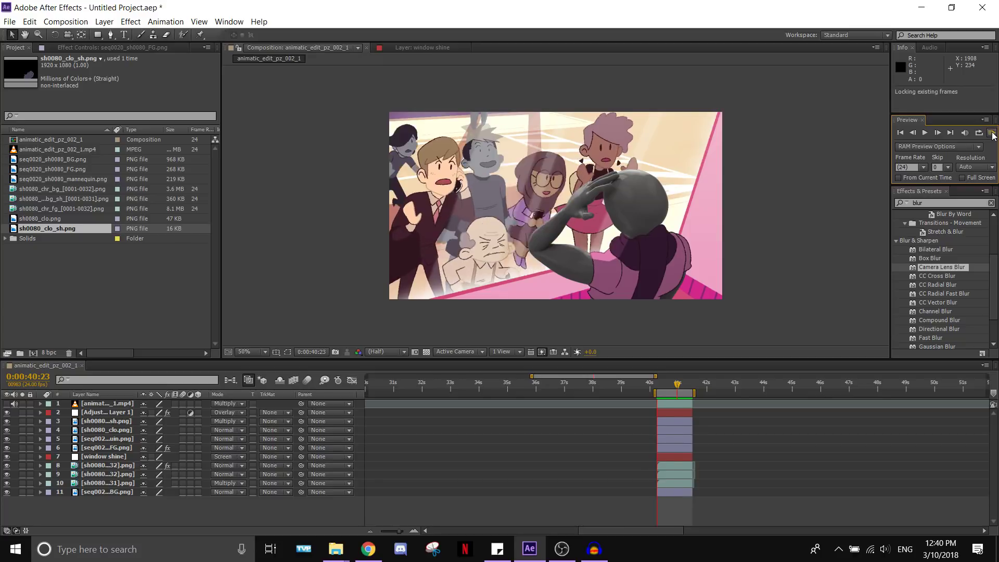
Add the animatic_edit_pz_002_1 composition to the render queue
left_click(9, 22)
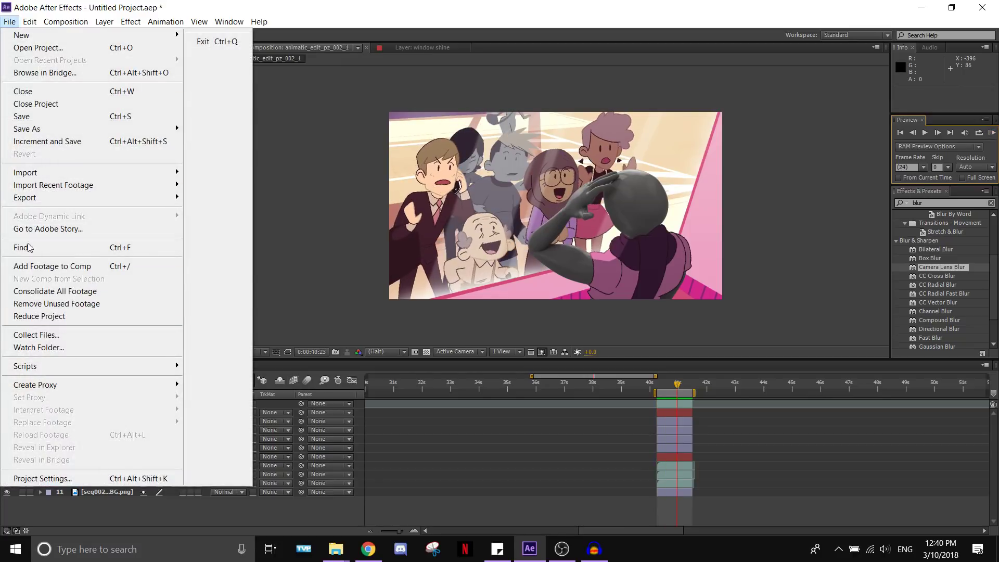
mouse_move(45, 199)
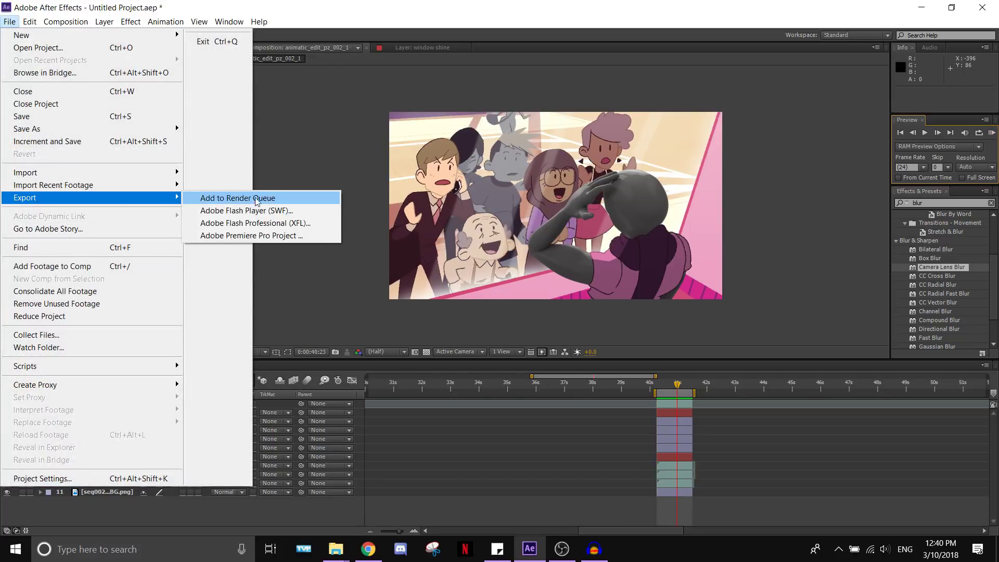
left_click(315, 199)
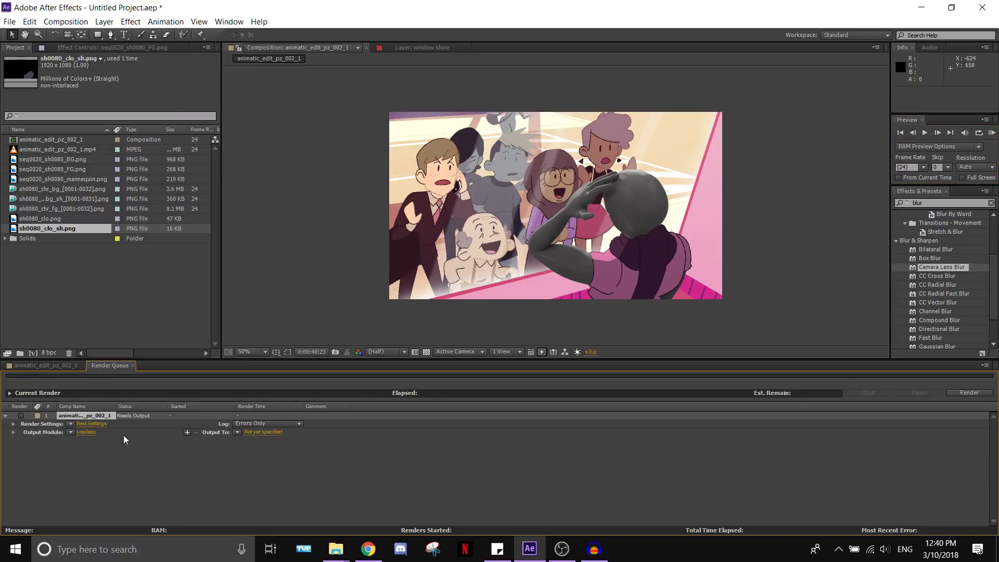
Set the queued composition's output module format to H.264
left_click(95, 433)
left_click(451, 151)
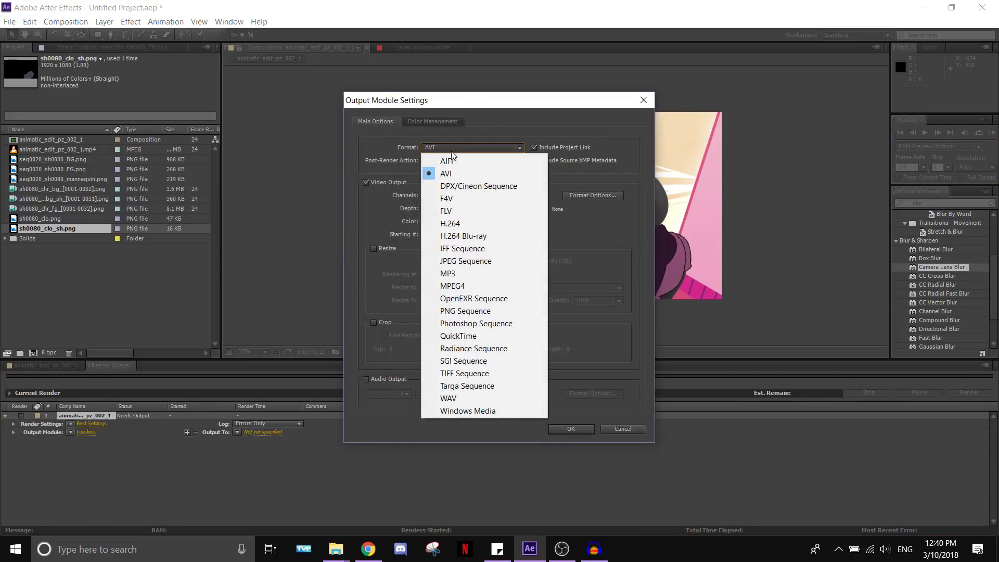
left_click(477, 222)
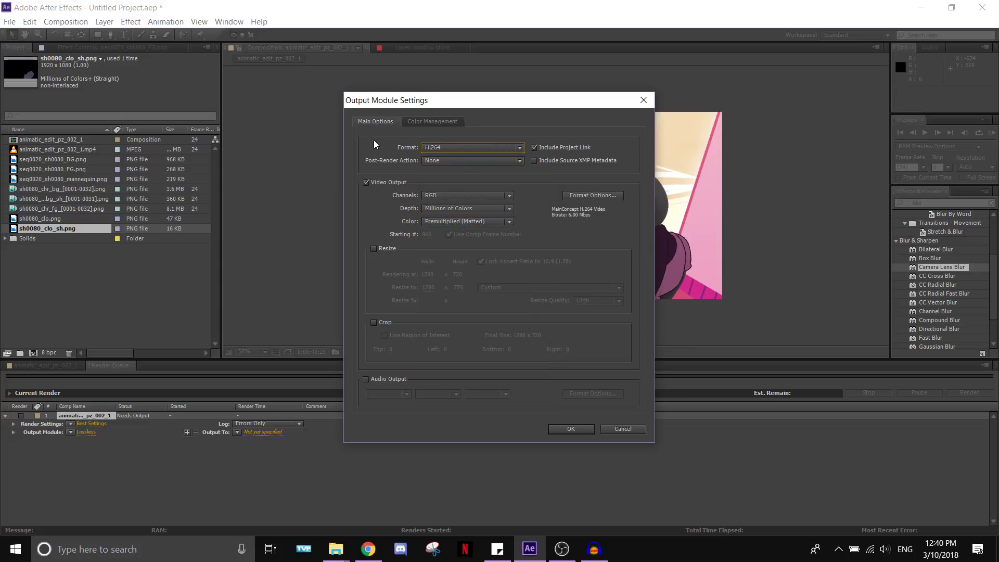
left_click(589, 427)
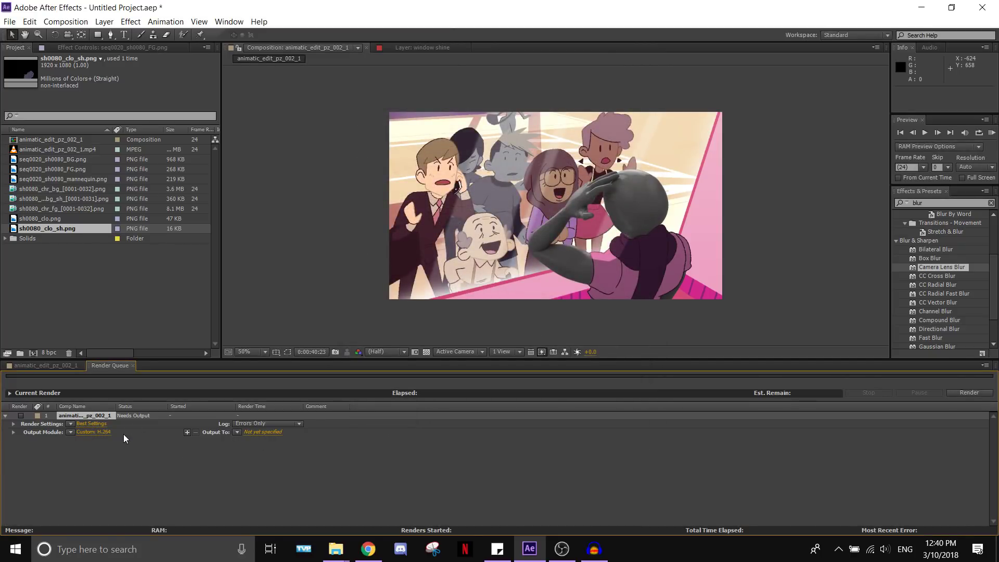
Review the queued composition's render settings and output destination without changing them
left_click(95, 423)
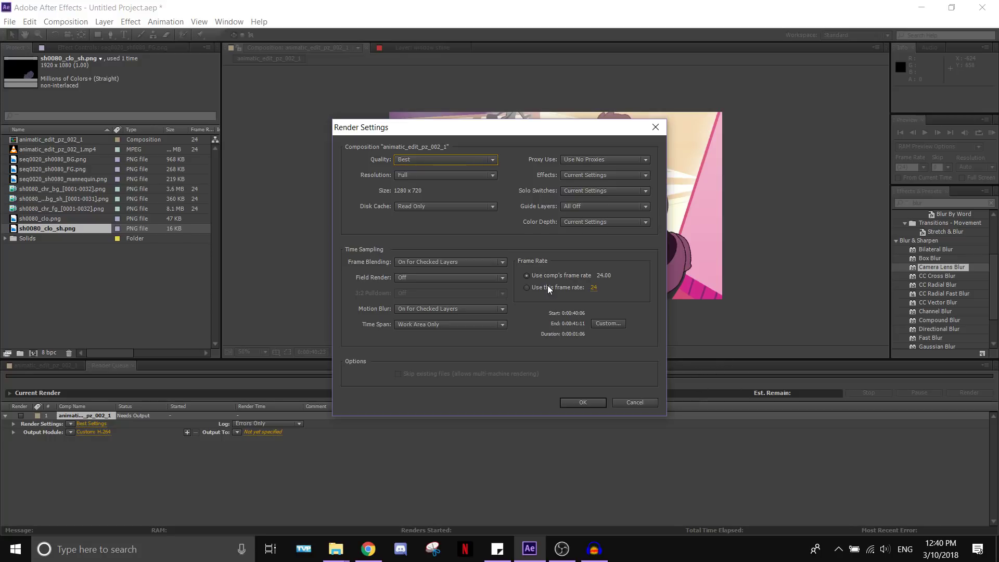
left_click(637, 403)
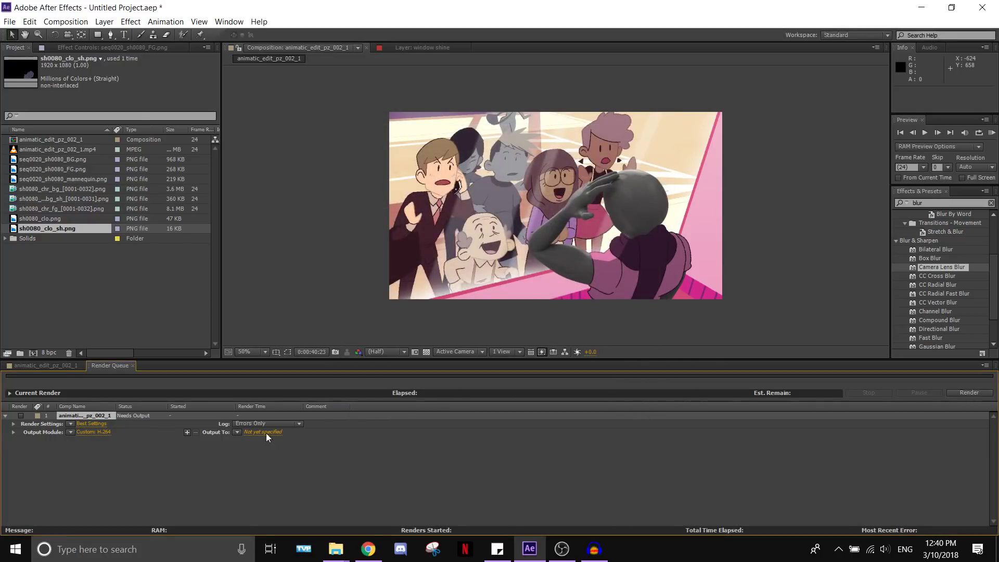
left_click(263, 432)
left_click(480, 40)
left_click(34, 367)
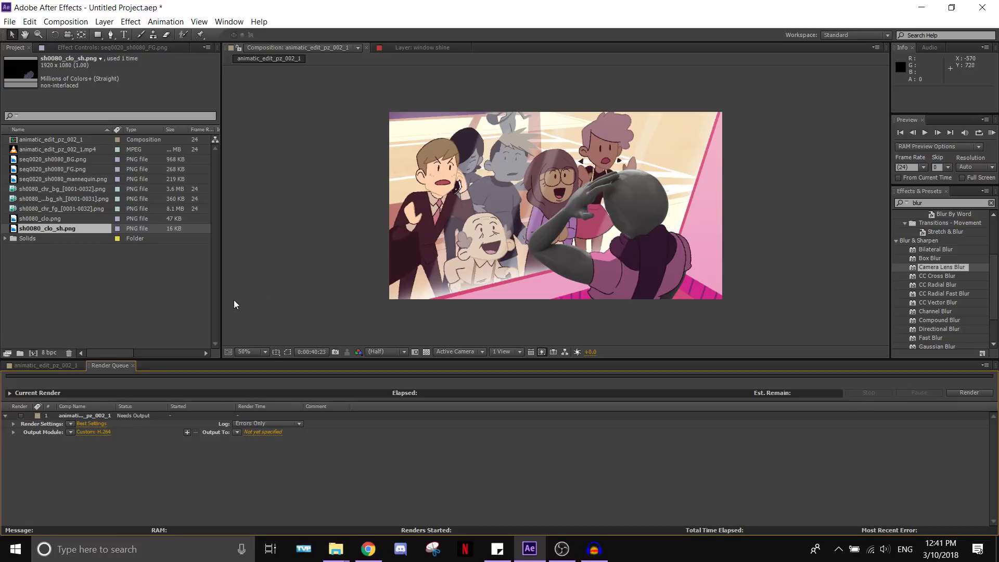
Set the queued composition's output module format to PNG Sequence and check its render settings without changing them
left_click(95, 432)
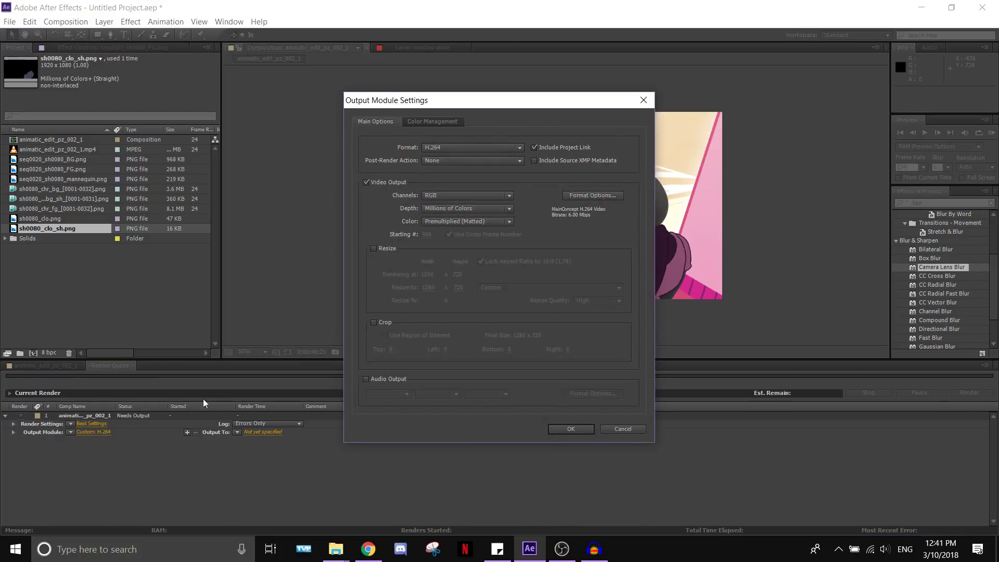
left_click(483, 148)
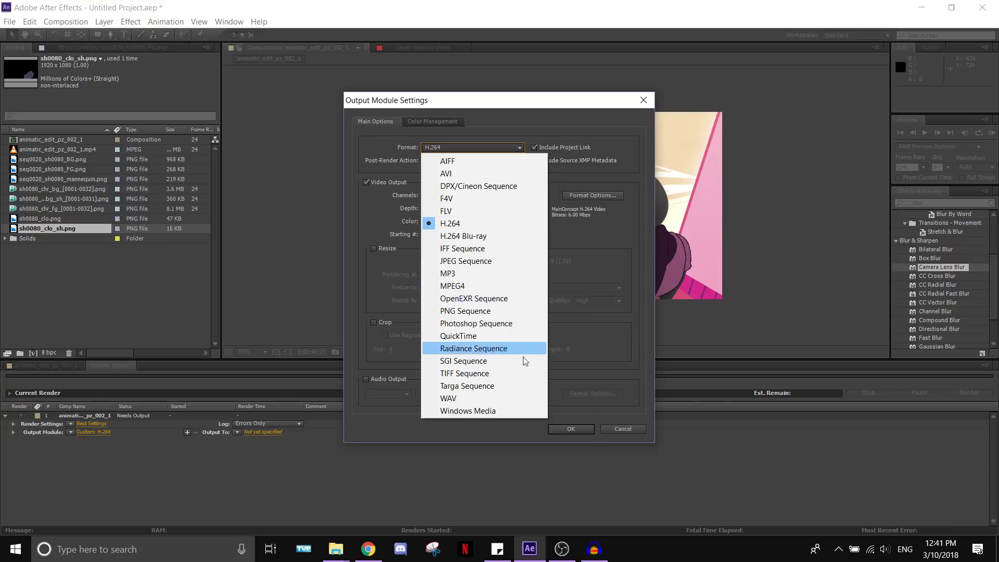
left_click(515, 311)
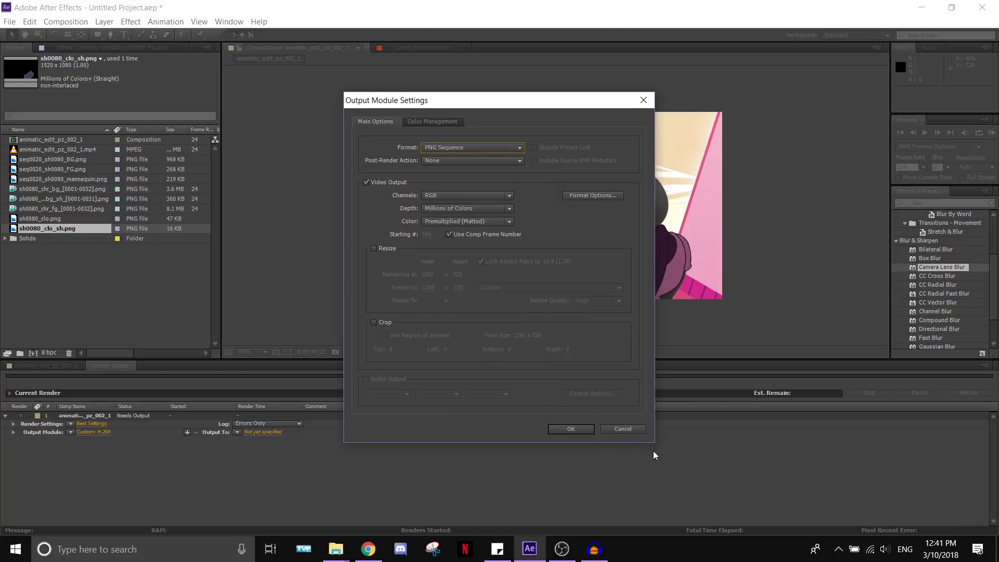
left_click(571, 429)
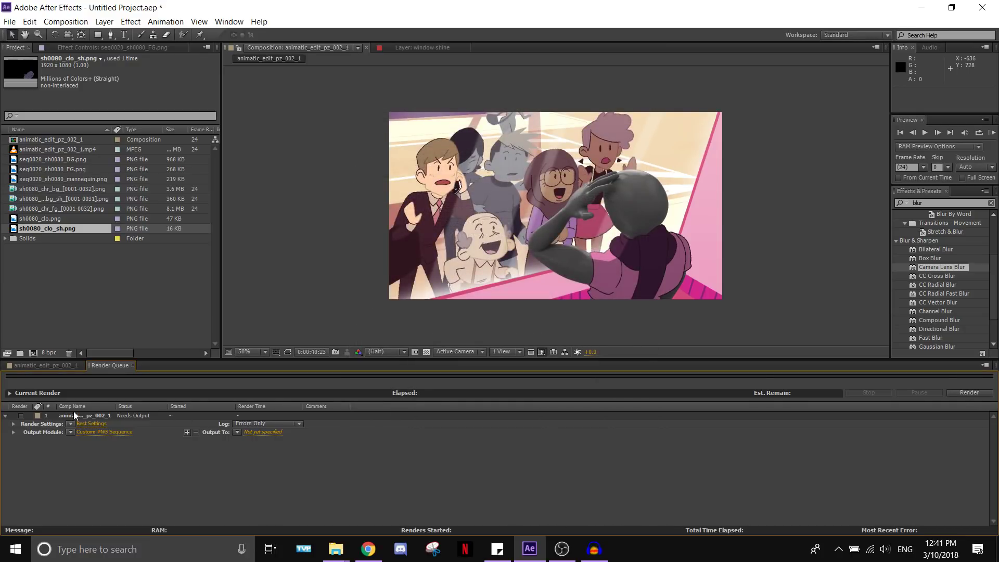
left_click(86, 424)
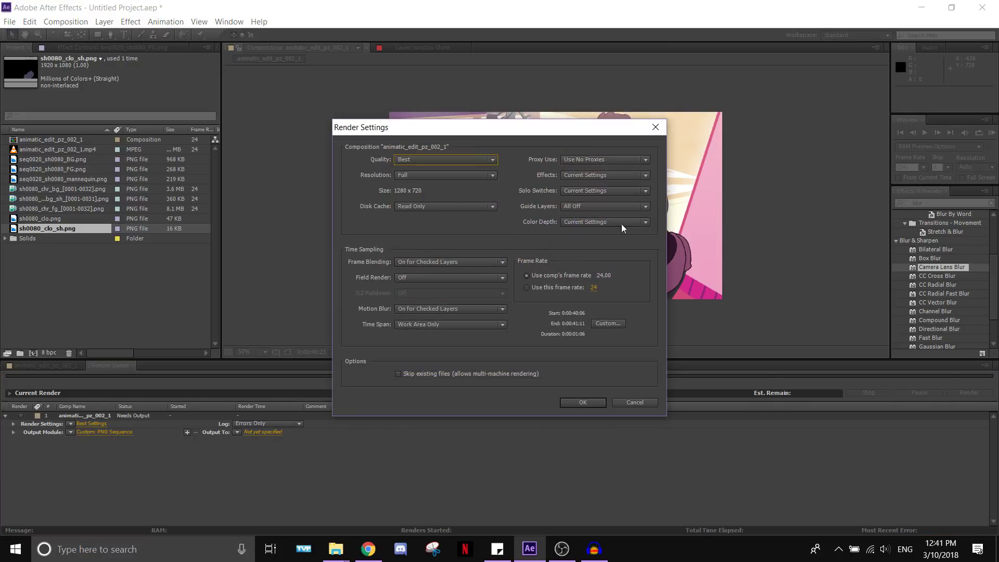
left_click(656, 128)
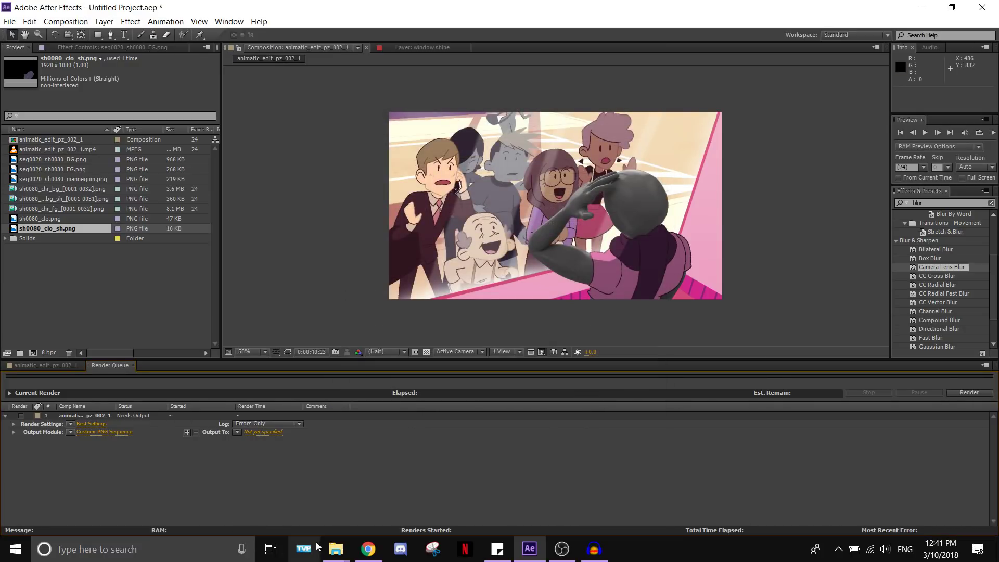
Switch to File Explorer, look through the rendered PNG frames in the _seq0020 folder, and return to After Effects
mouse_move(318, 546)
left_click(281, 489)
scroll(490, 308, "down", 5)
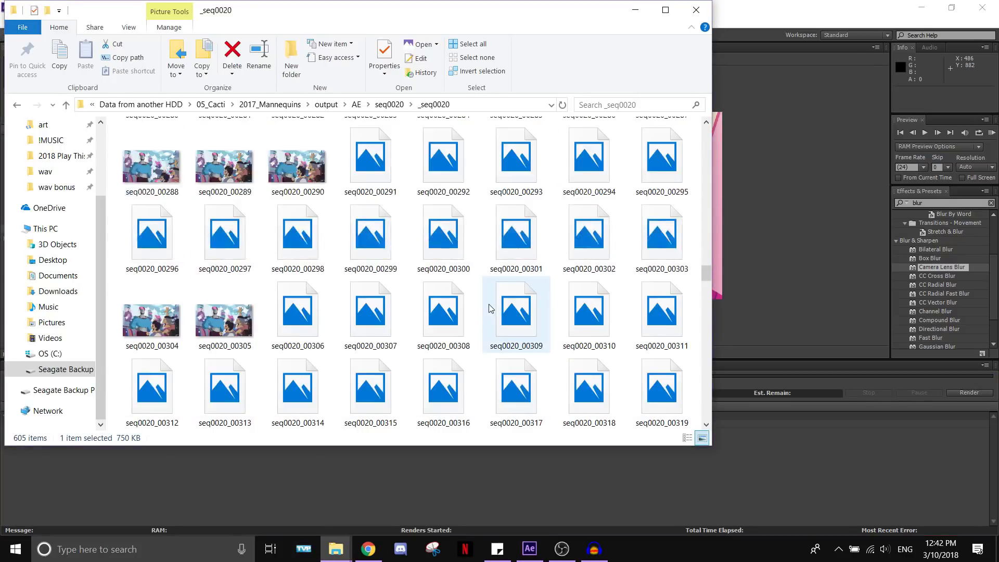
scroll(489, 308, "up", 15)
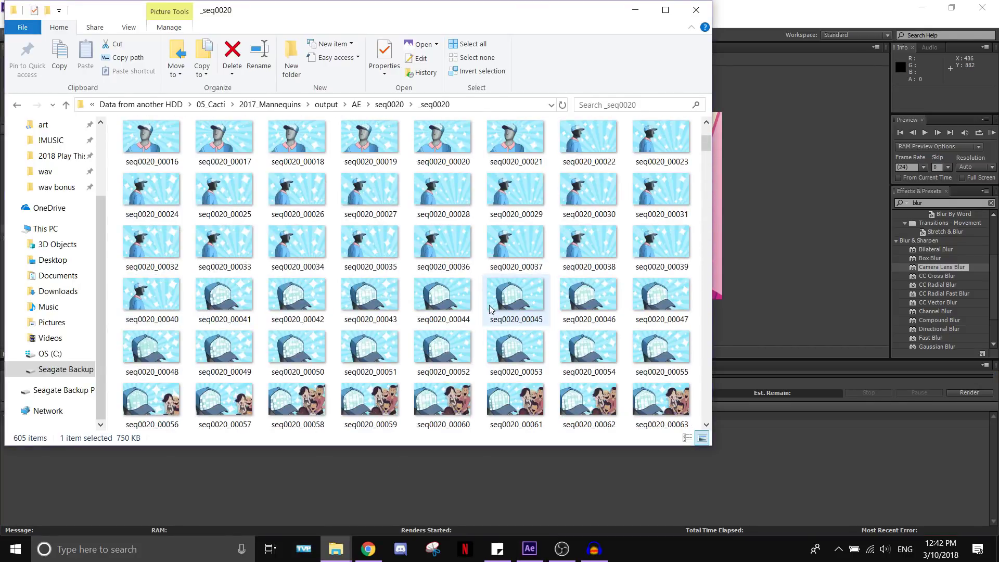
scroll(489, 308, "down", 5)
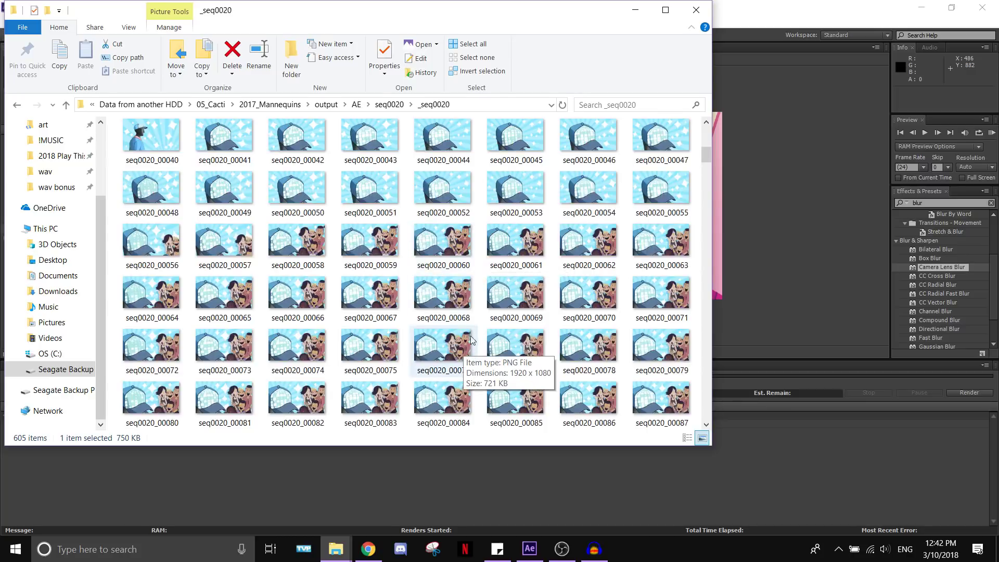
left_click(763, 14)
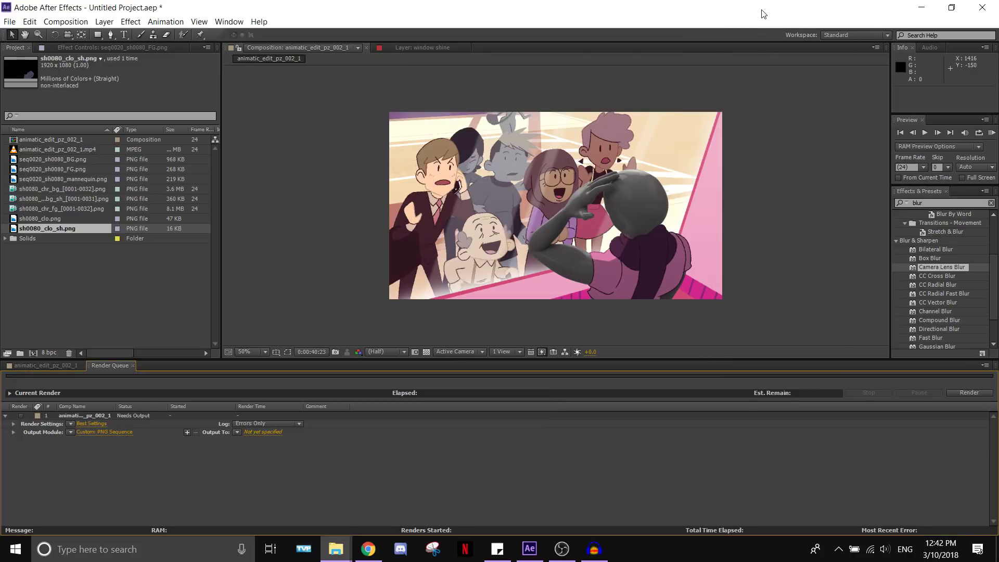